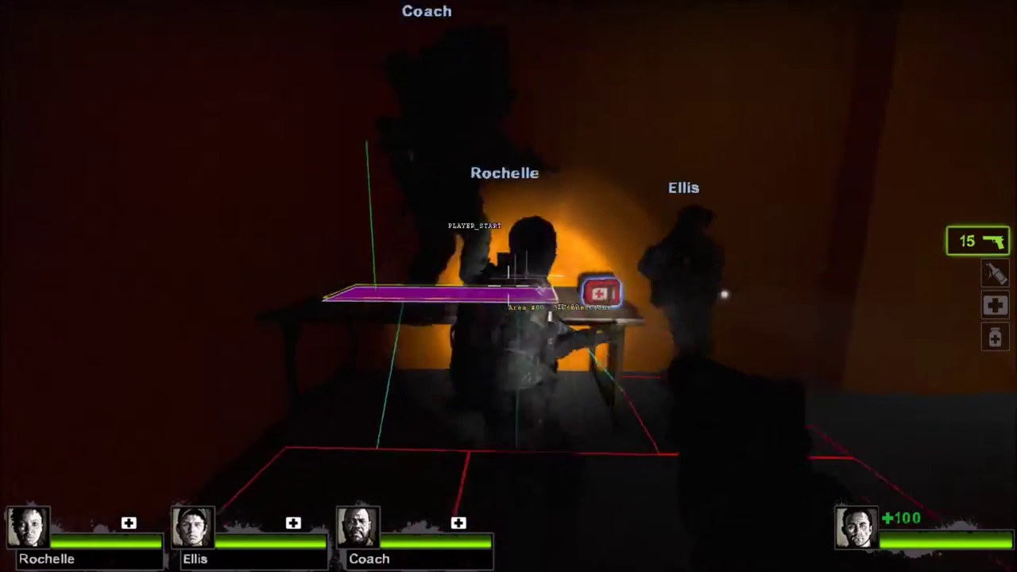
- Pick up a shotgun in the start room and fire it twice
key(e)
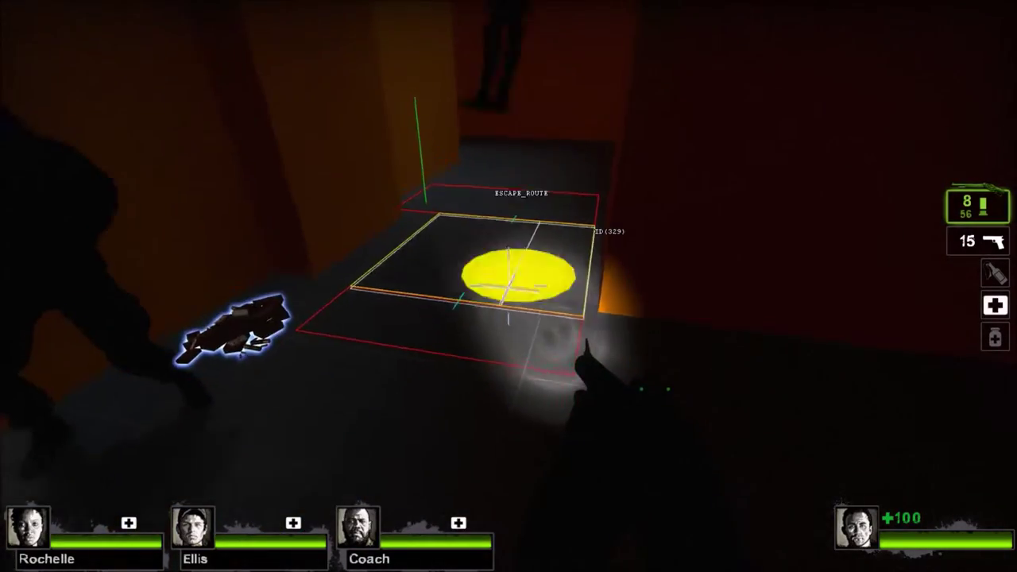
click(509, 286)
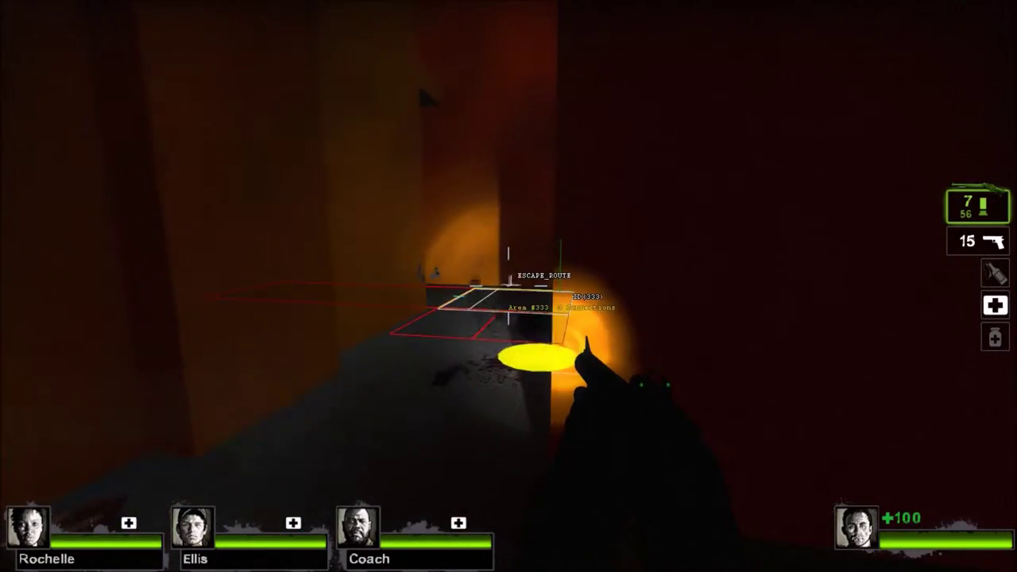
click(509, 286)
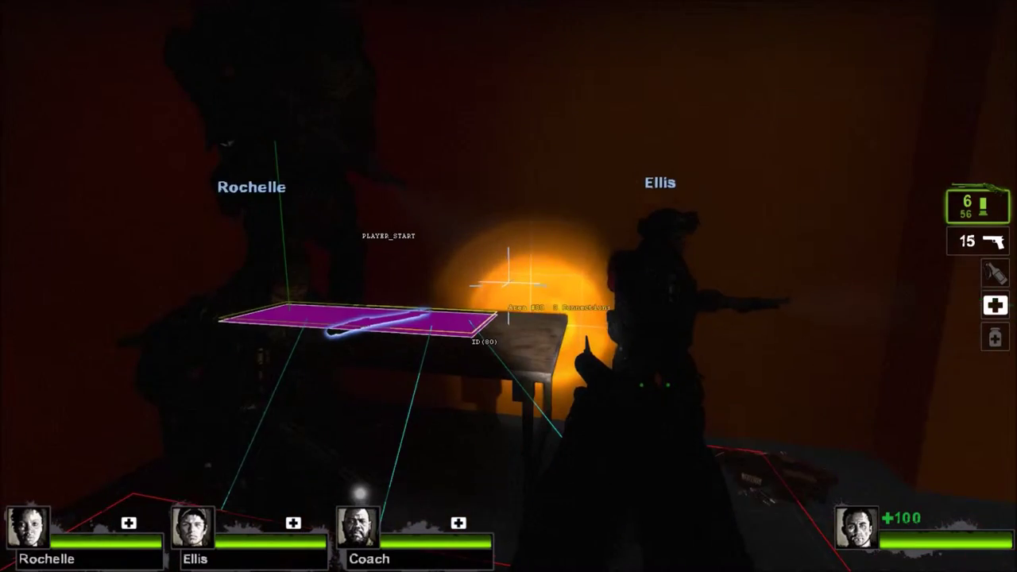
- Remove all survivor bots from the map with the nb_delete_all console command
key(grave)
text(nb_d)
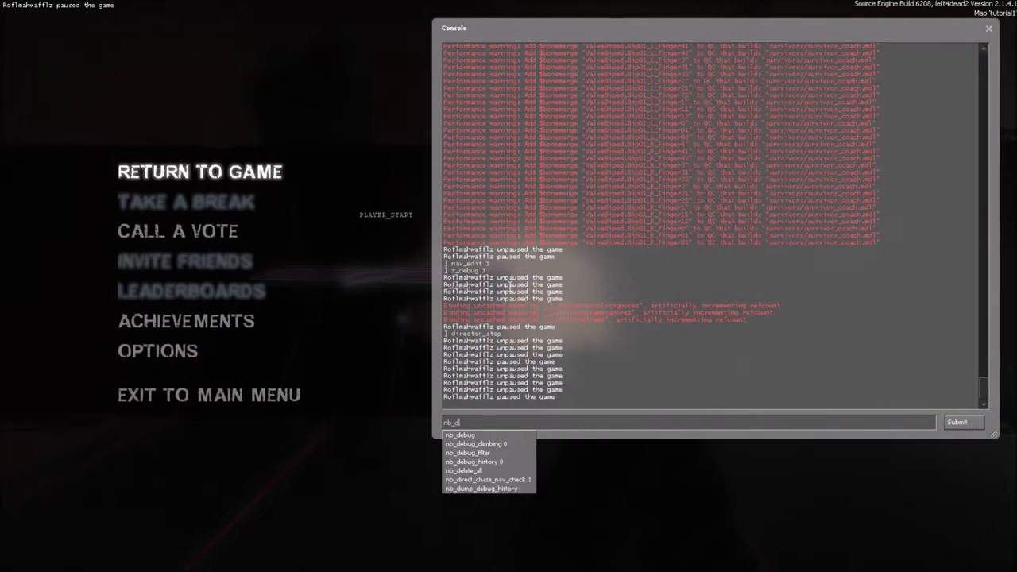
key(grave)
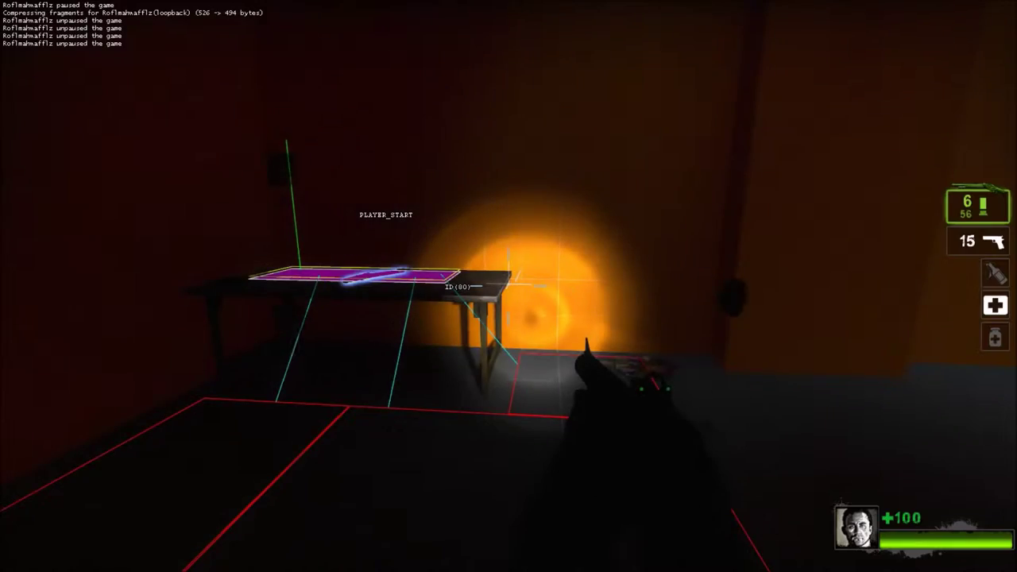
key(w)
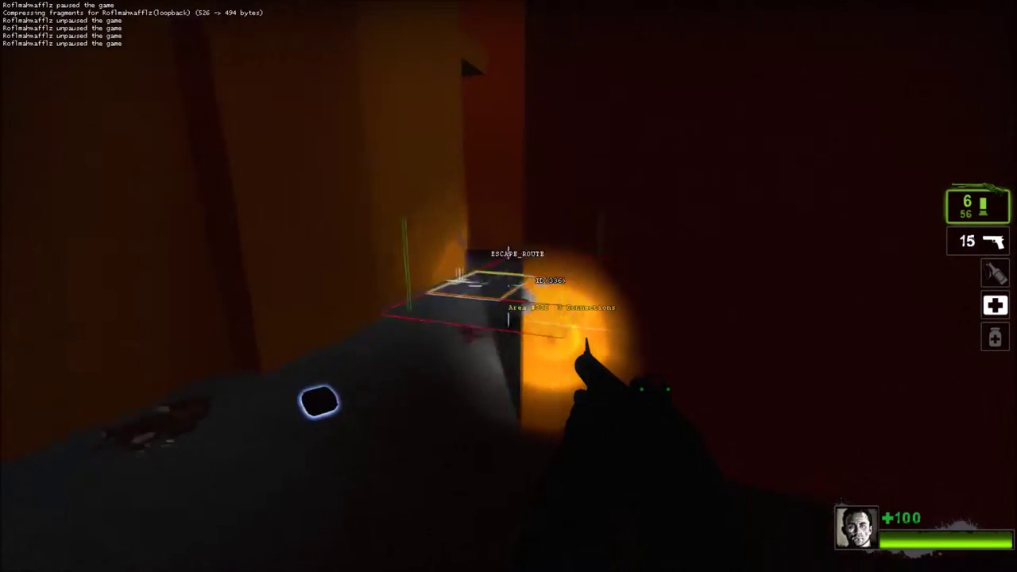
key(grave)
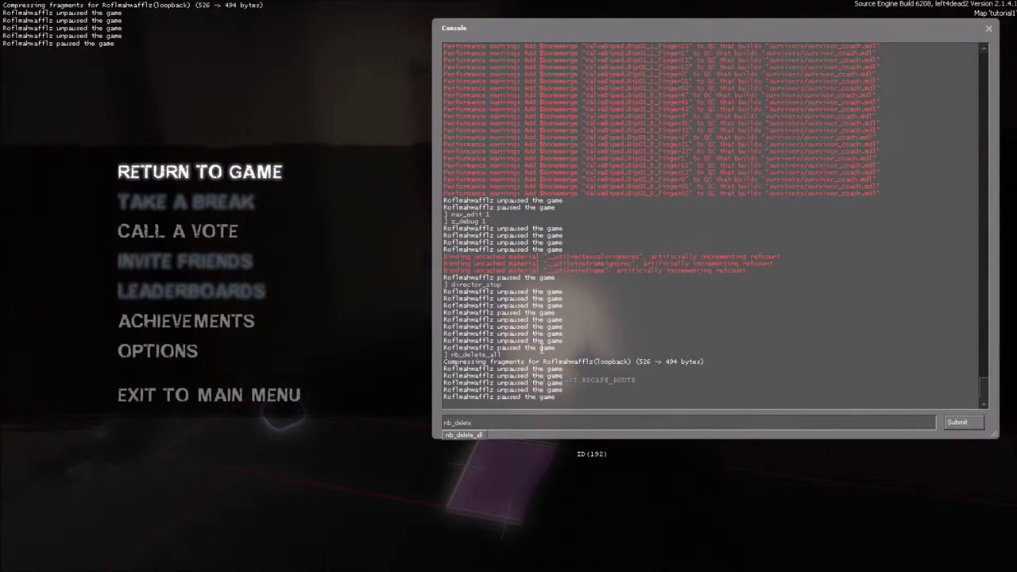
key(grave)
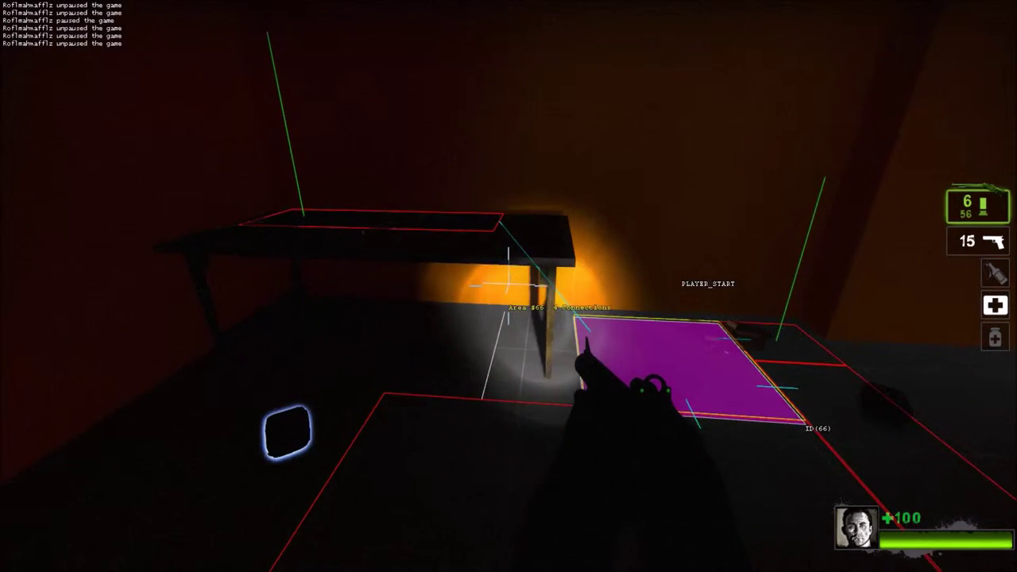
- Stop the AI director with the director_stop console command
key(w)
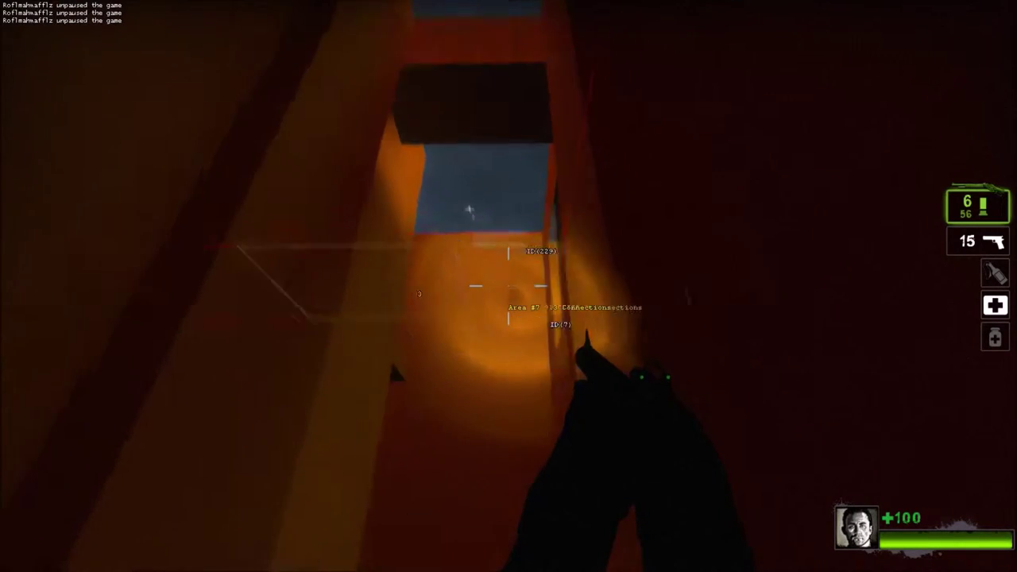
key(grave)
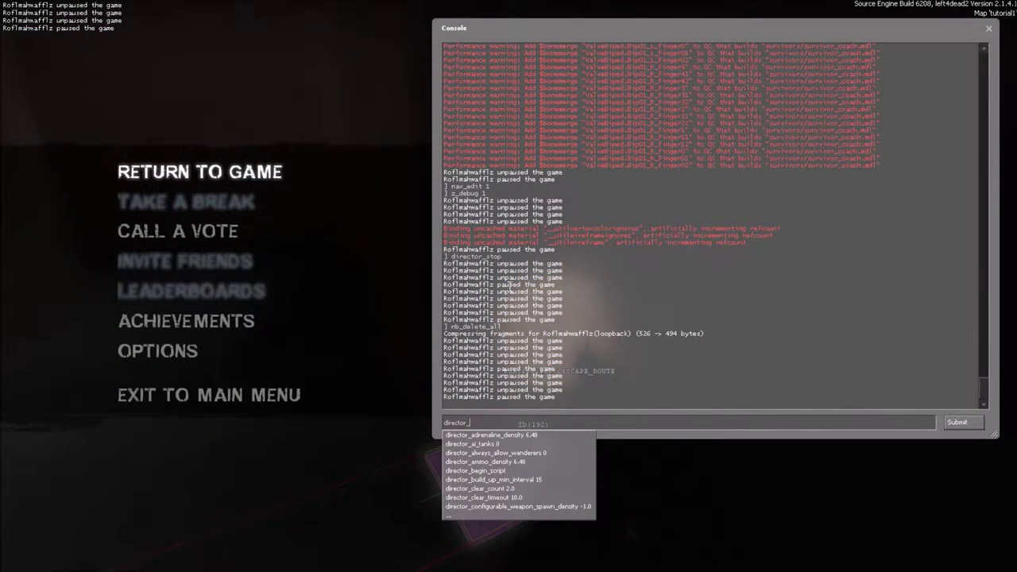
key(grave)
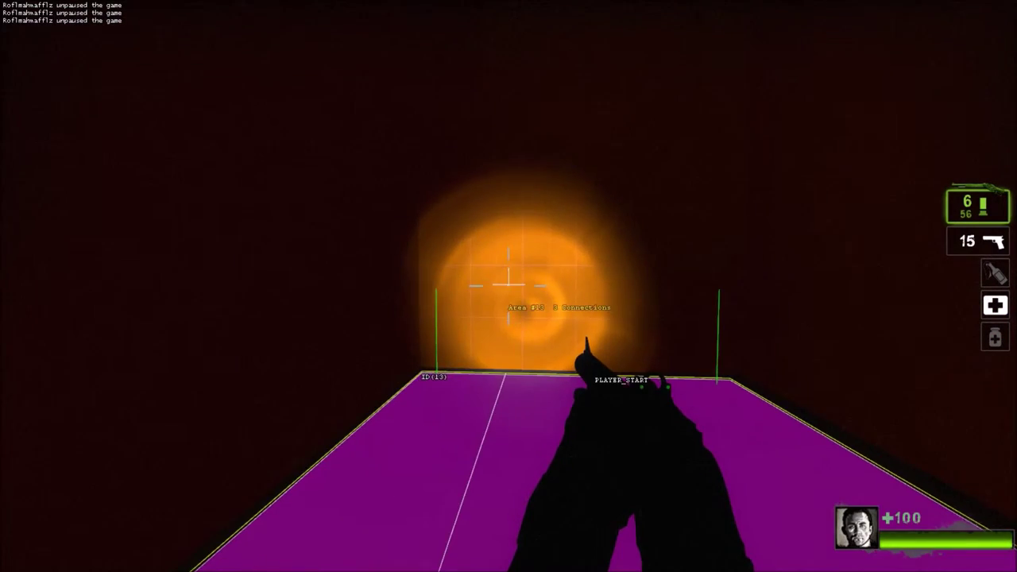
- Fly through the corridor with noclip and examine the nav areas and ladders around the raised grey walkway
key(w)
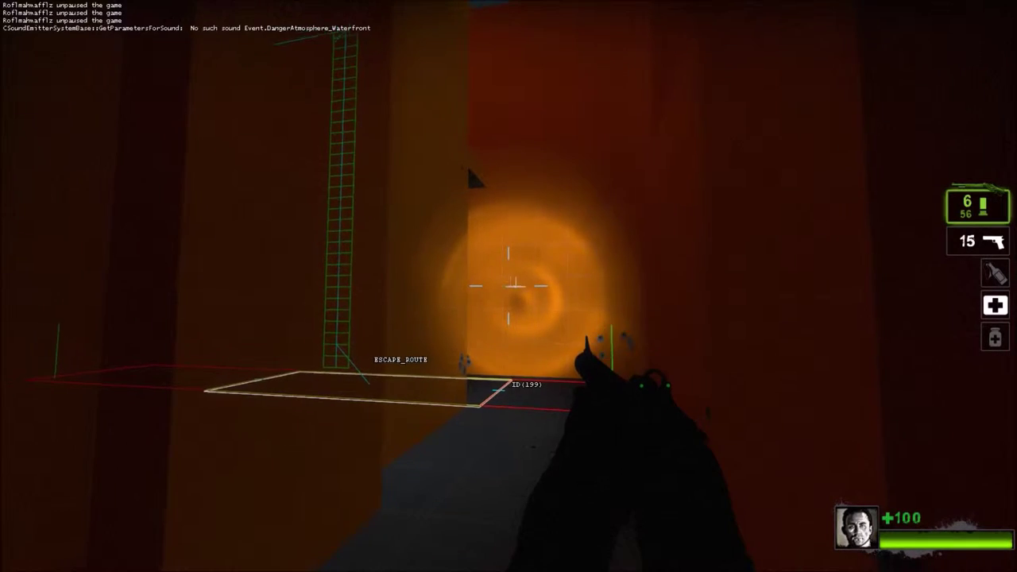
key(w)
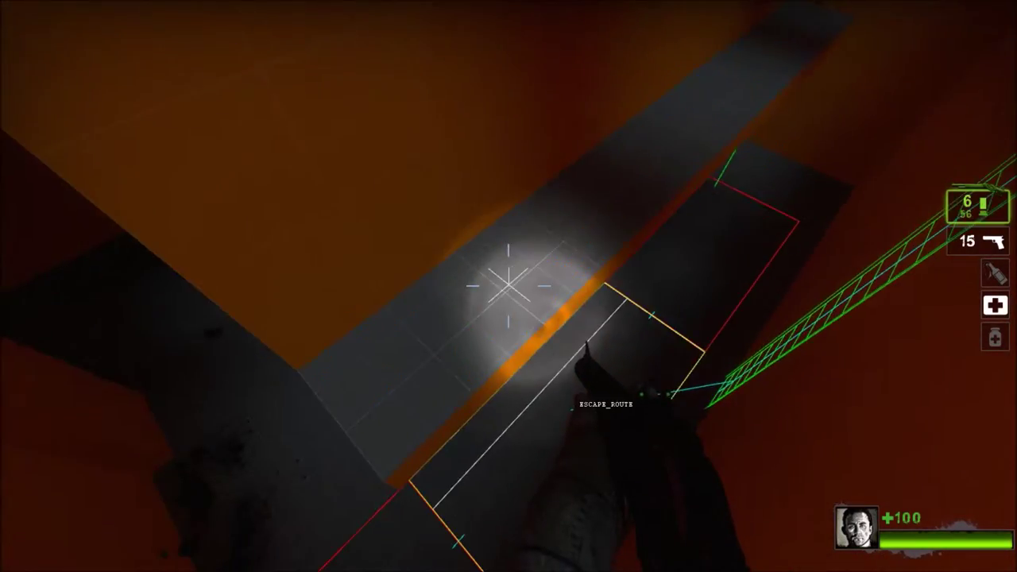
key(v)
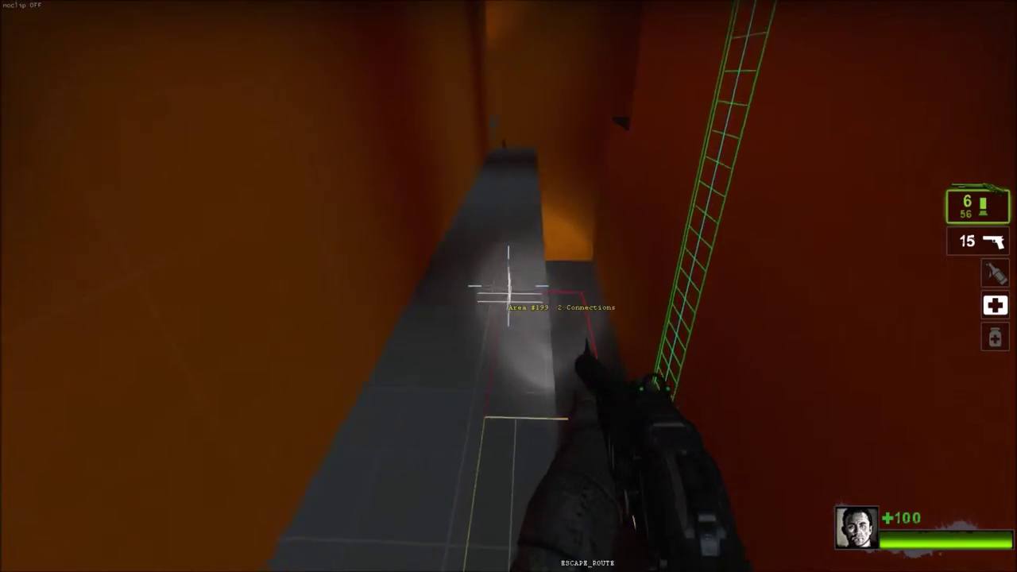
key(w)
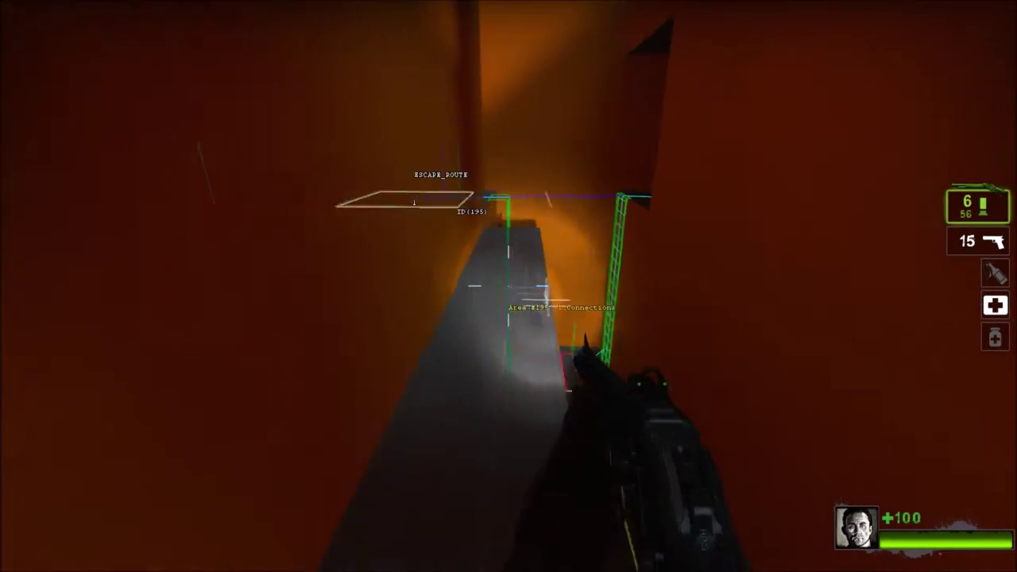
key(w)
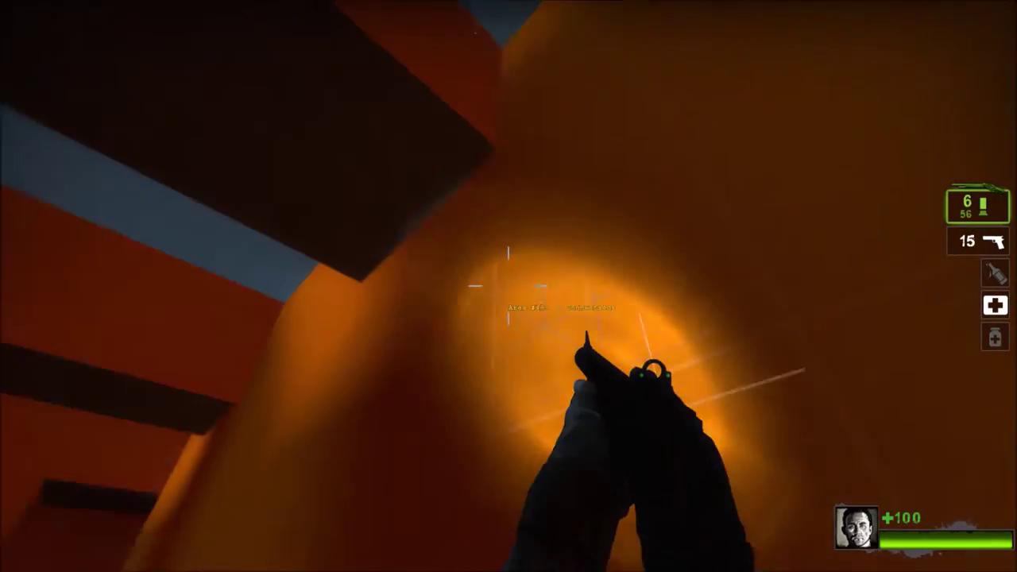
key(w)
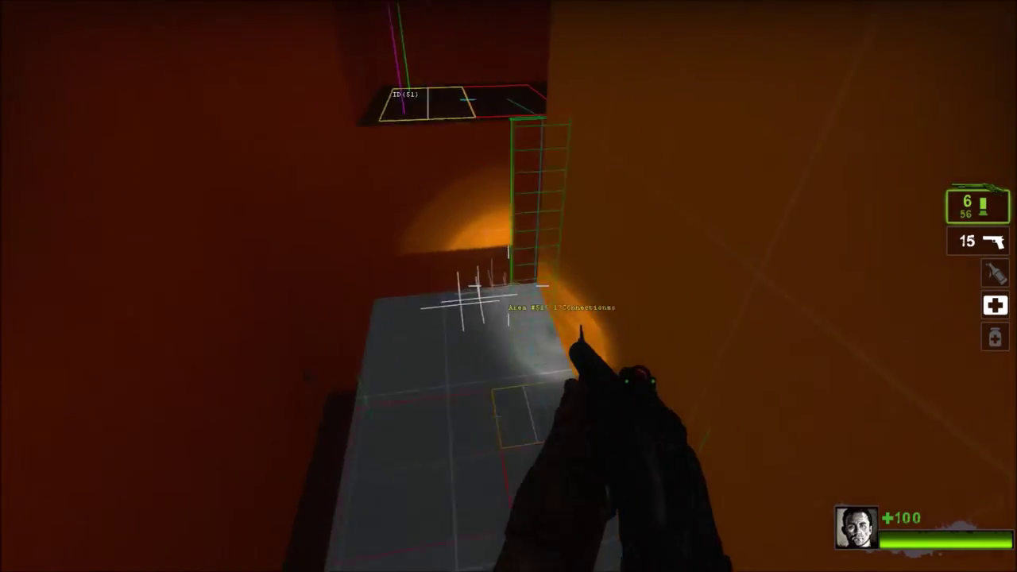
key(v)
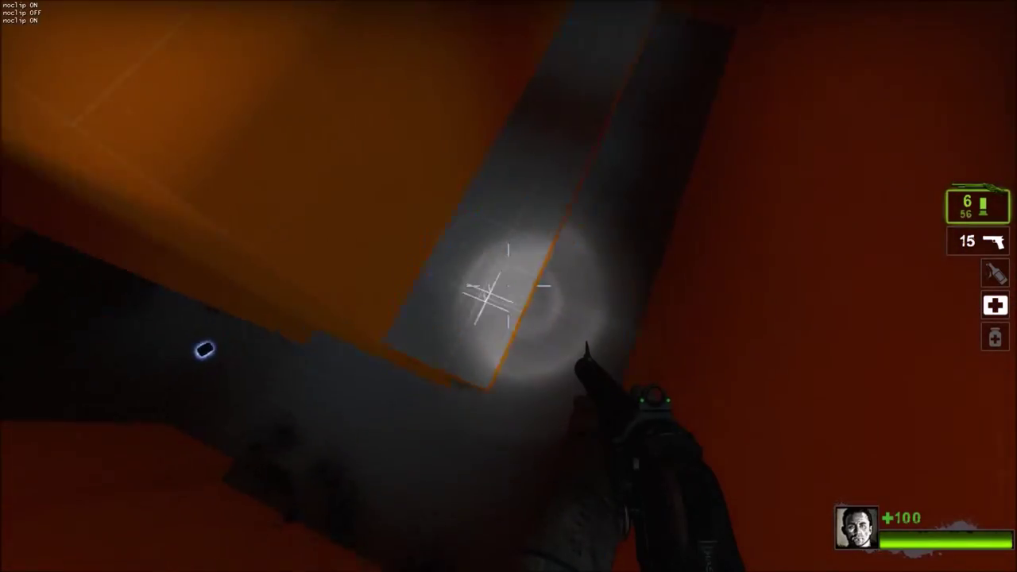
key(v)
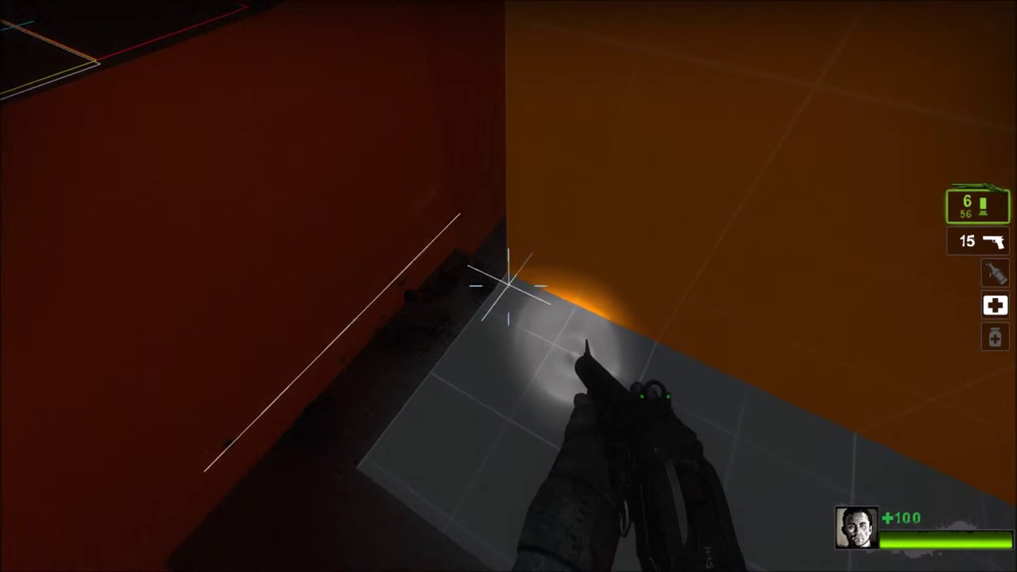
- Create a nav area on the end of the raised walkway, from the wall corner to the opposite edge, using nav_begin_area and nav_end_area
key(grave)
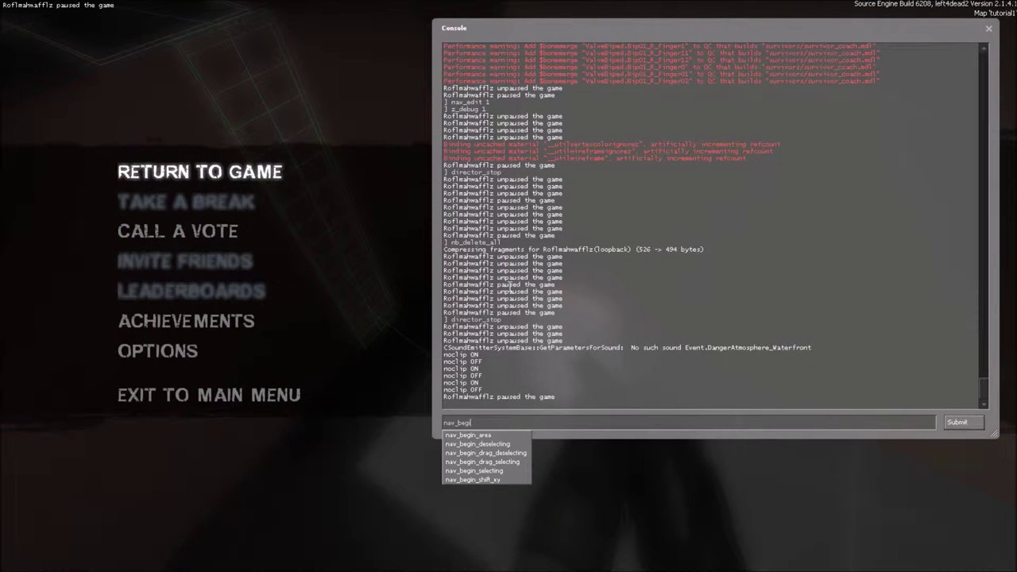
text(nav_begin)
key(Return)
key(grave)
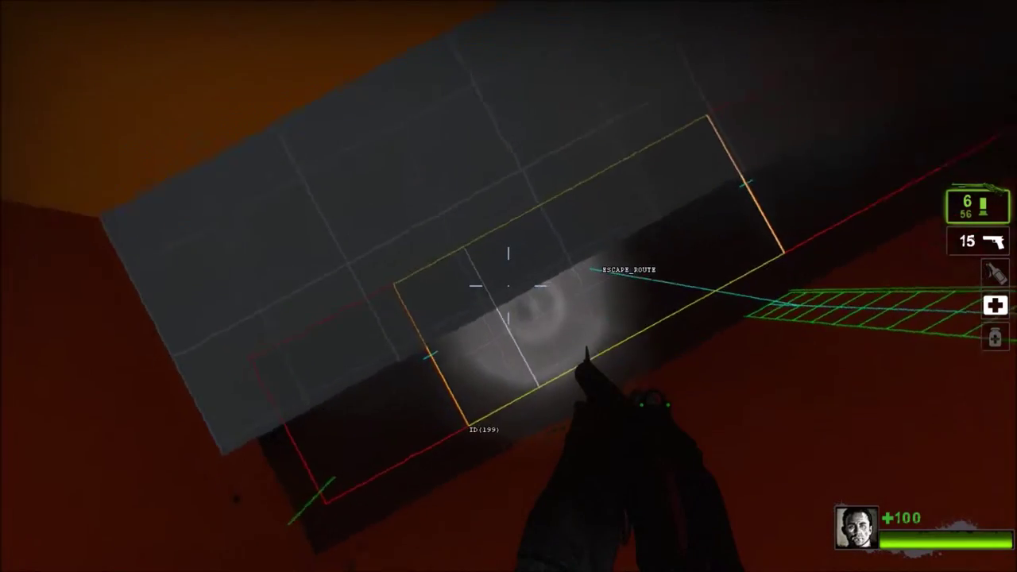
key(grave)
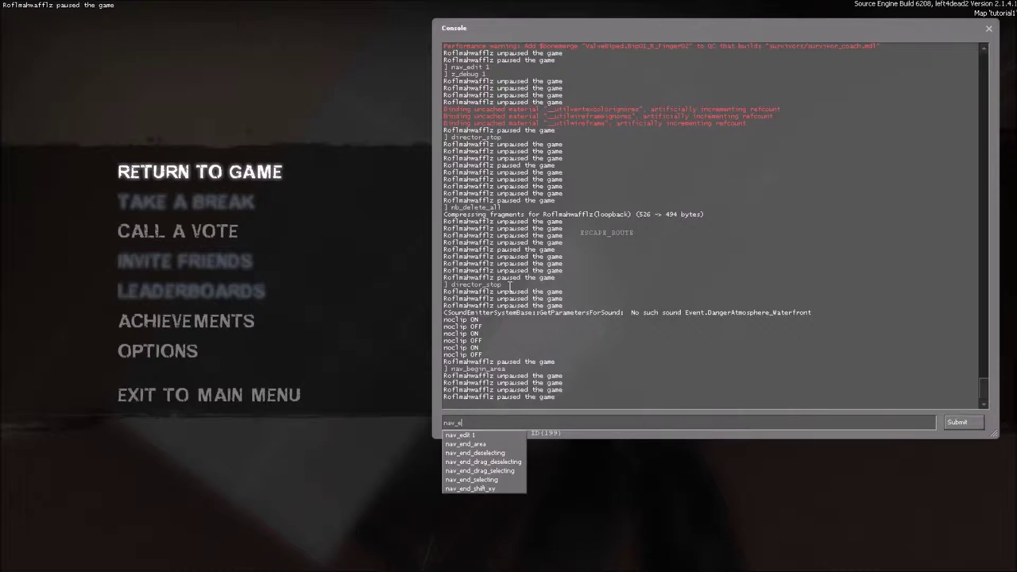
text(nav_end_area)
key(Return)
key(Escape)
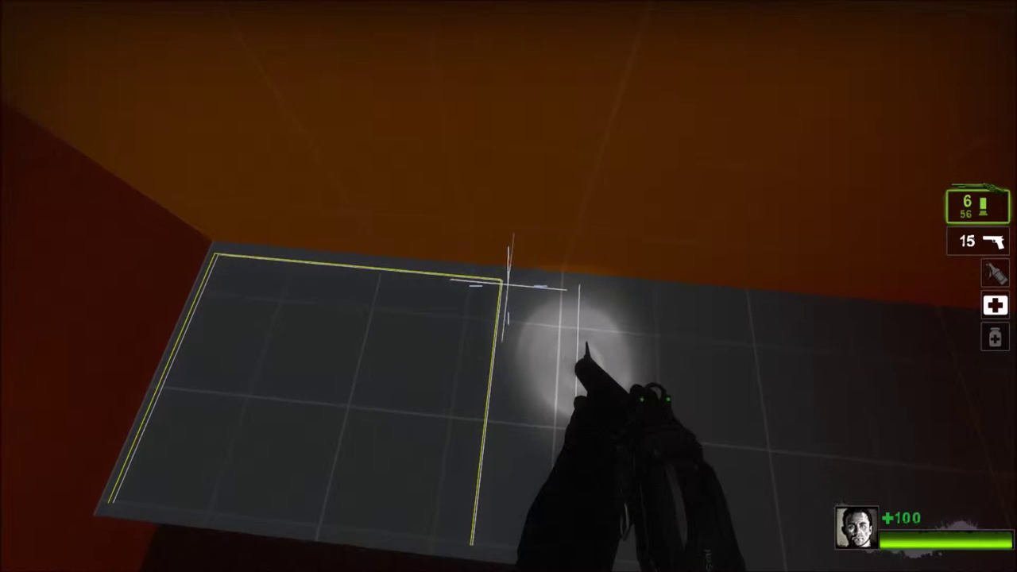
- Create a second nav area on the walkway, starting at the first area's wall-side corner, using nav_begin_area and nav_end_area
key(grave)
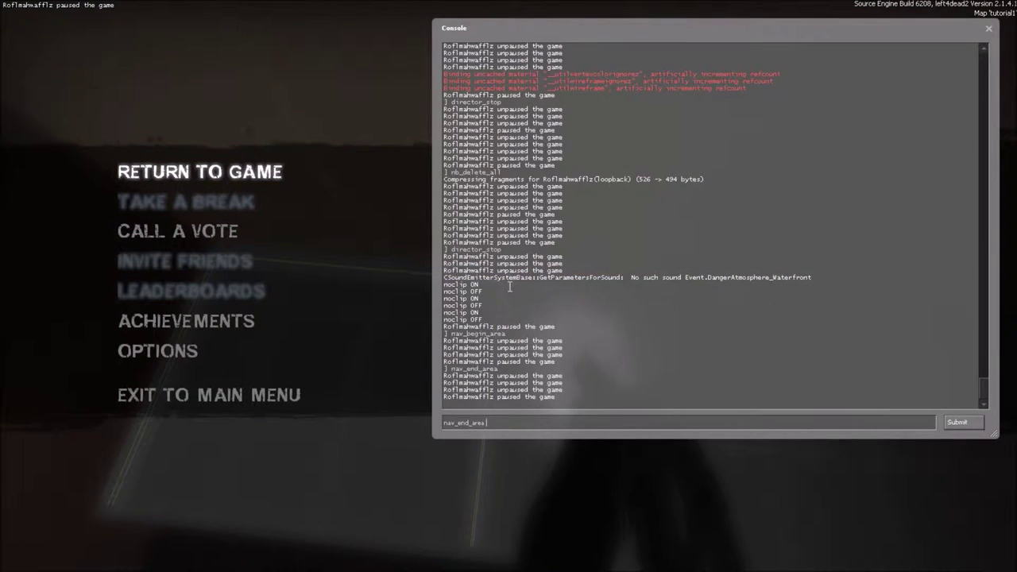
key(Return)
key(Return)
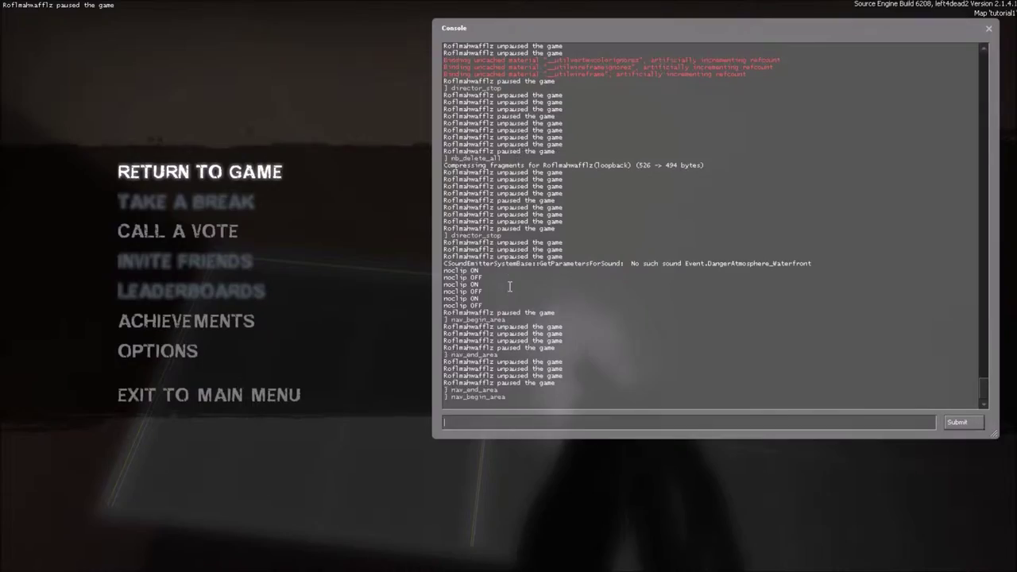
key(grave)
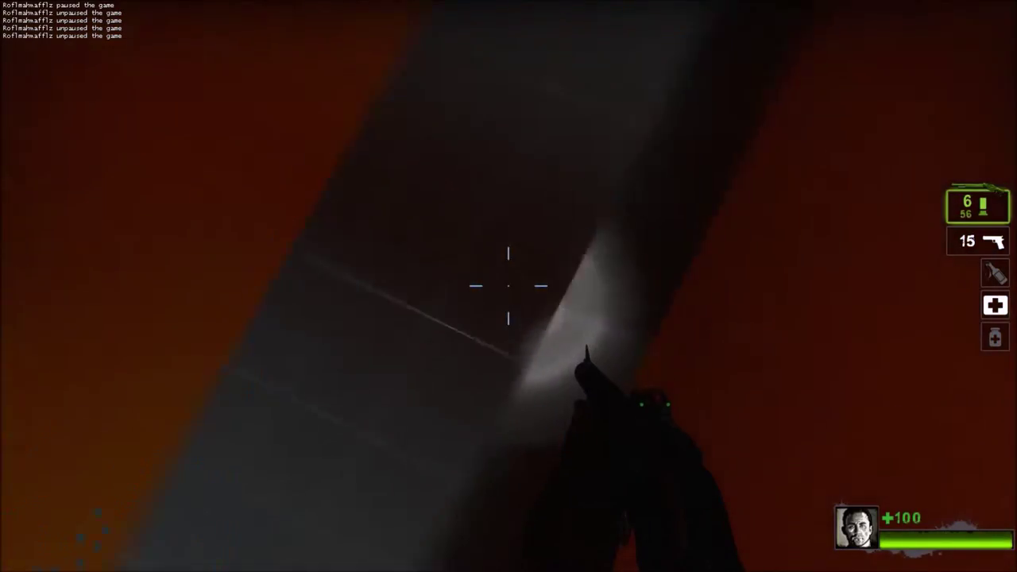
key(grave)
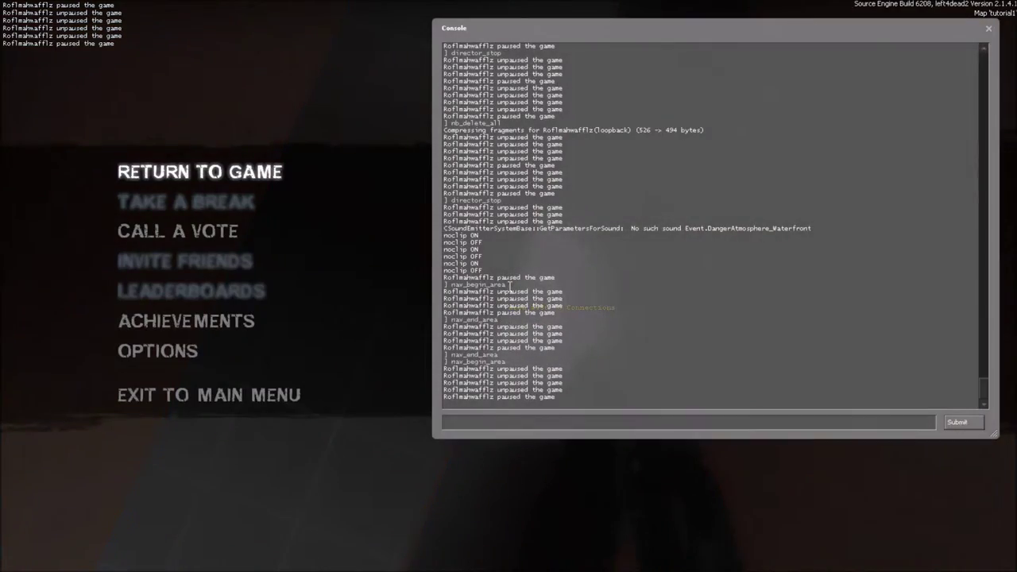
text(nav_end_area)
key(Return)
key(grave)
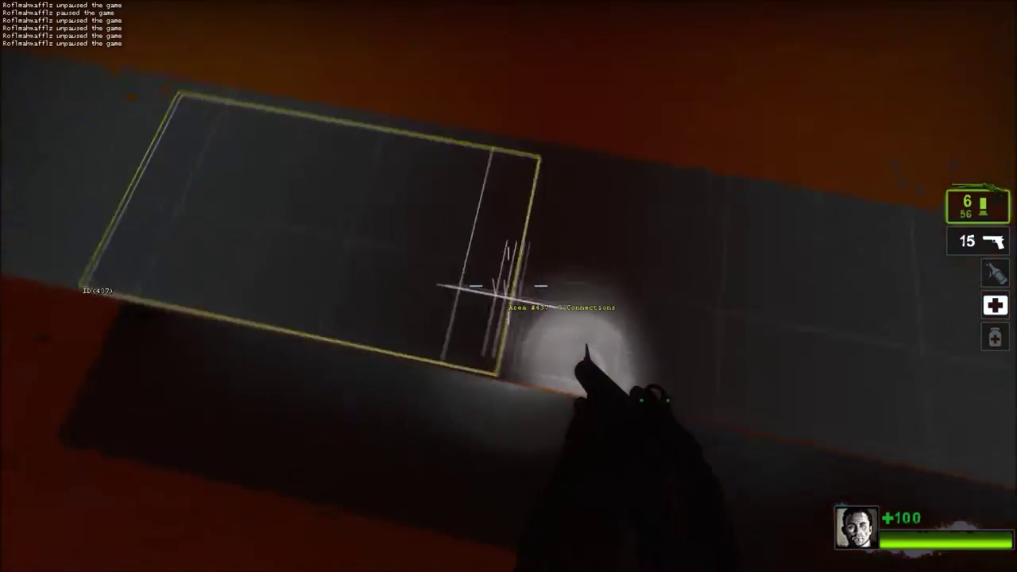
- Create a third nav area on the walkway, starting at the second area's wall-side corner and ending at the outer edge
key(grave)
key(grave)
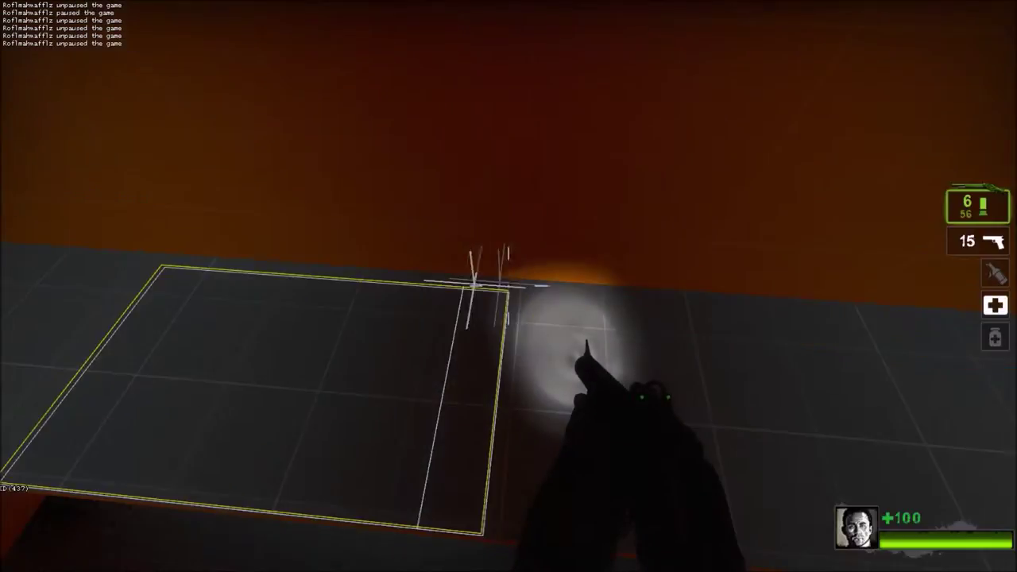
key(grave)
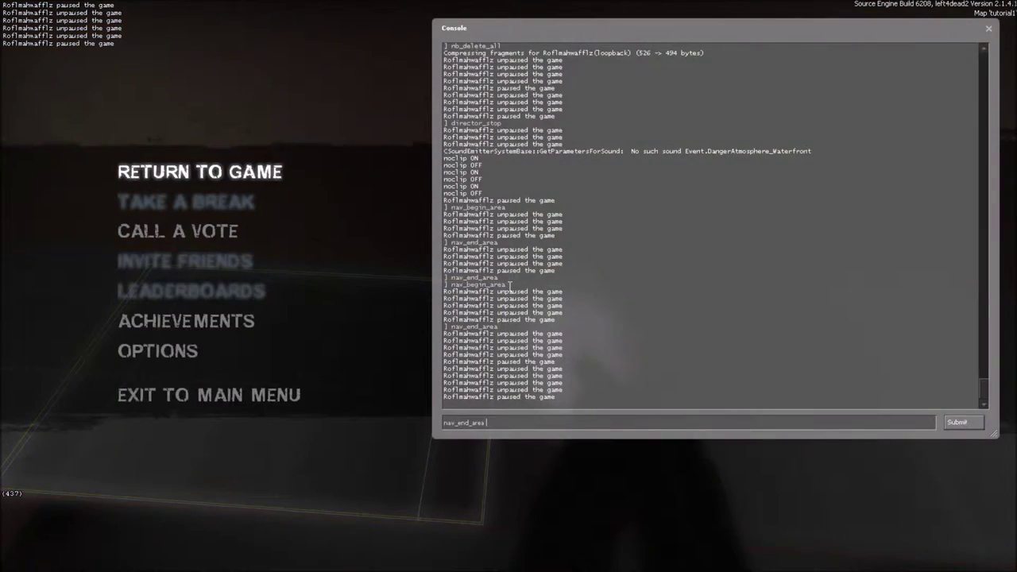
key(Return)
key(grave)
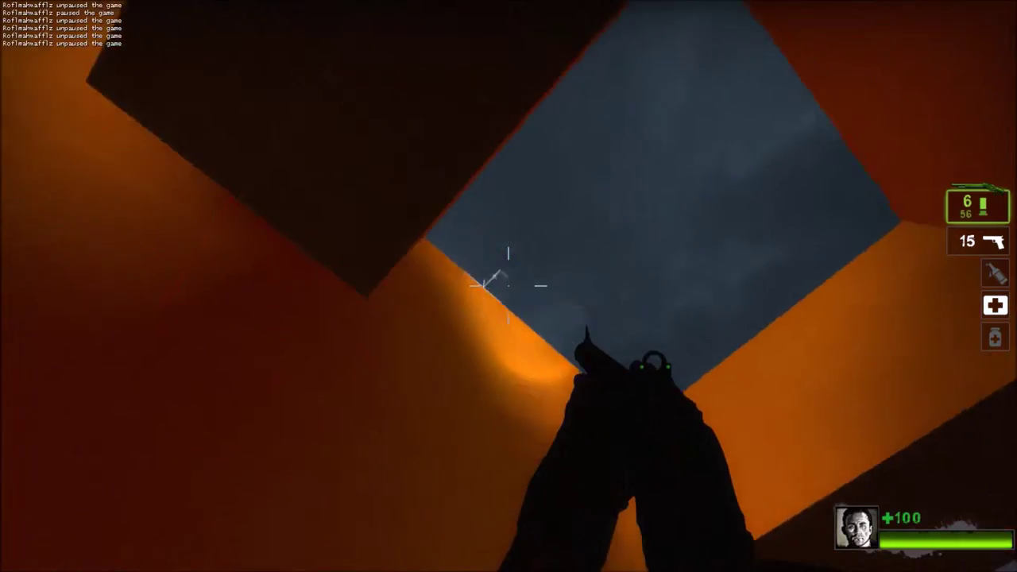
key(w)
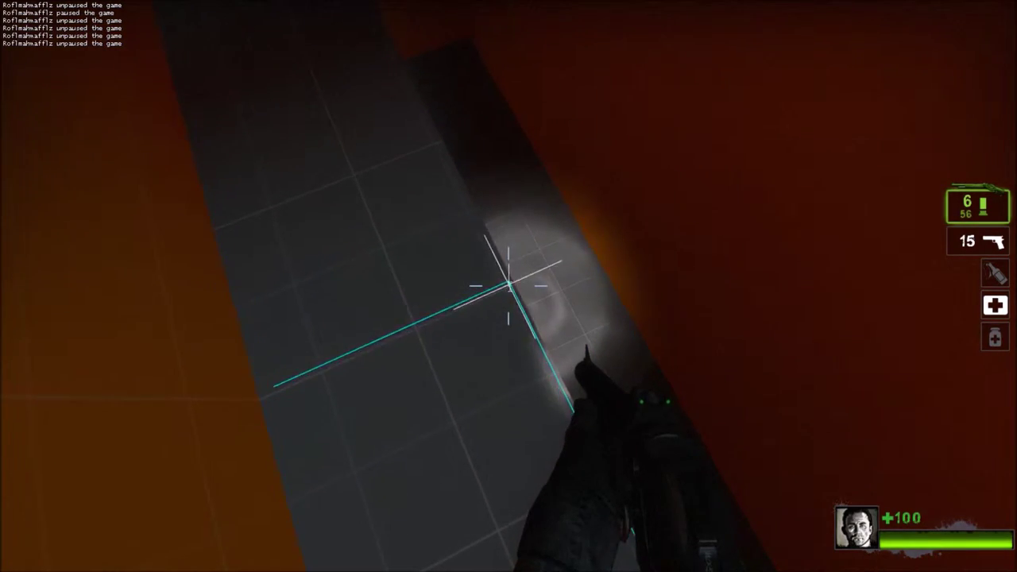
key(grave)
key(Return)
key(grave)
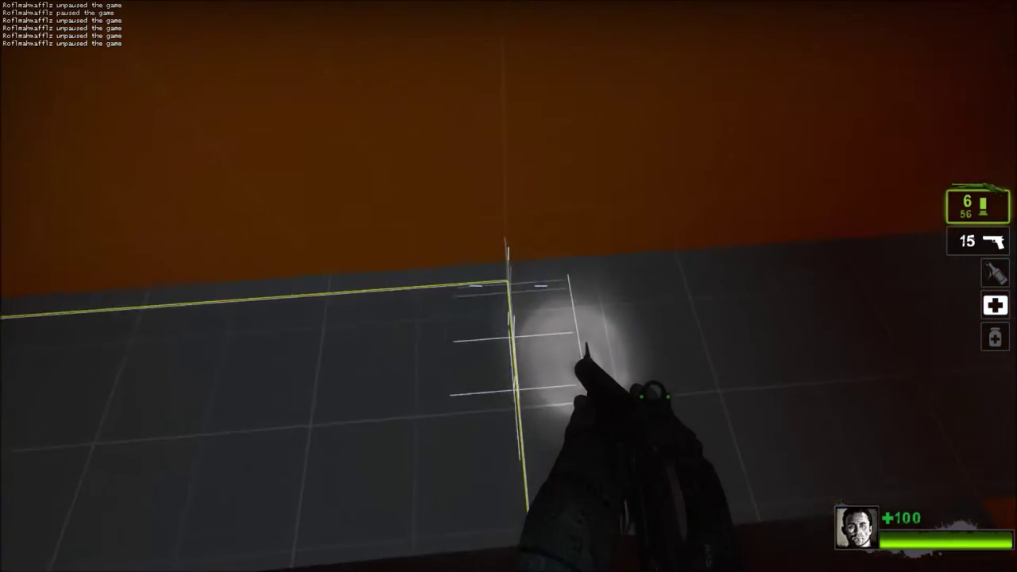
- Create a fourth nav area on the raised walkway, starting at the third area's corner, using nav_begin_area and nav_end_area
key(grave)
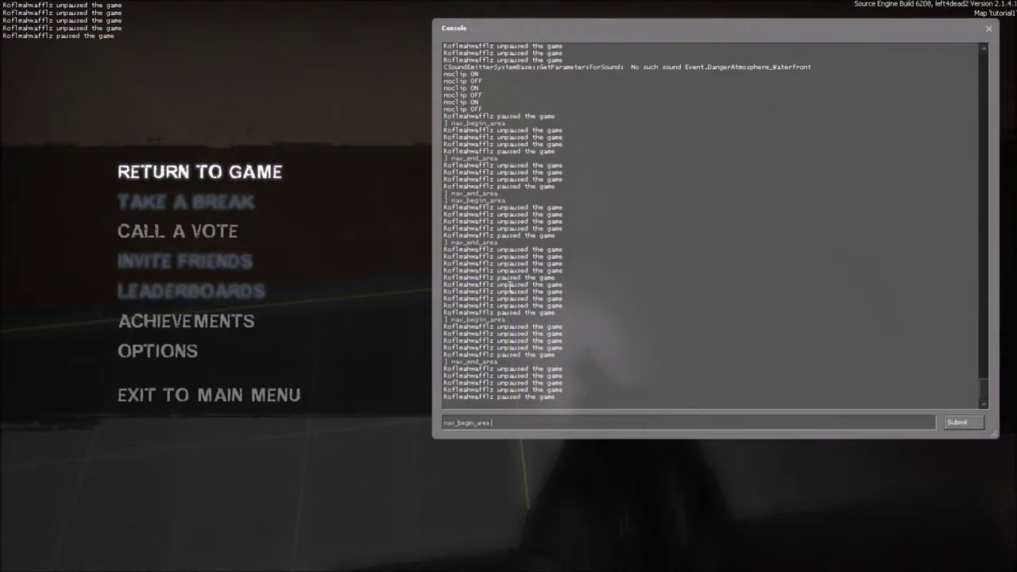
key(Return)
key(grave)
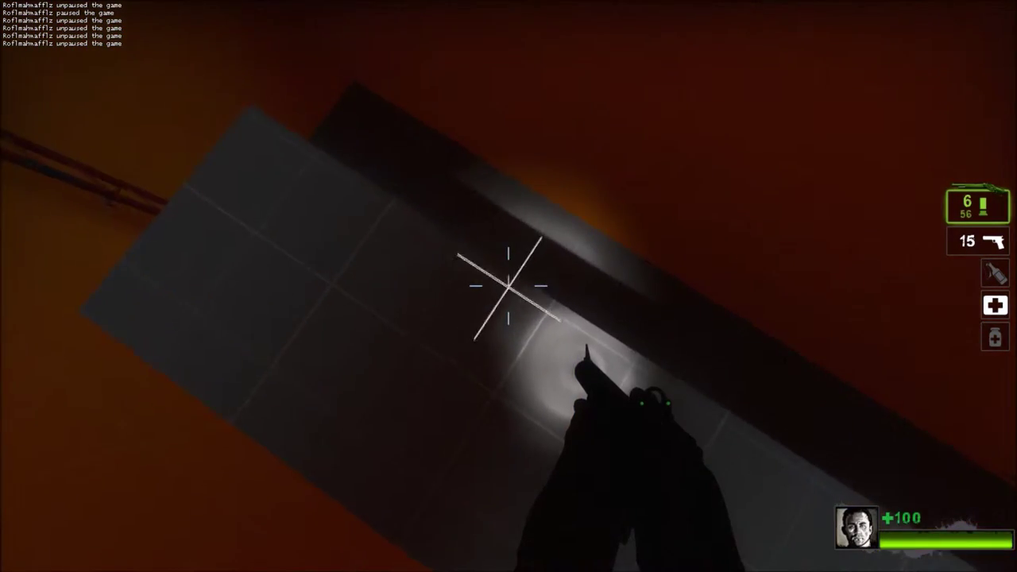
key(grave)
key(Up)
key(Return)
key(grave)
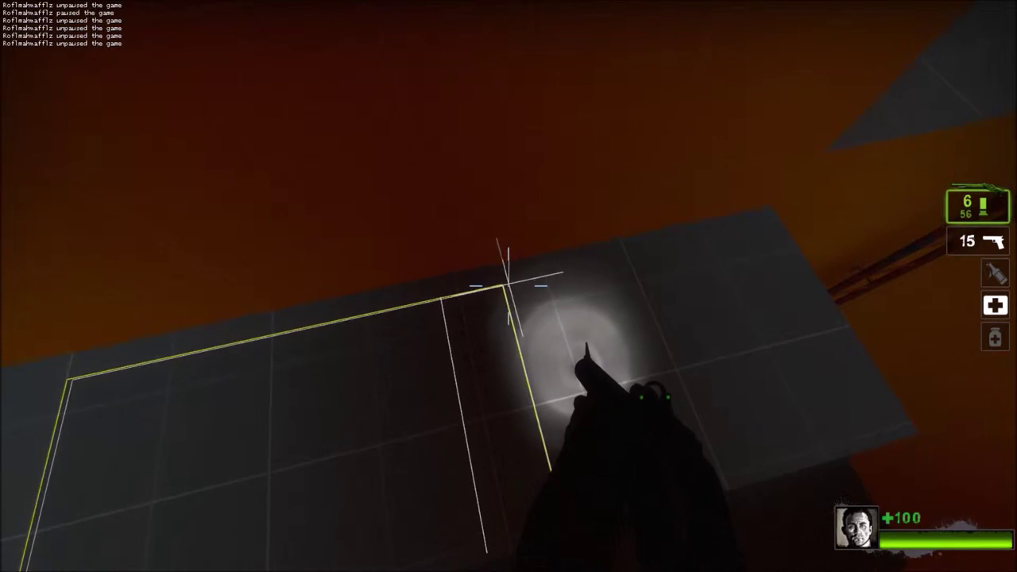
- Create a fifth nav area continuing along the walkway toward its far end from the fourth area's corner, using nav_begin_area and nav_end_area
key(grave)
key(Up)
key(Up)
key(Return)
key(grave)
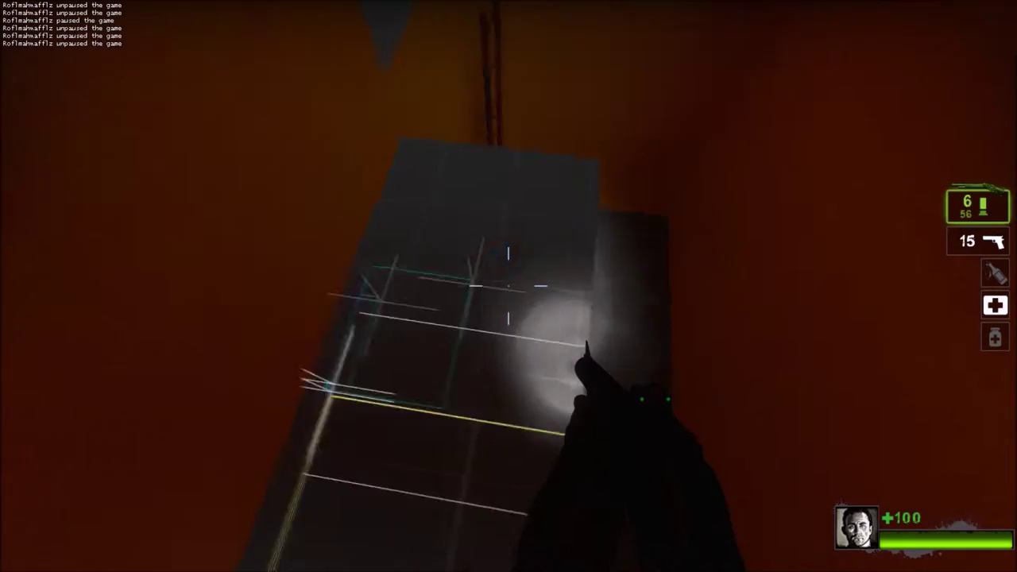
key(grave)
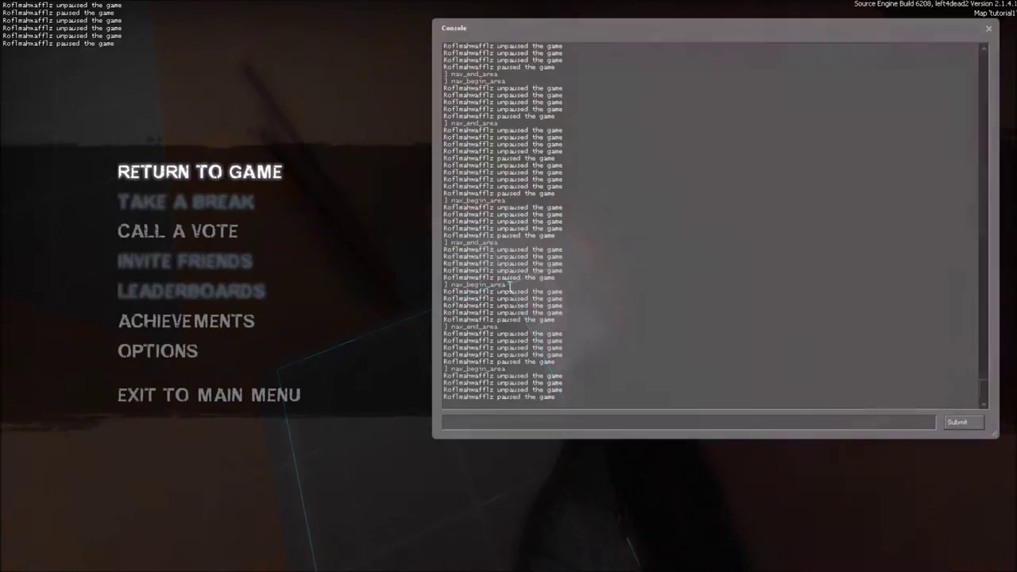
key(Return)
key(grave)
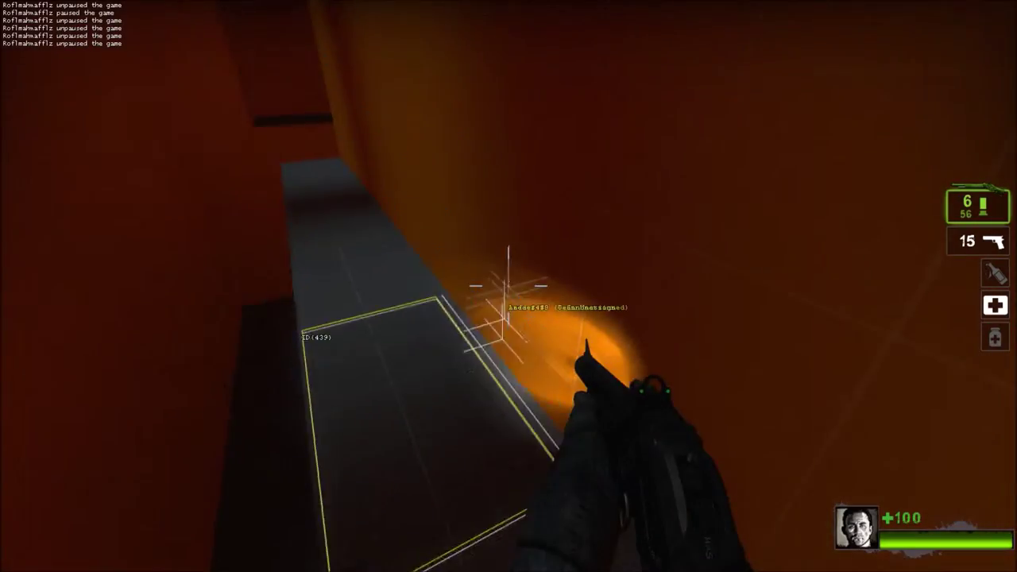
- Add the walkway's end nav area and the area adjoining it to the selection with nav_add_to_selected_set
key(w)
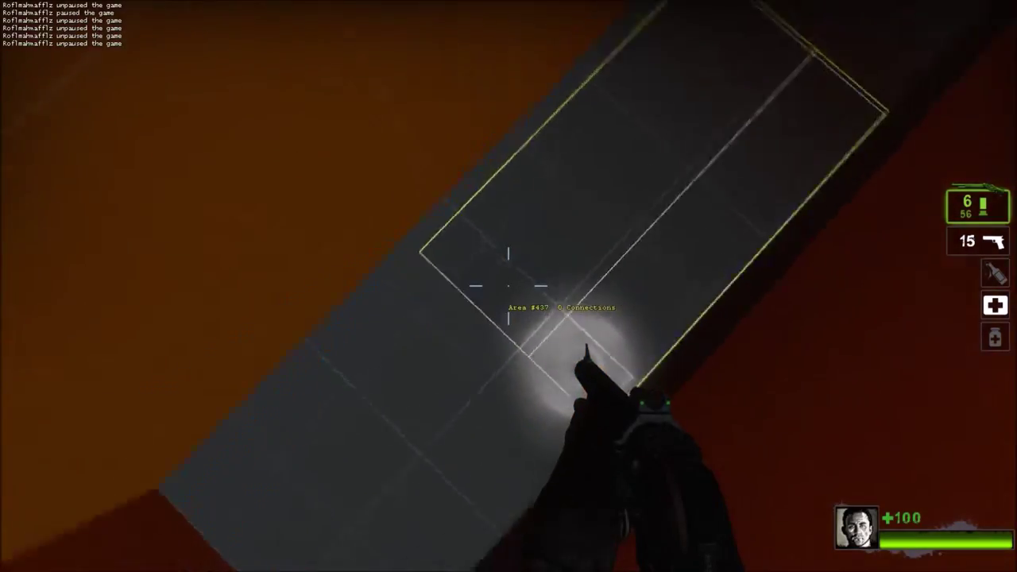
key(Escape)
key(grave)
text(n)
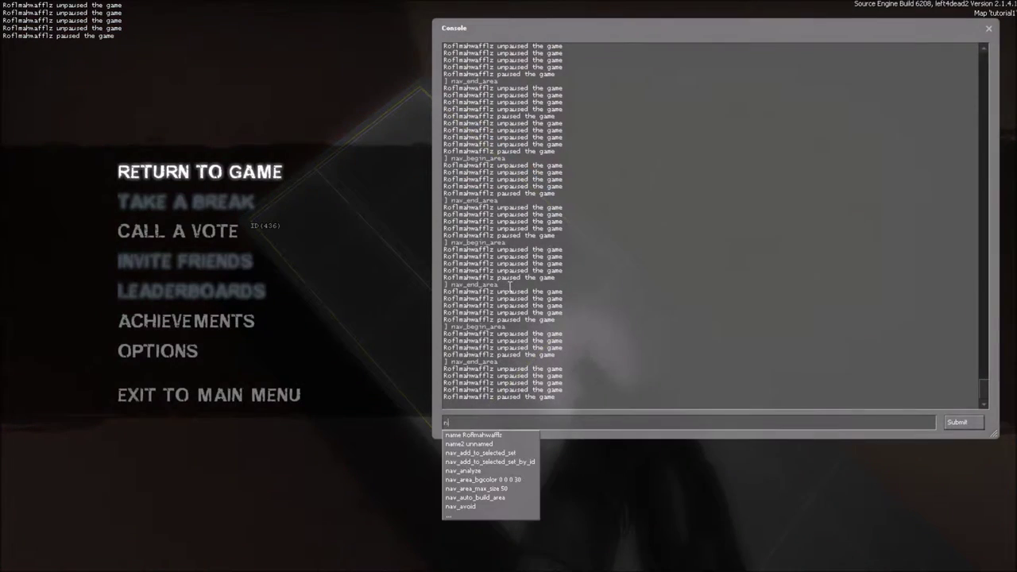
text(av_add)
key(Down)
key(Return)
key(grave)
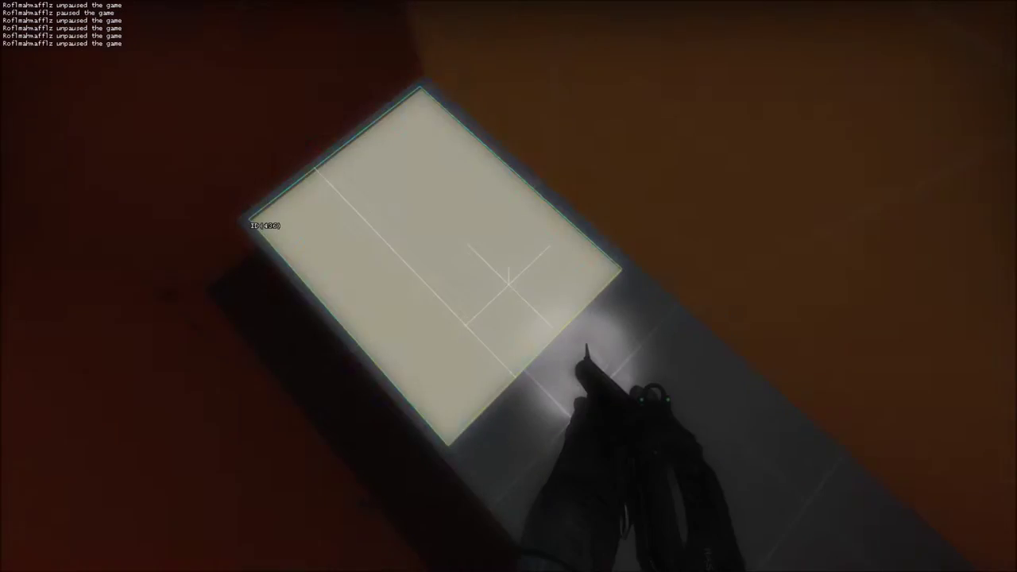
key(grave)
key(Up)
key(Return)
key(Escape)
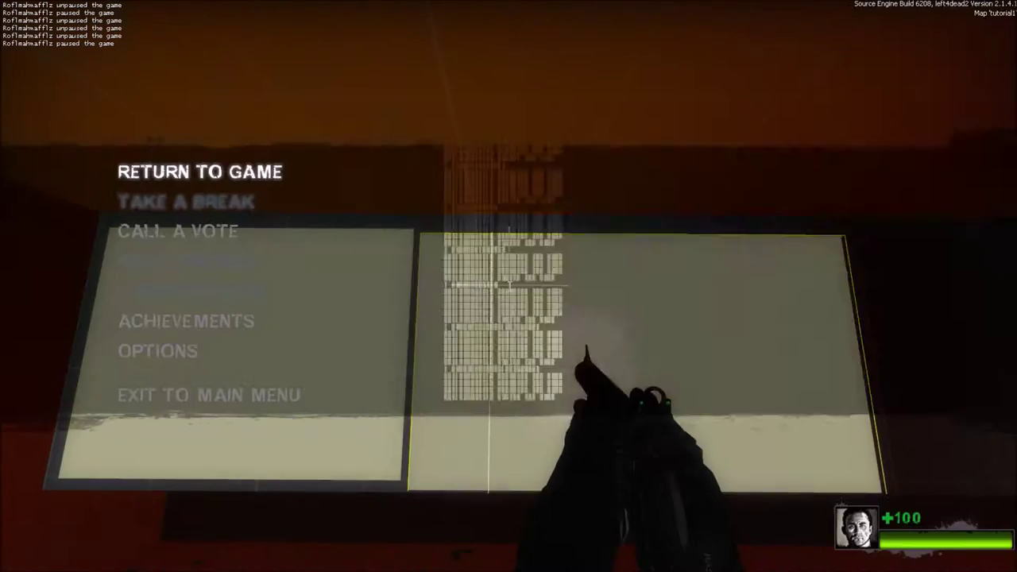
- Connect the selected walkway nav areas to each other with nav_connect
key(Escape)
text(na)
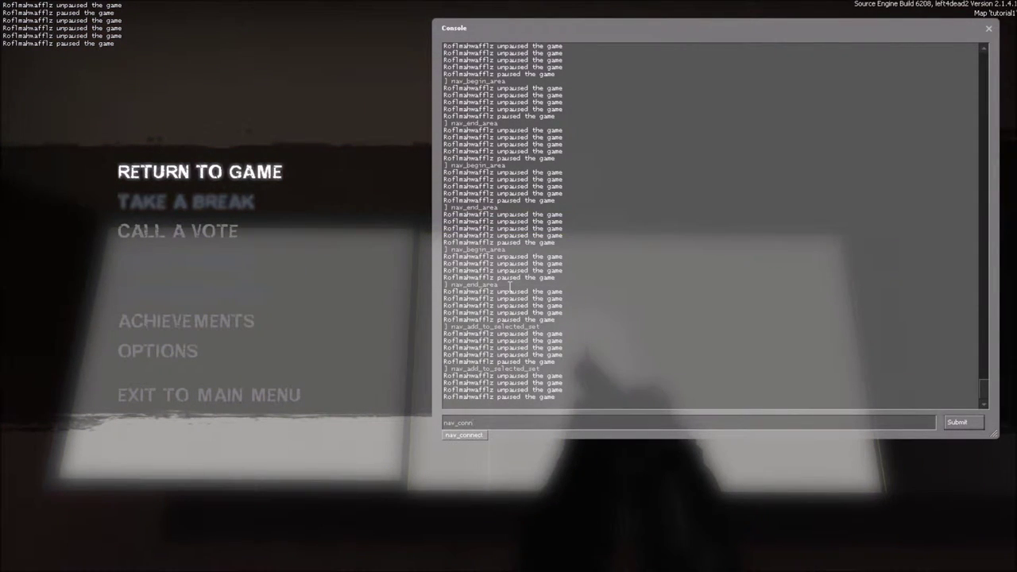
text(v_conn)
key(Tab)
key(Return)
key(Escape)
key(Escape)
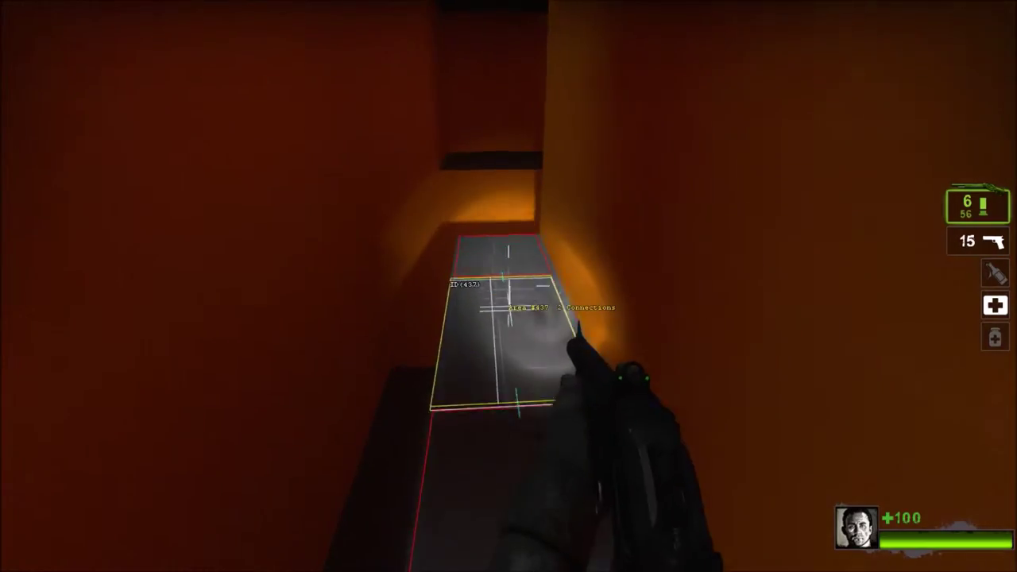
- Fly up to the pit's rim with noclip and try to connect a nav area on the upper surface with the walkway's end area using nav_connect
key(v)
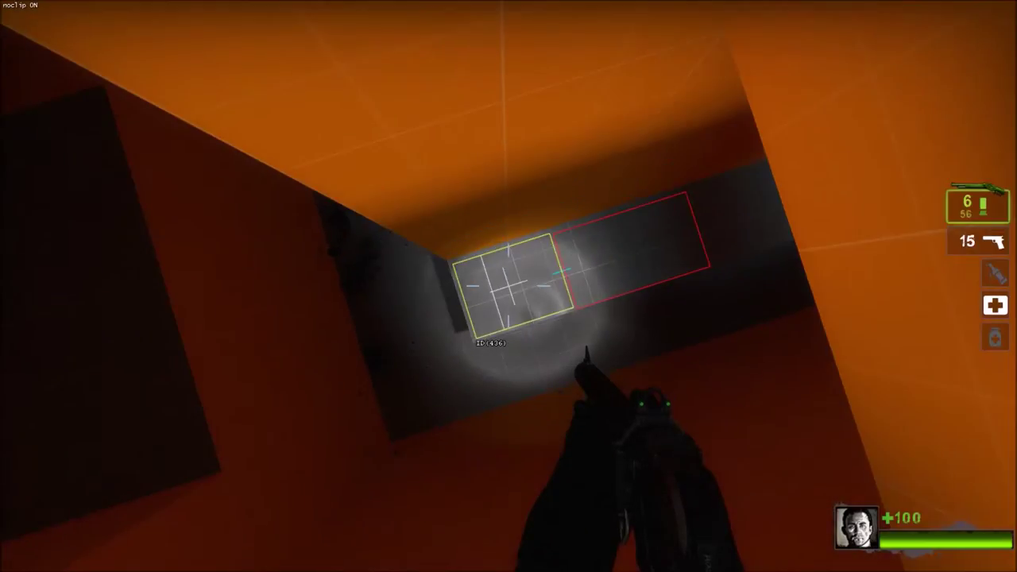
key(s)
key(v)
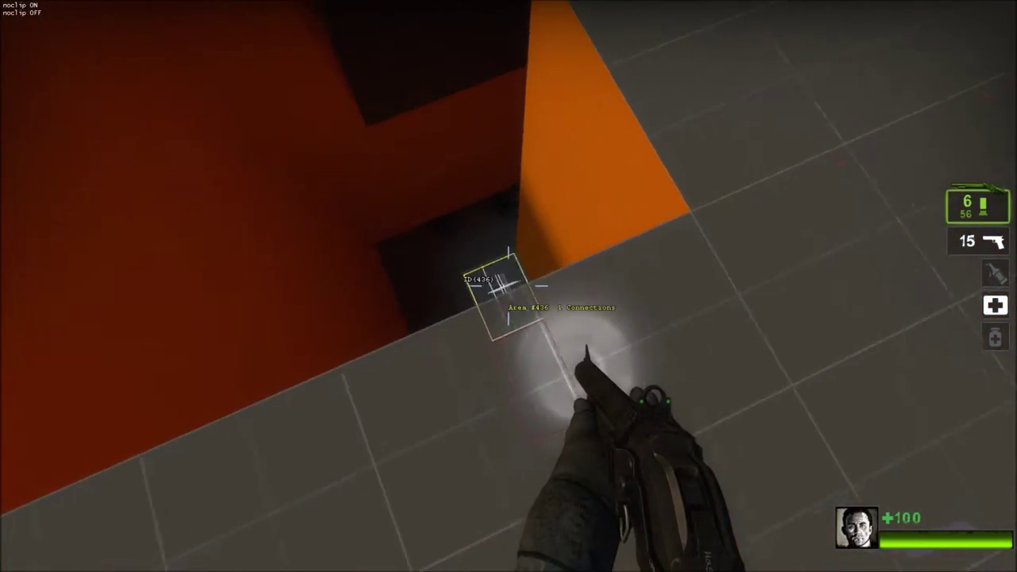
key(w)
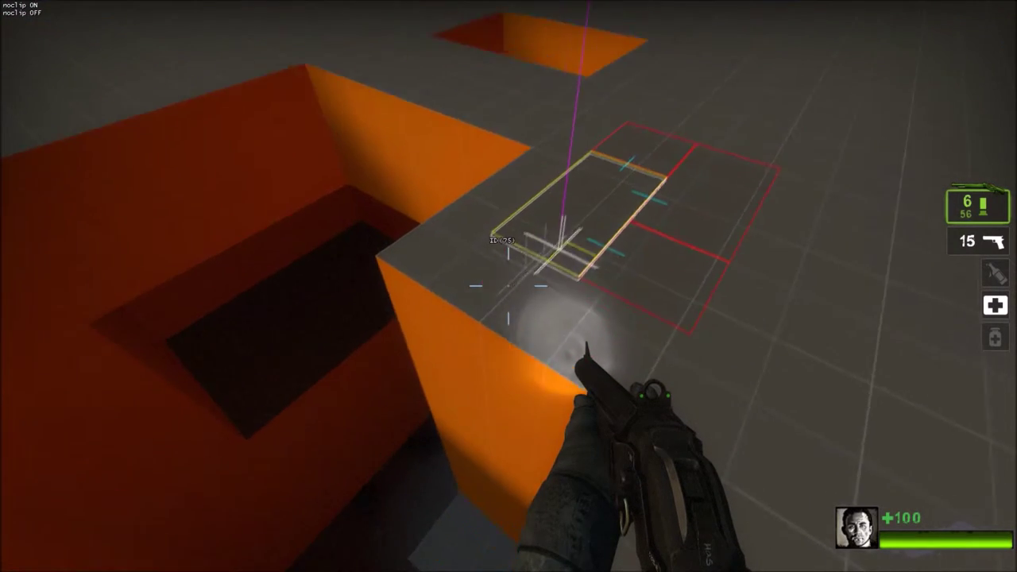
key(s)
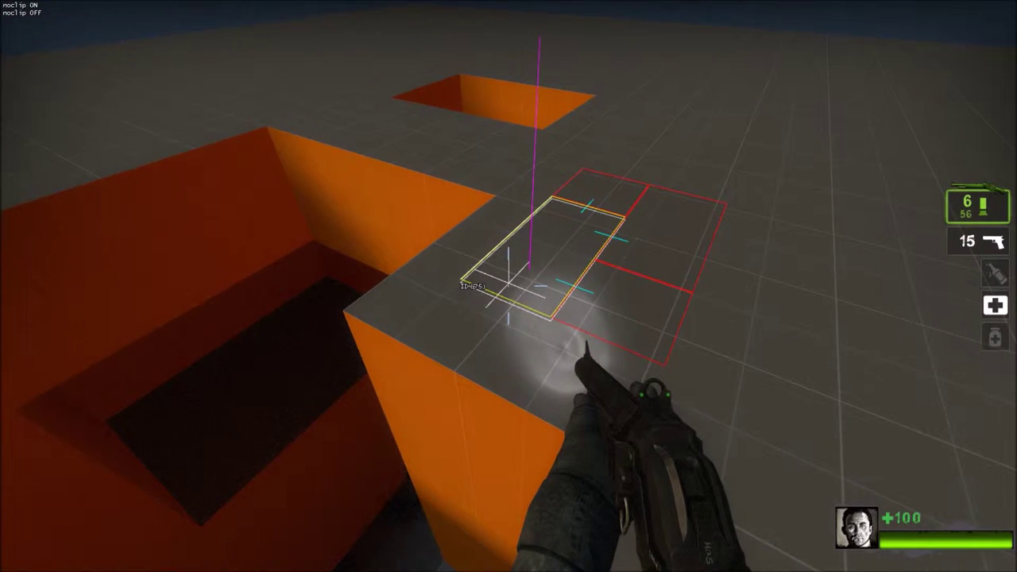
key(w)
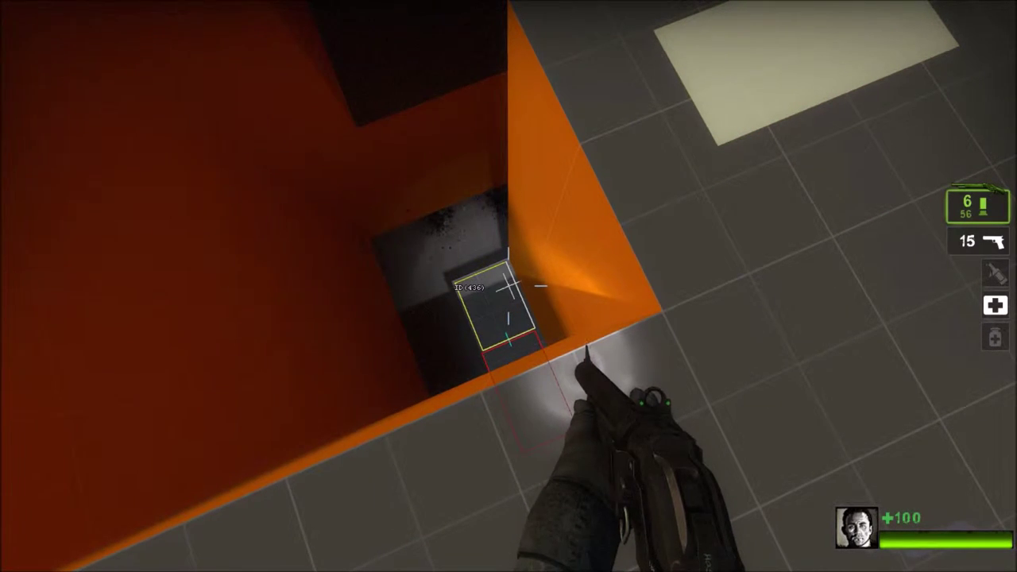
key(grave)
text(nav_con)
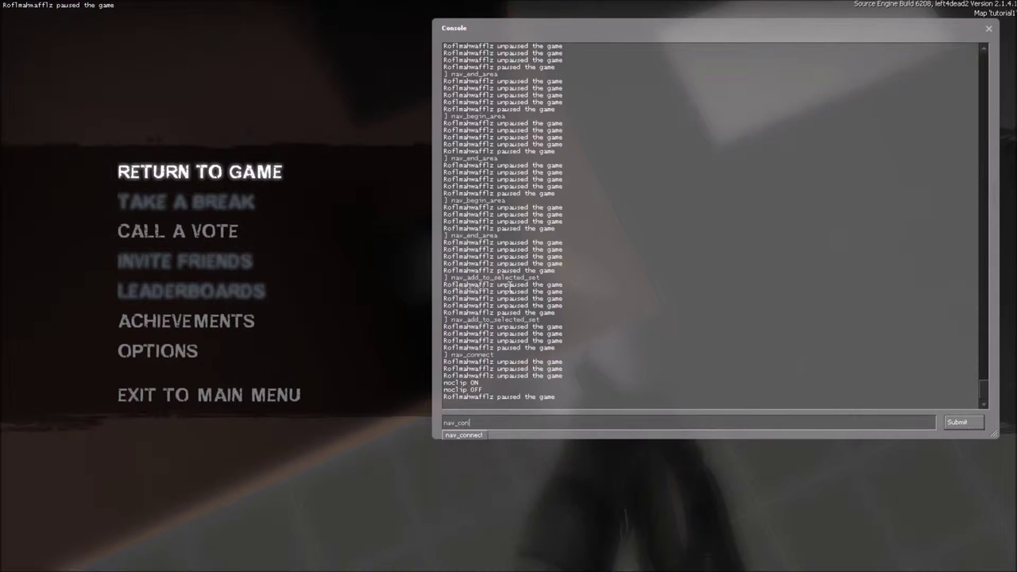
key(Escape)
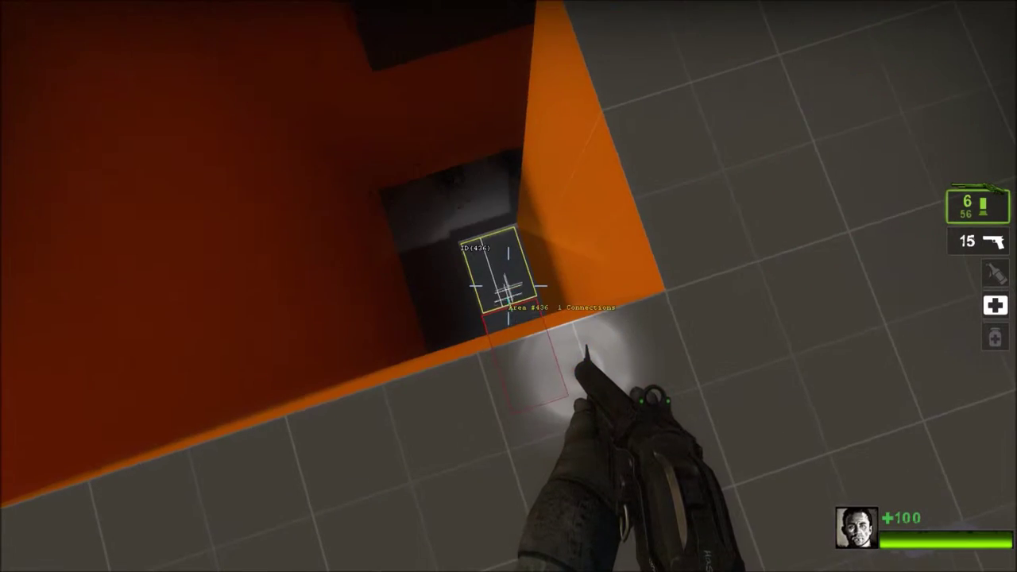
key(e)
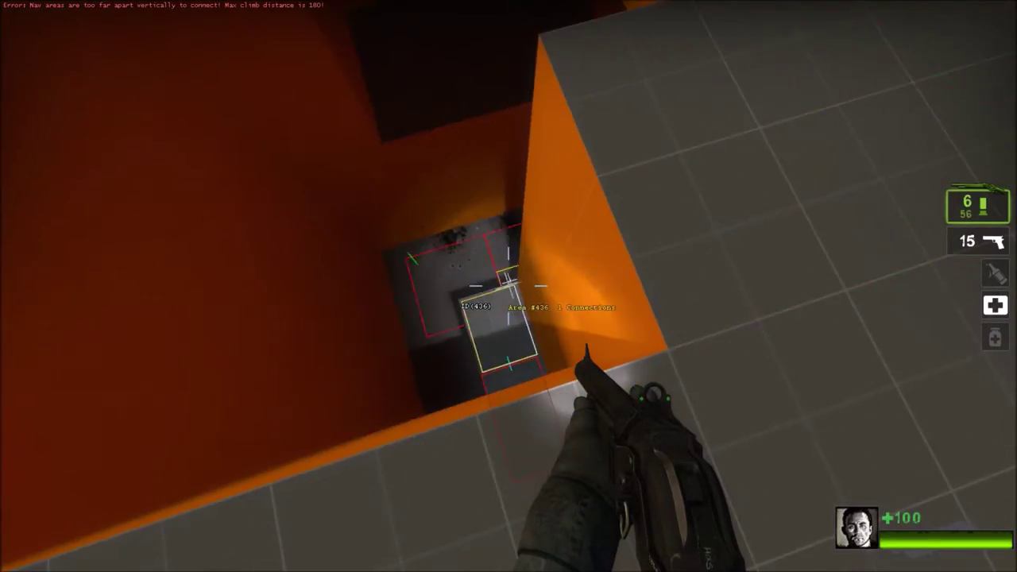
- Fly down into the pit with noclip and connect the walkway's end area to the floor nav area beside it
key(v)
key(w)
key(w)
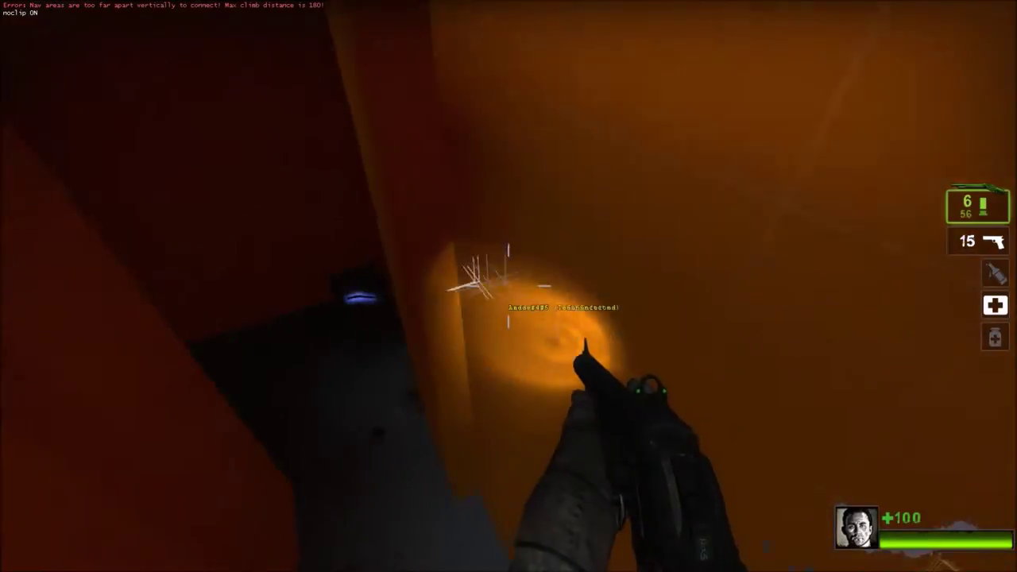
key(w)
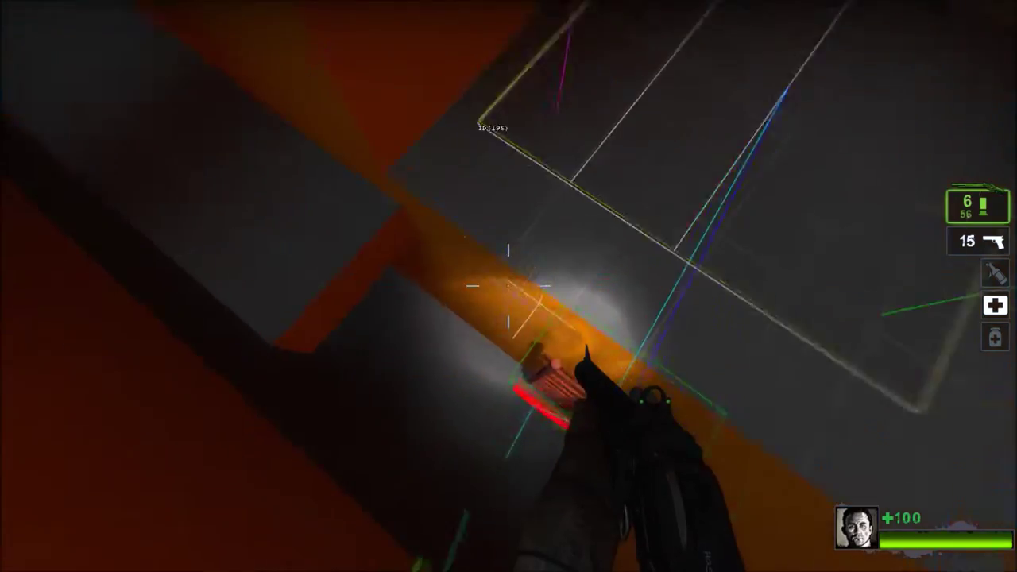
key(v)
key(v)
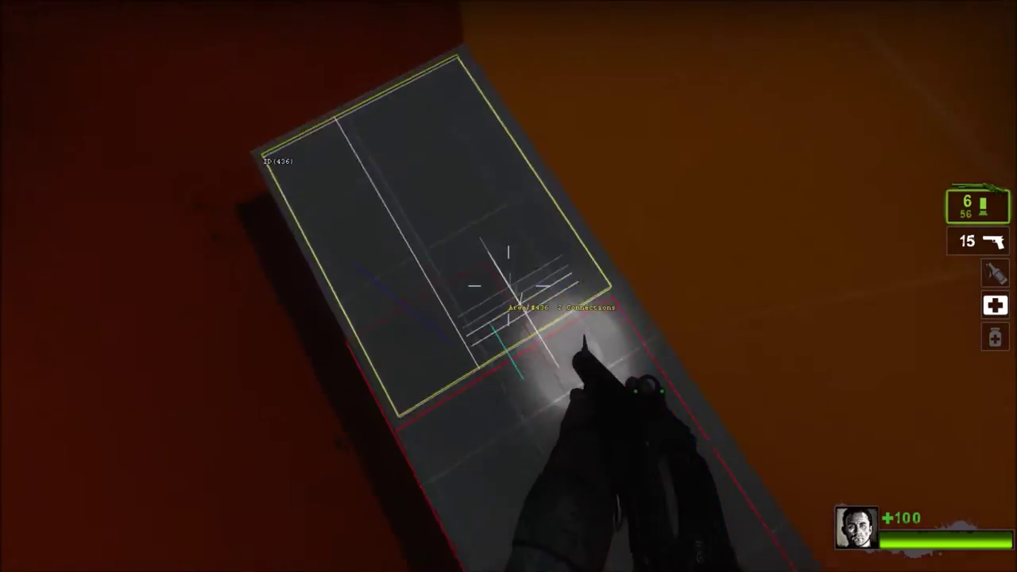
- Fly up above the map with noclip and save the navigation mesh with nav_save
key(v)
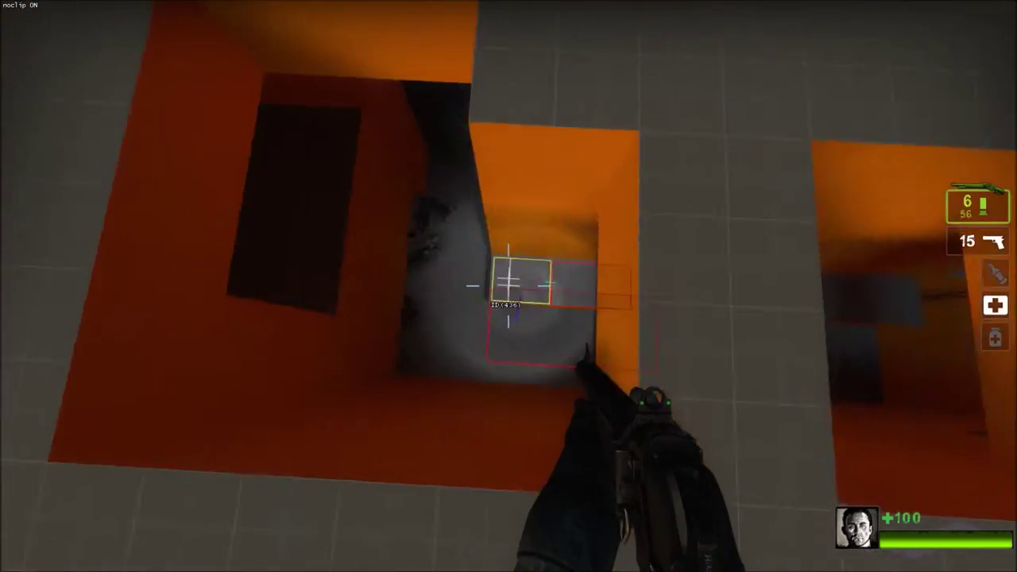
key(w)
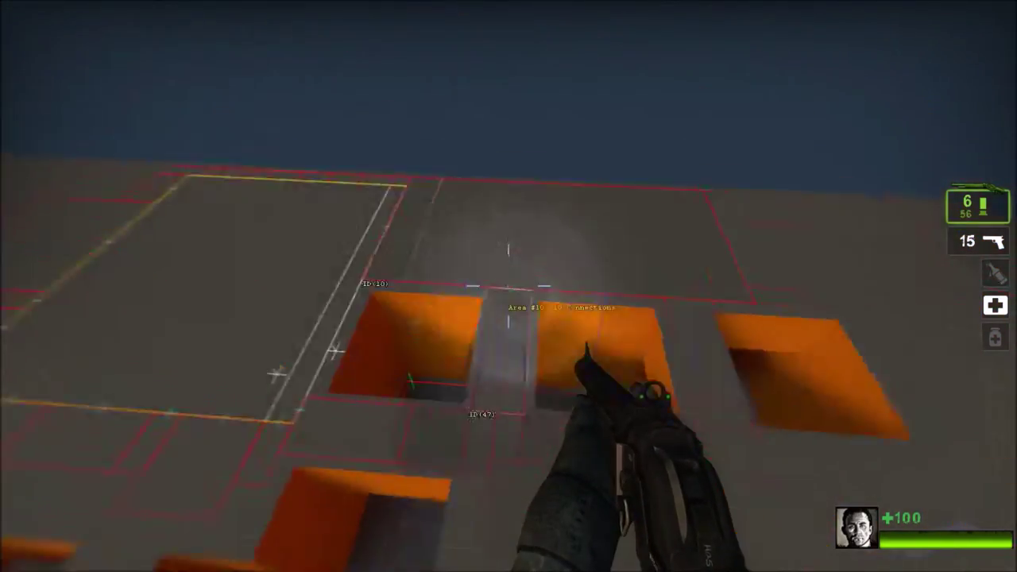
key(grave)
text(nav_save)
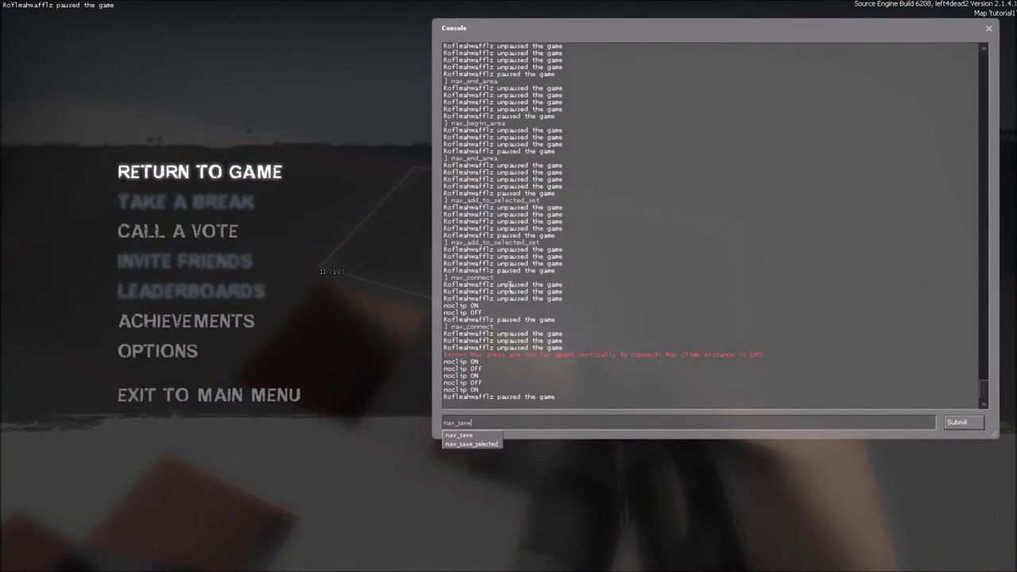
key(Return)
key(grave)
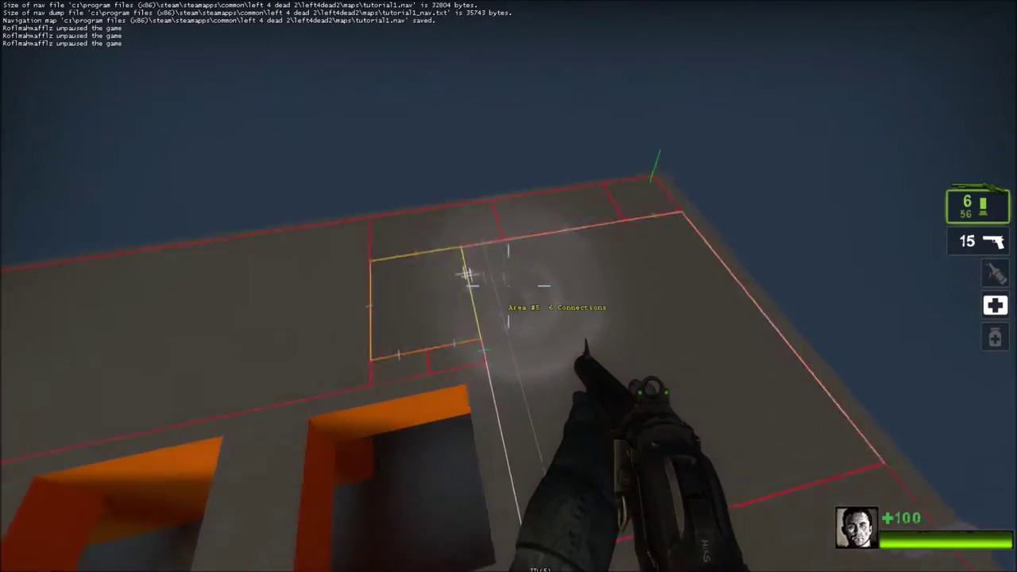
- Add the large nav area on the map's upper surface and several neighbouring areas to the selected set
key(grave)
key(grave)
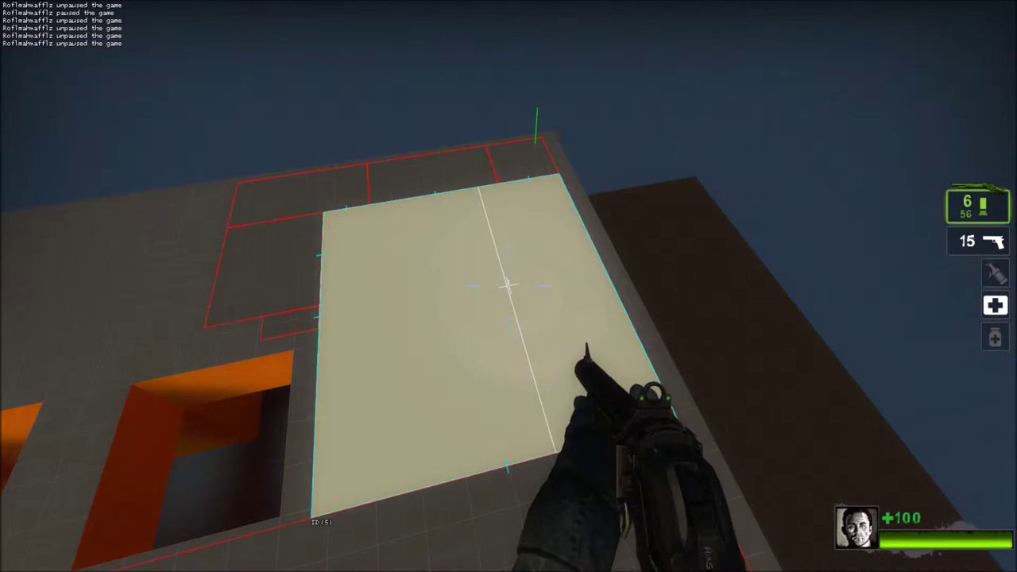
key(e)
key(e)
key(e)
key(e)
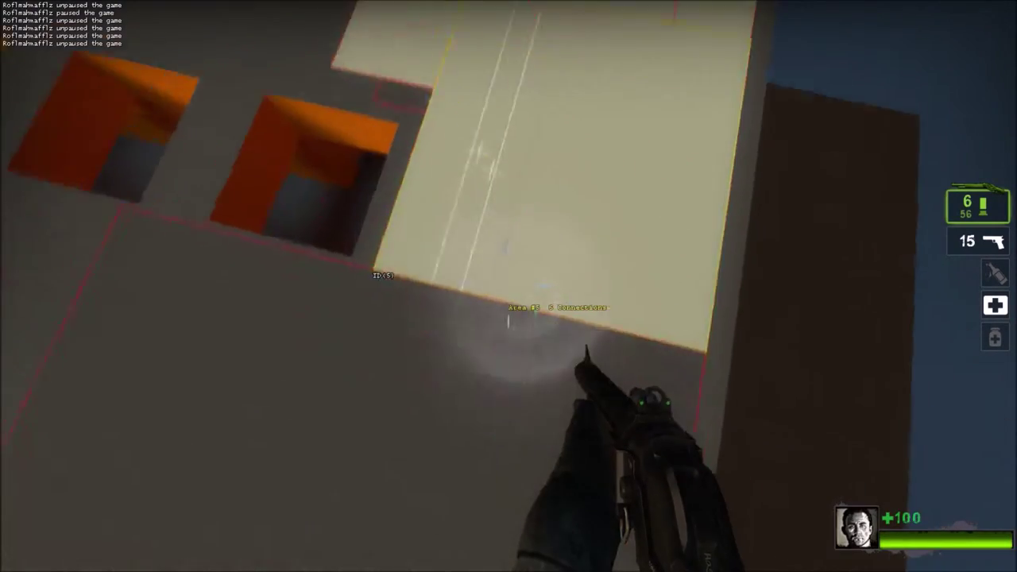
- Delete the selected nav areas on the upper surface with nav_delete
key(grave)
text(n)
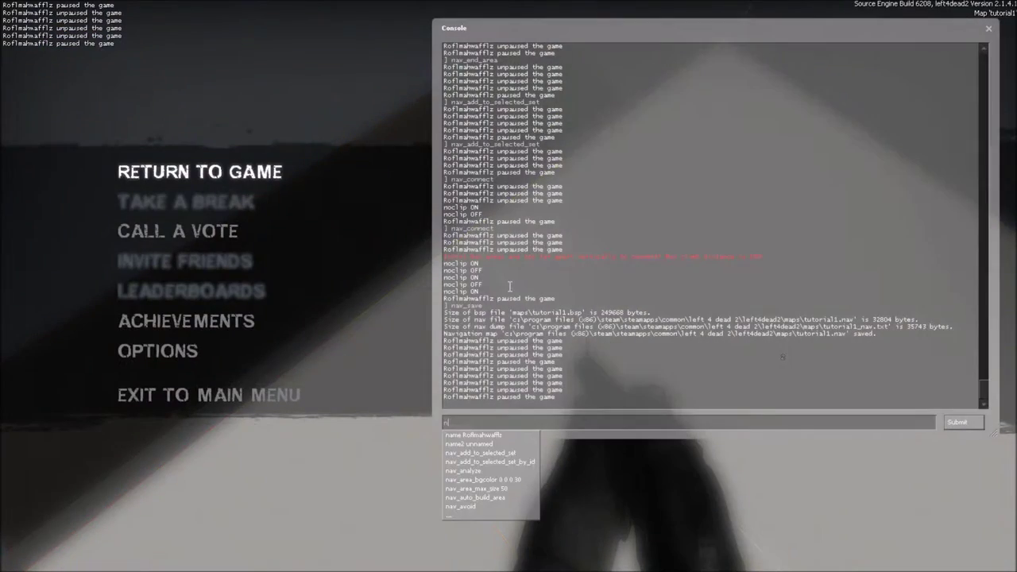
text(av_delete)
key(Return)
key(grave)
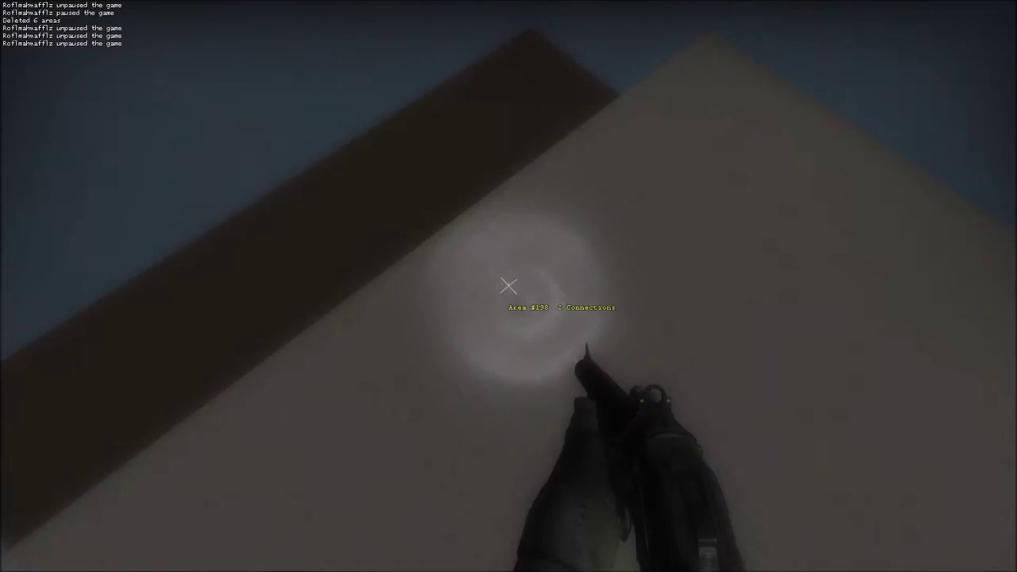
- Turn noclip off, land on the cleared upper surface and mark a spot there as walkable with nav_mark_walkable
key(v)
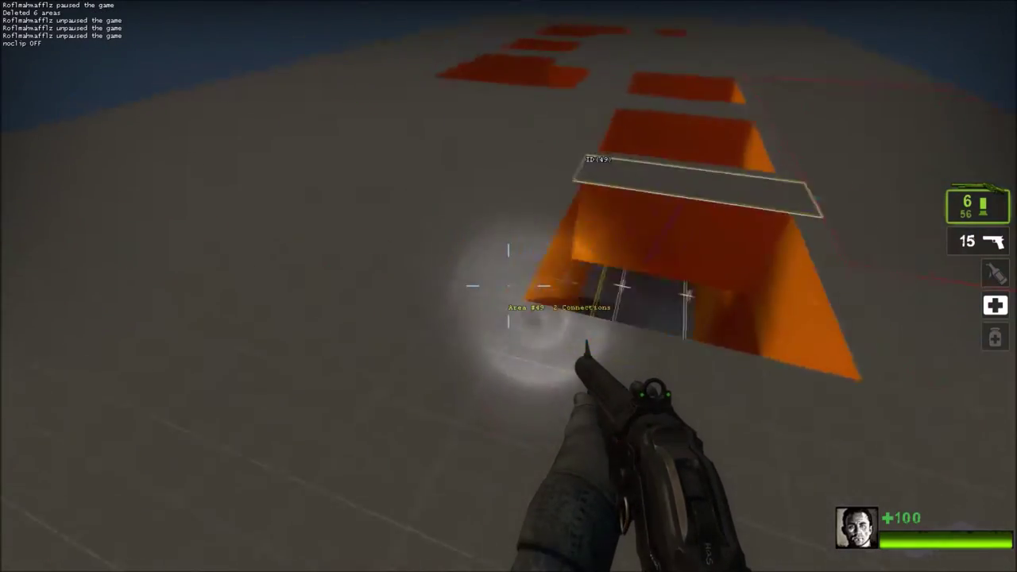
key(w)
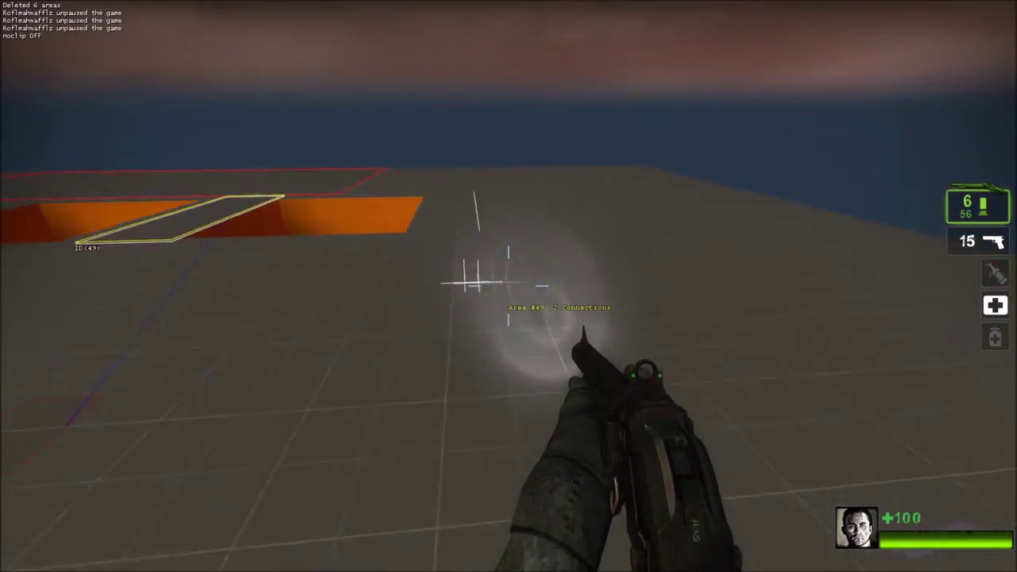
key(grave)
text(nav_mark)
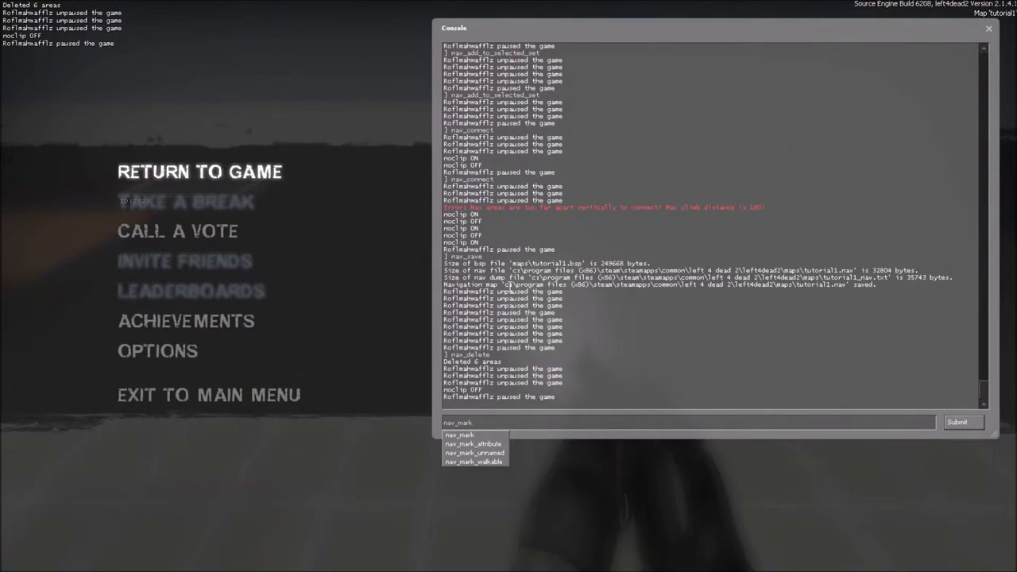
key(grave)
- Generate new nav areas from the marked walkable spot with nav_generate_incremental
key(grave)
text(na)
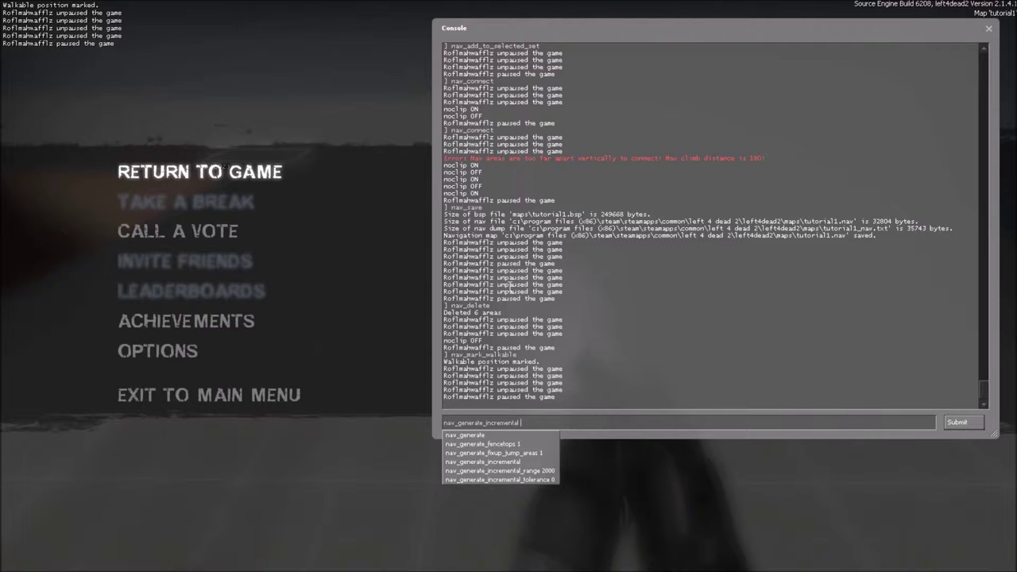
key(Return)
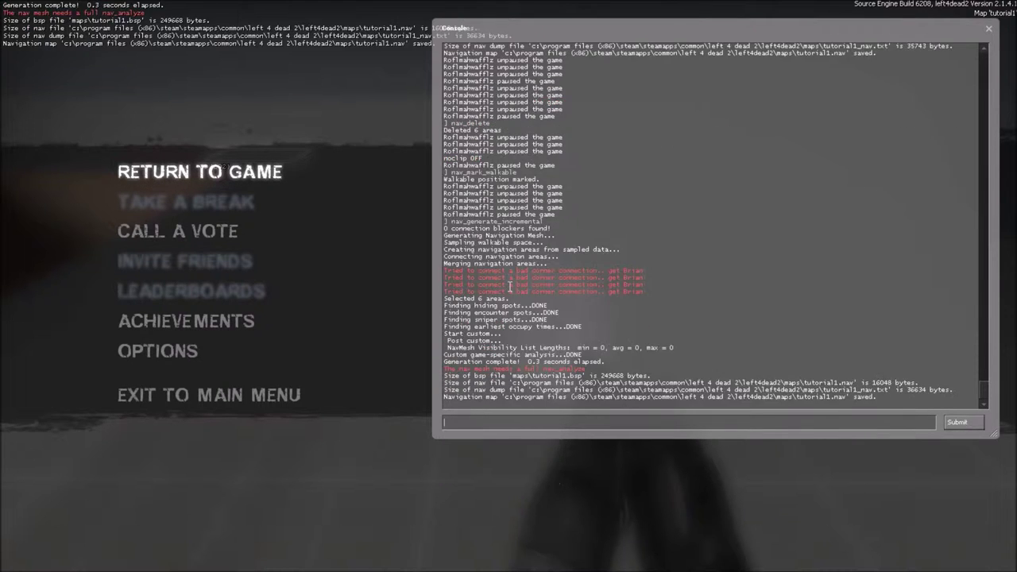
- Examine the regenerated nav areas on the upper surface from above with noclip, and land back on the surface
key(Escape)
key(v)
key(s)
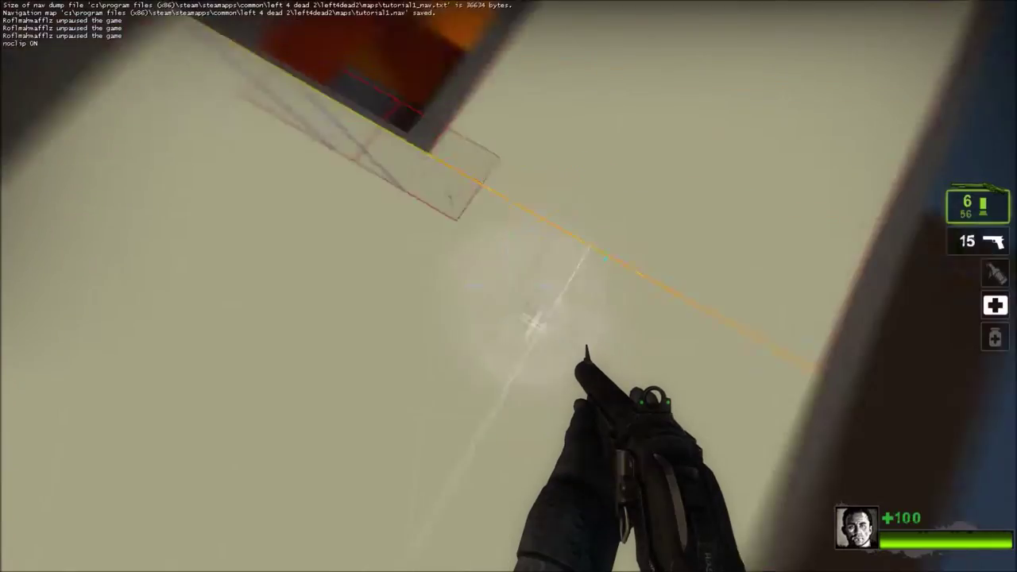
key(w)
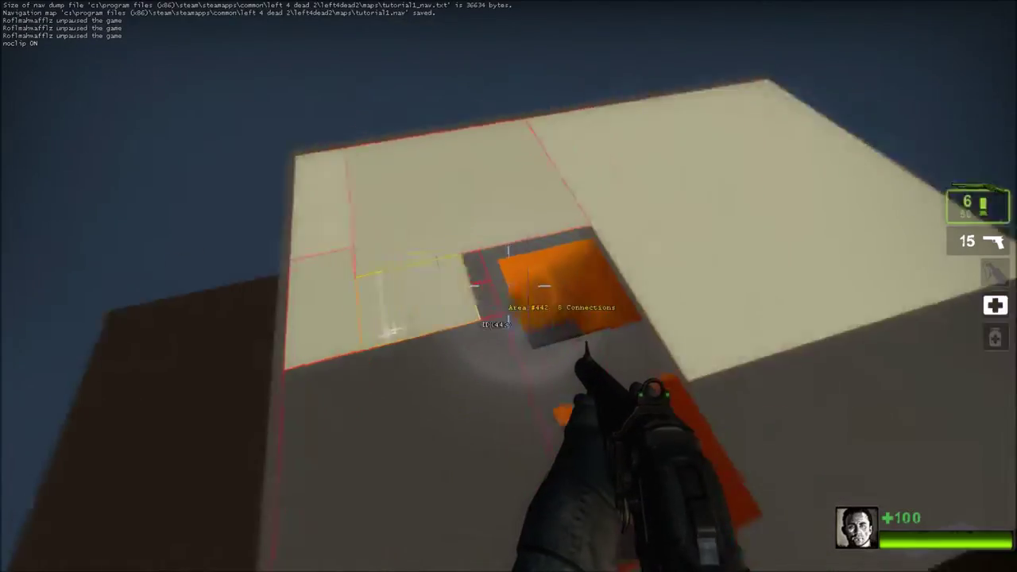
key(w)
key(v)
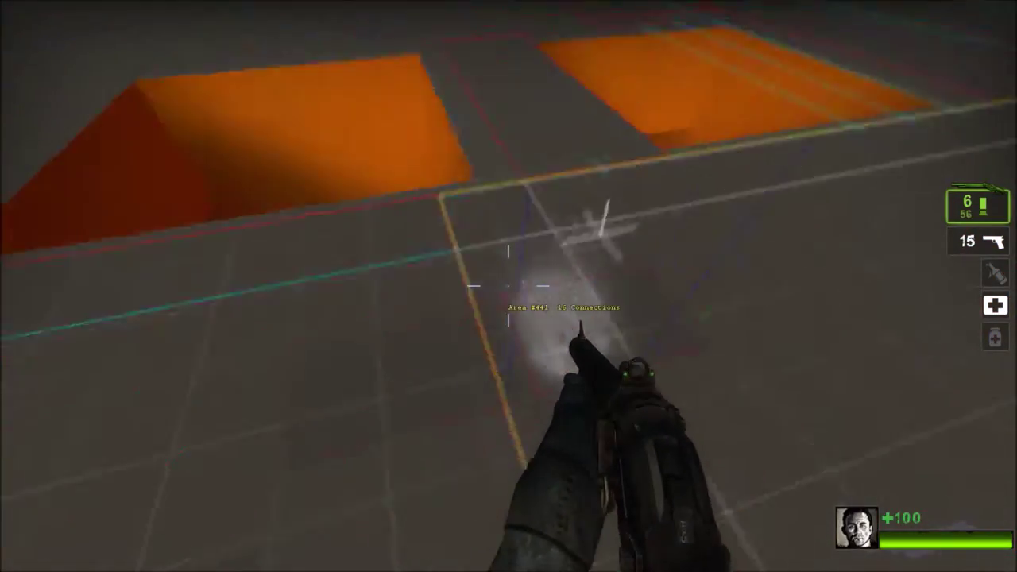
- Mark the large upper-surface nav area and disconnect it from two of its connected areas with nav_disconnect
key(x)
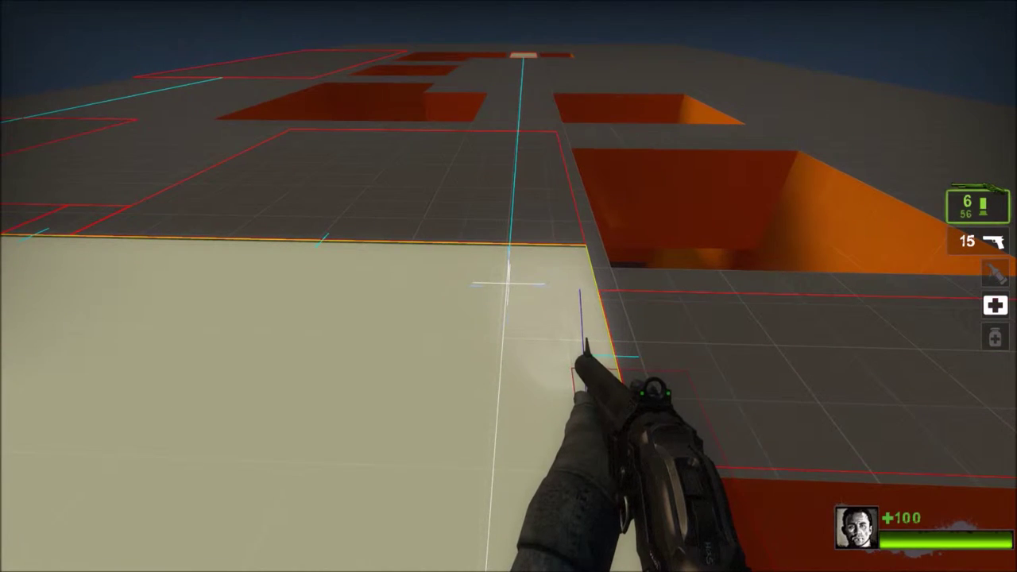
key(grave)
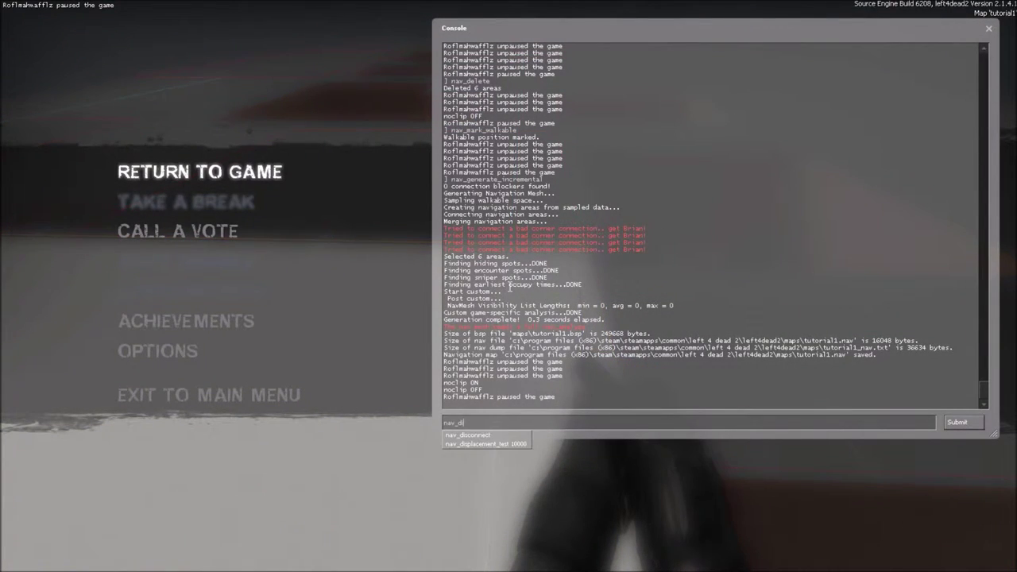
key(Return)
key(grave)
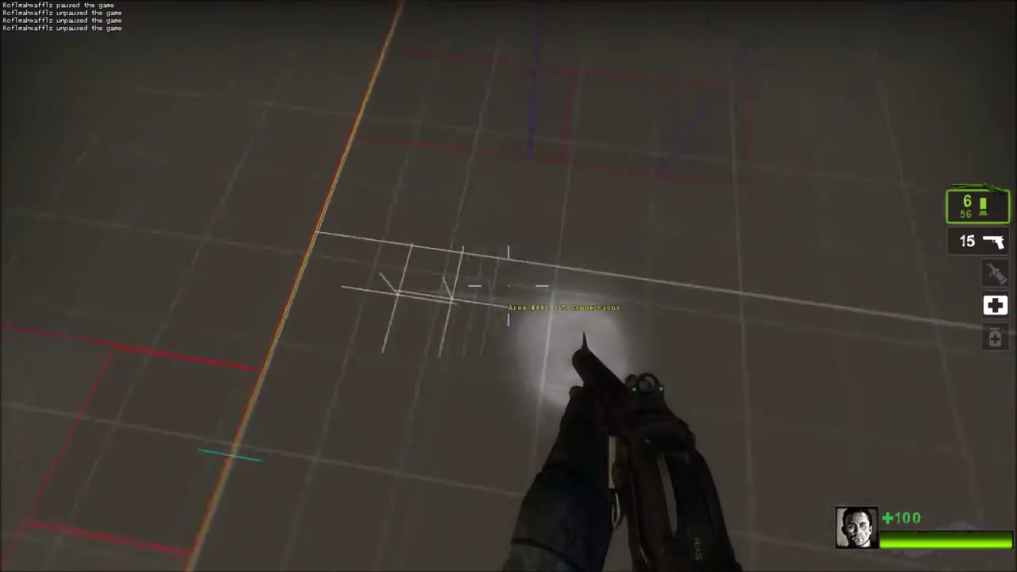
key(grave)
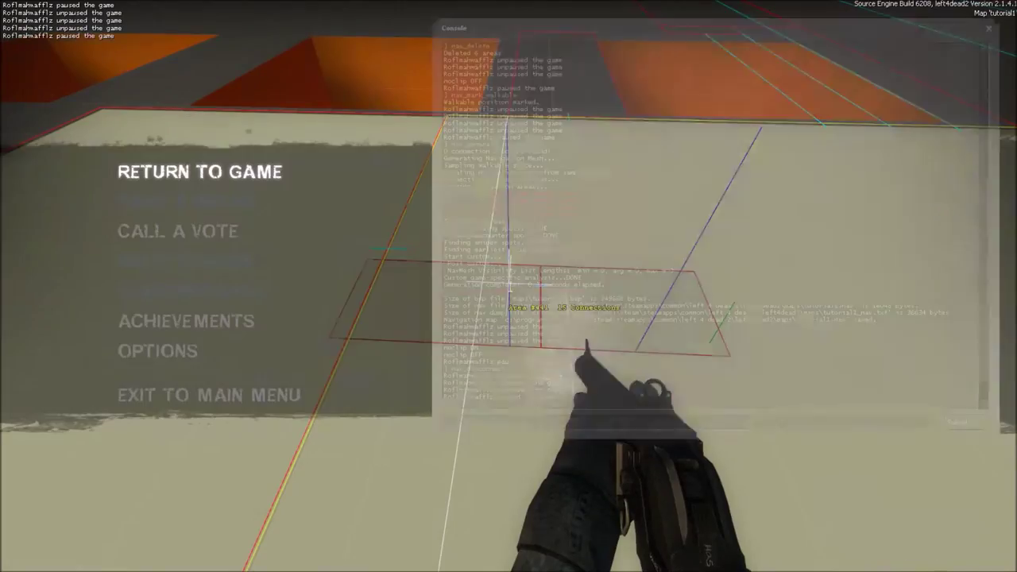
key(grave)
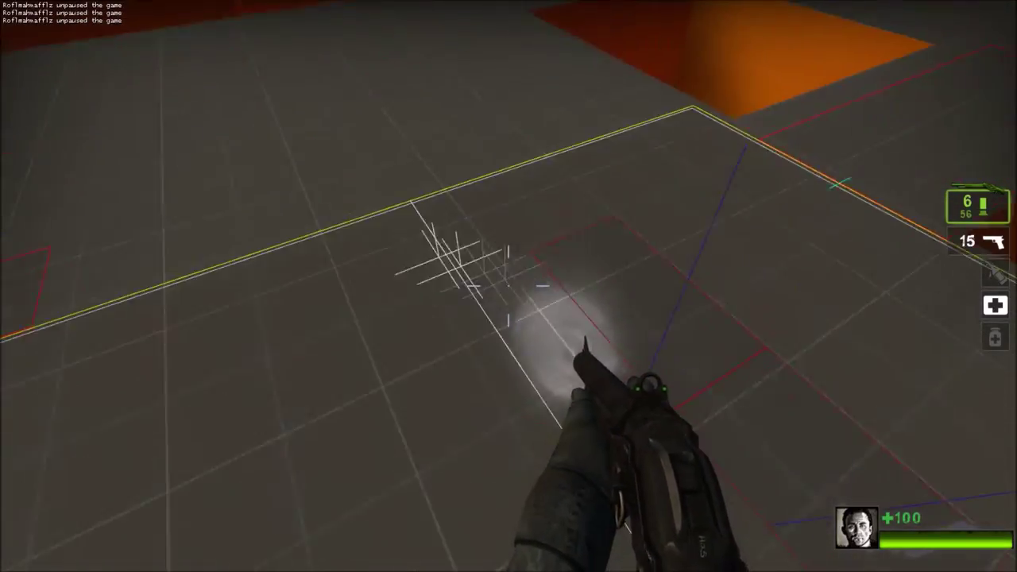
- Test the edited upper surface by spawning two infected one after the other with z_spawn and shooting each
click(508, 287)
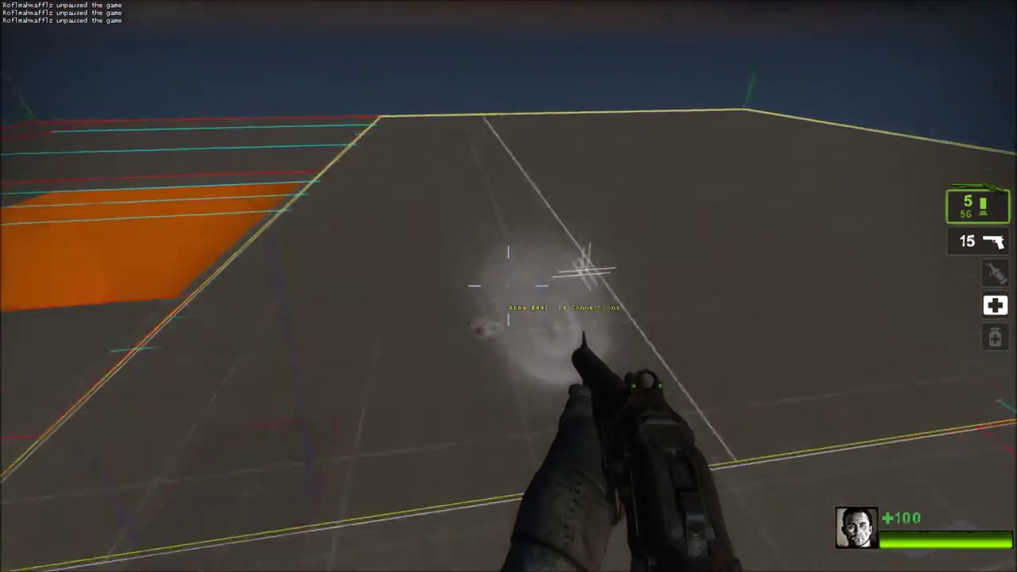
key(grave)
text(z_spawn)
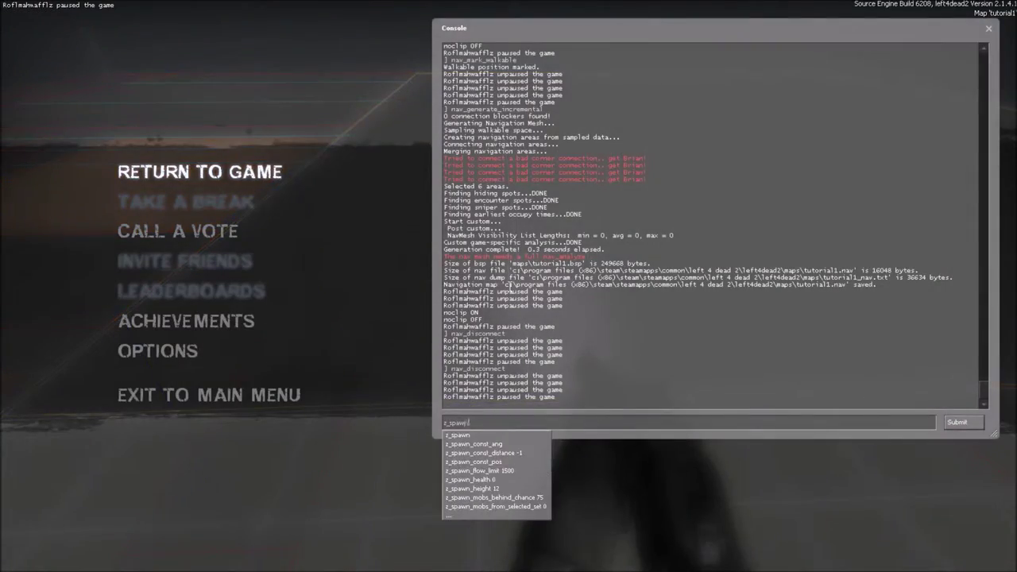
key(Return)
key(grave)
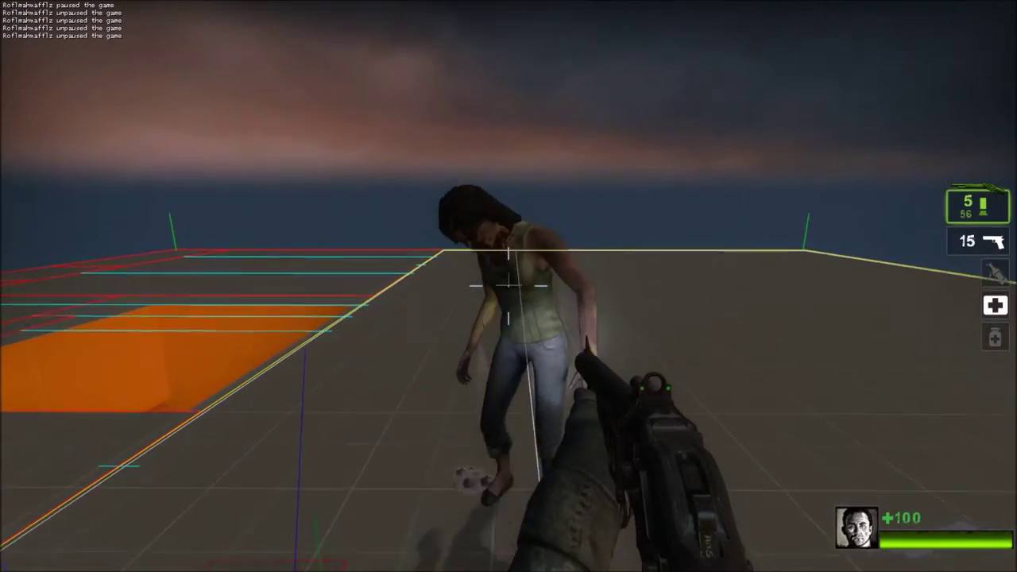
key(s)
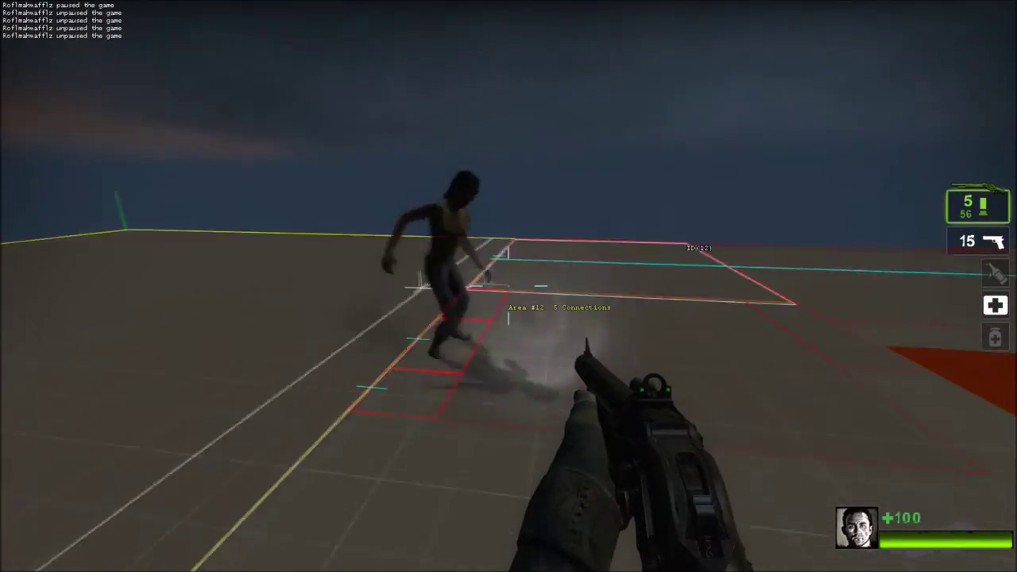
click(508, 286)
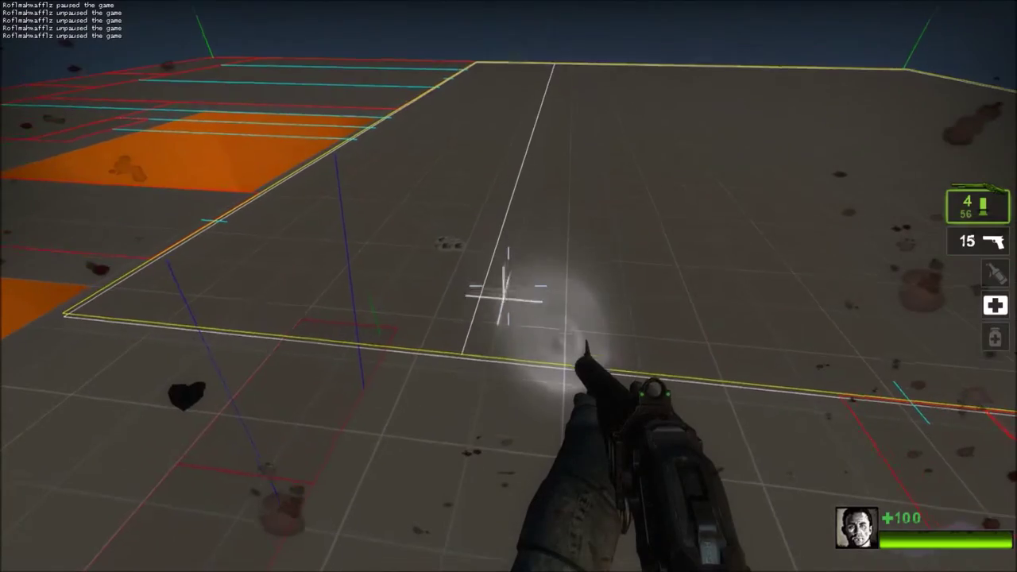
key(grave)
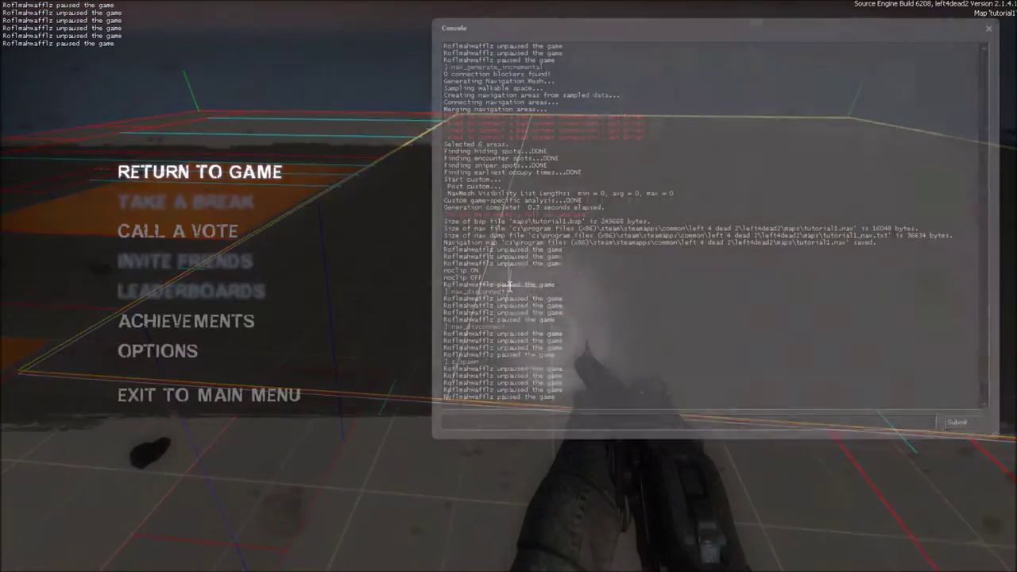
key(Up)
key(Return)
key(Escape)
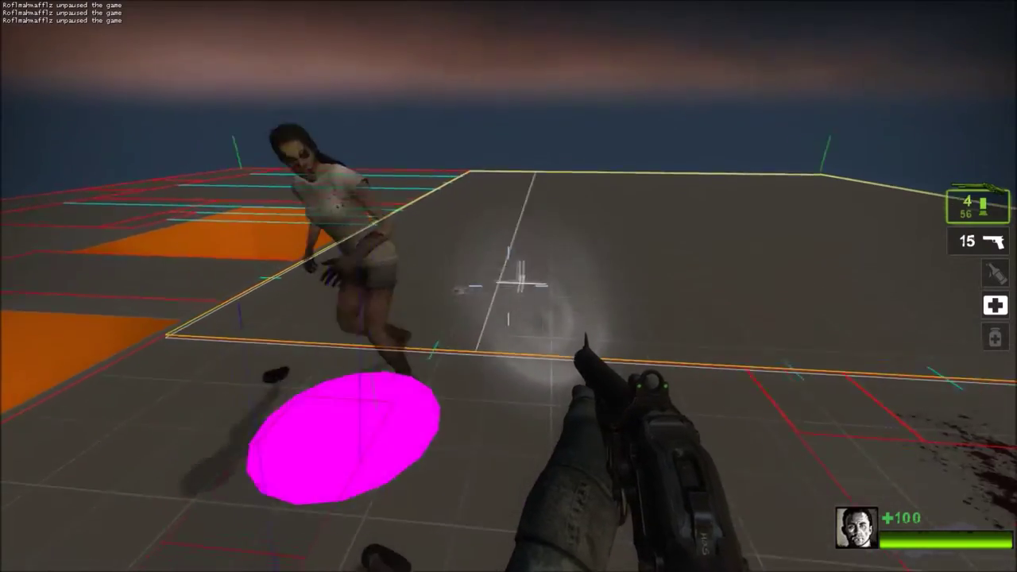
click(509, 286)
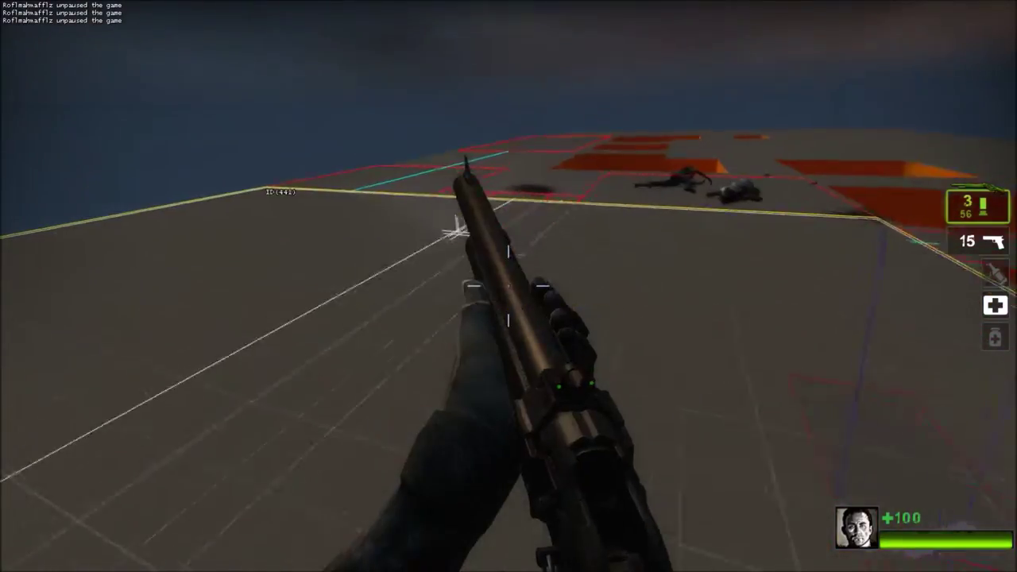
- Fly down into the orange corridor with noclip and save the navigation mesh with nav_save
key(a)
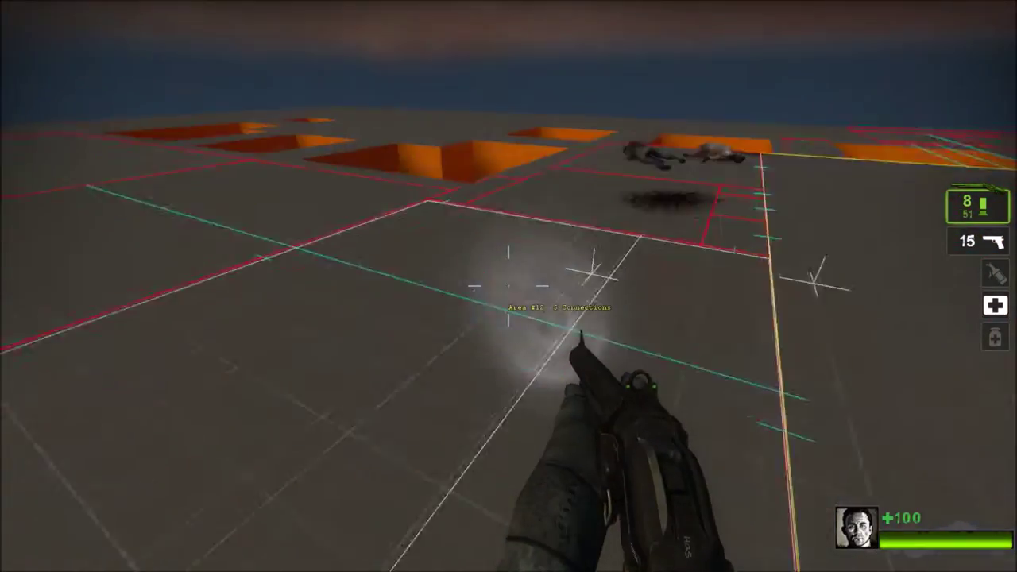
key(w)
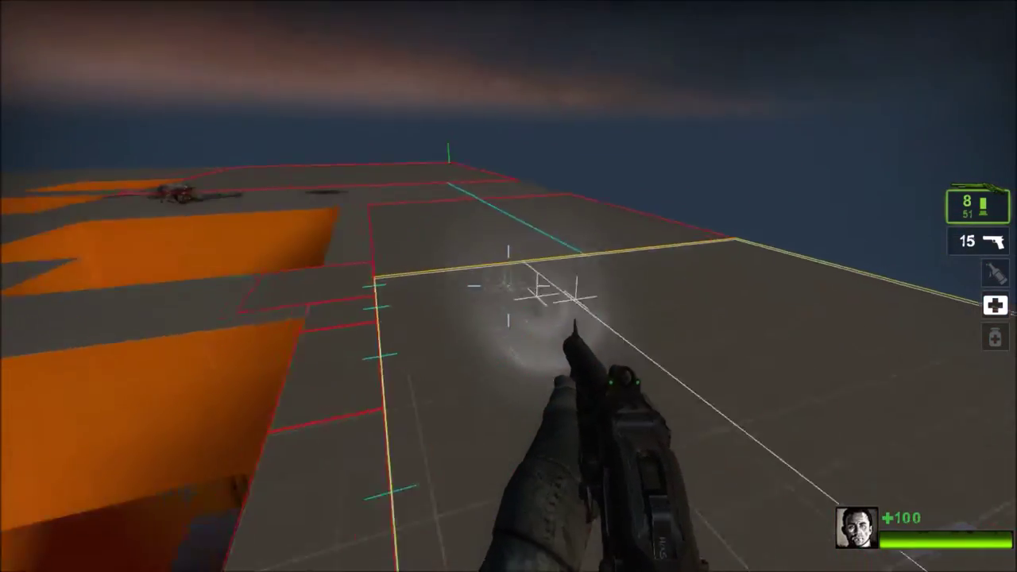
key(v)
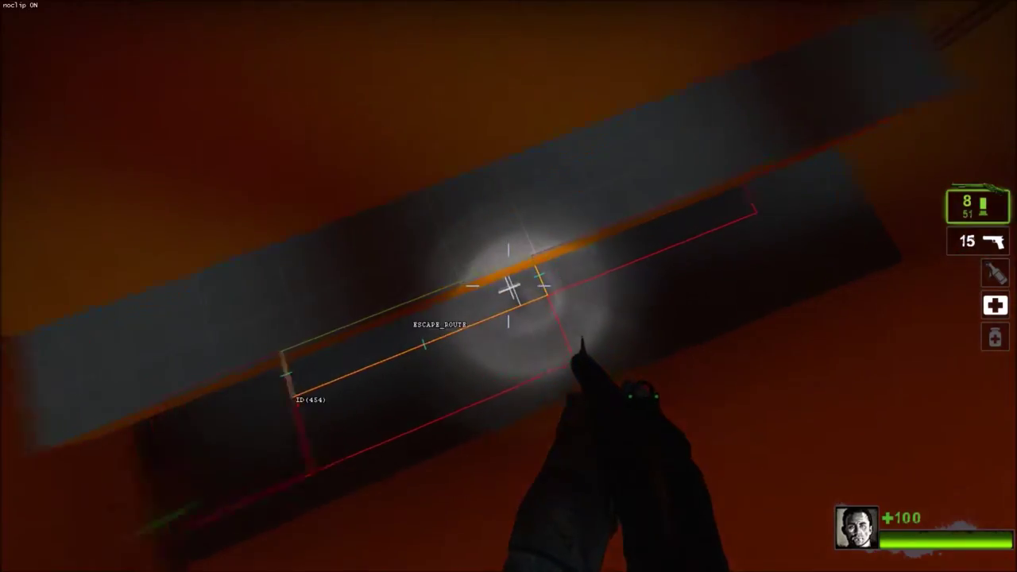
key(v)
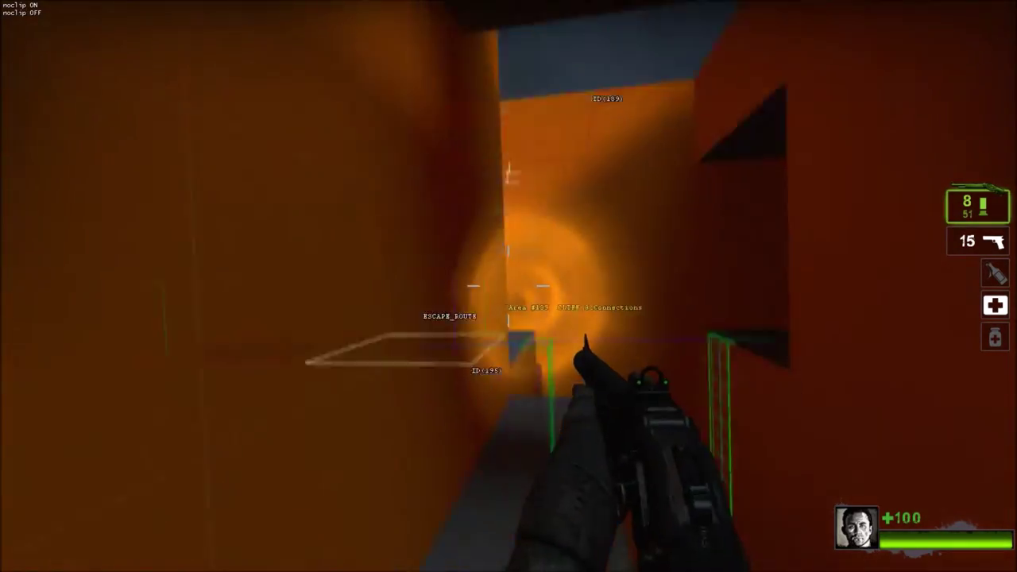
key(w)
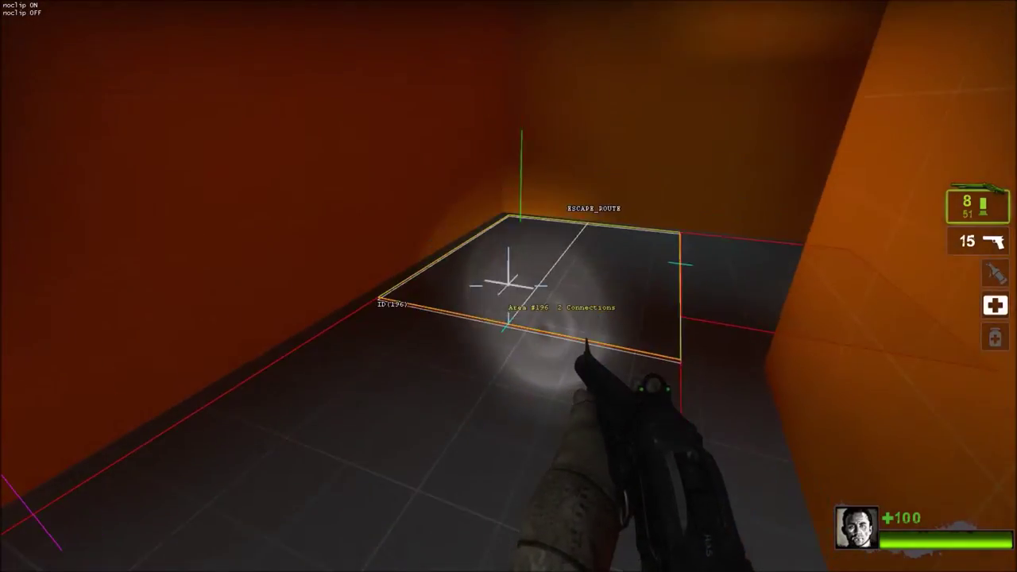
key(grave)
text(nav_anal)
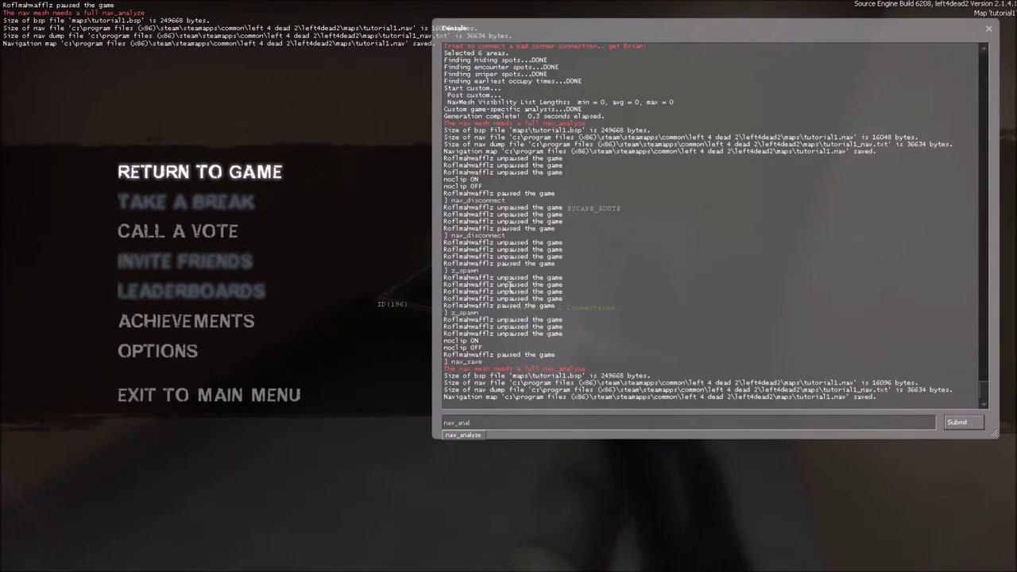
key(grave)
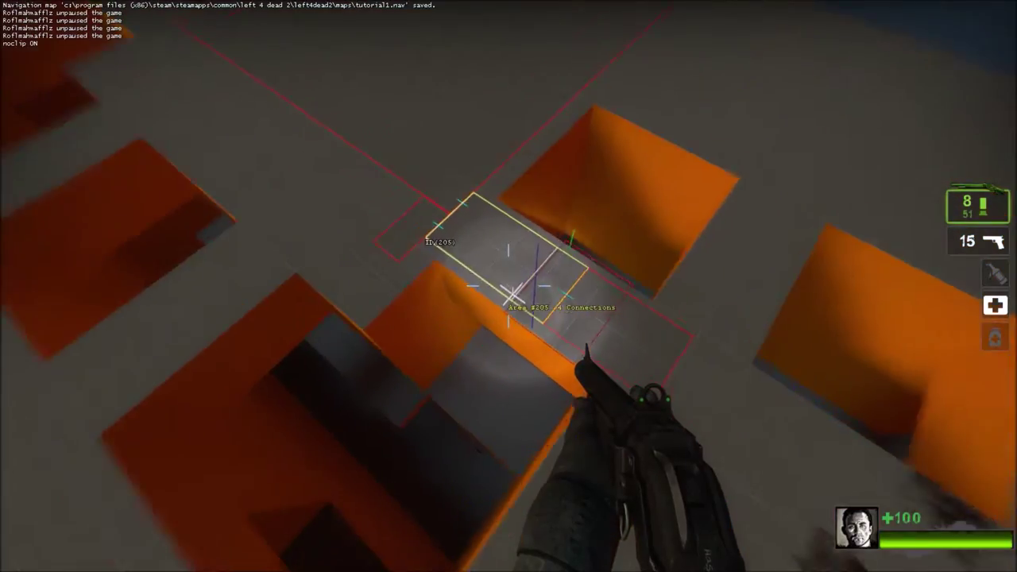
- Fly with noclip to the ESCAPE_ROUTE area with ID 333 and flag it with mark BATTLESTATION
key(v)
key(v)
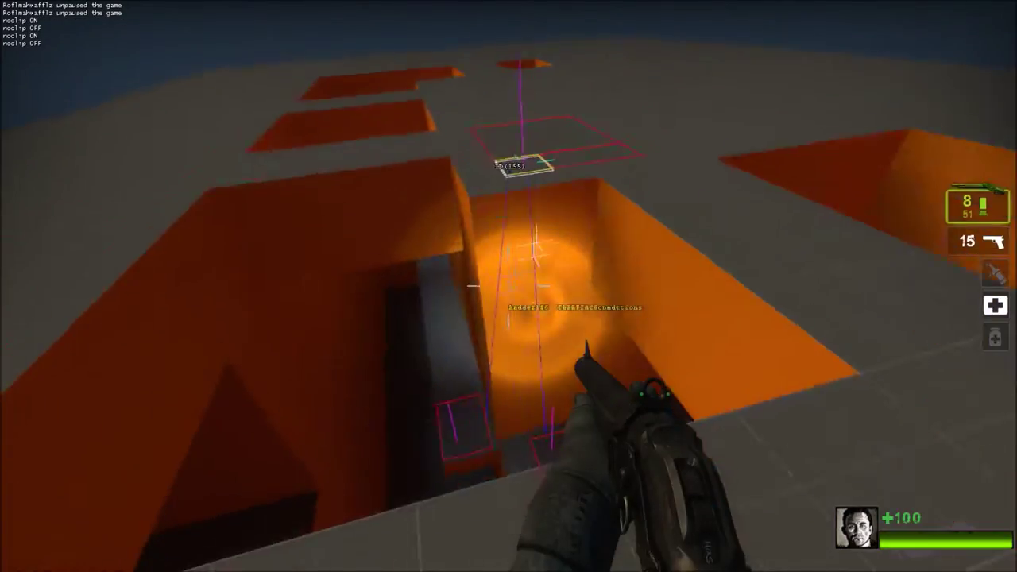
key(v)
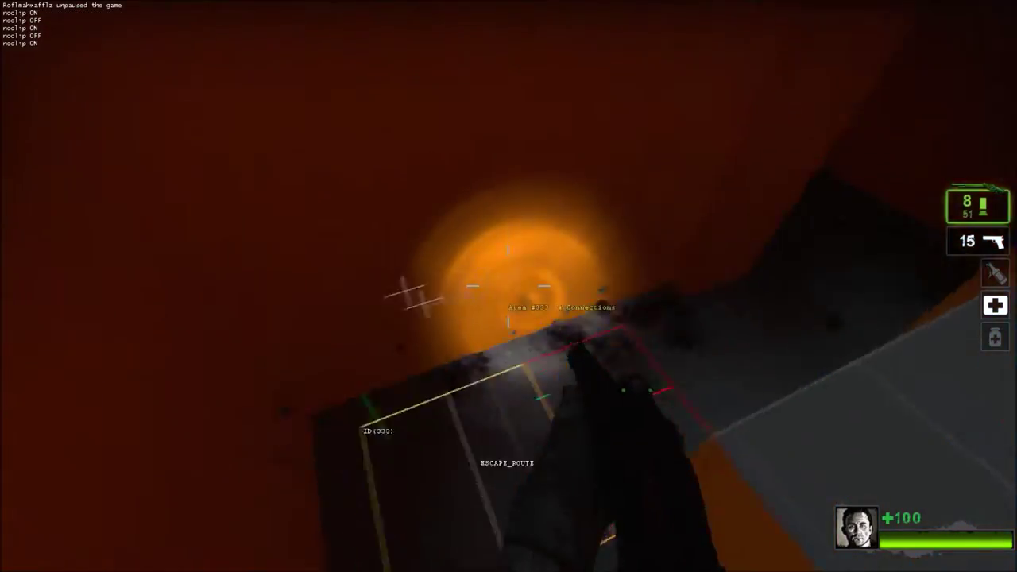
key(v)
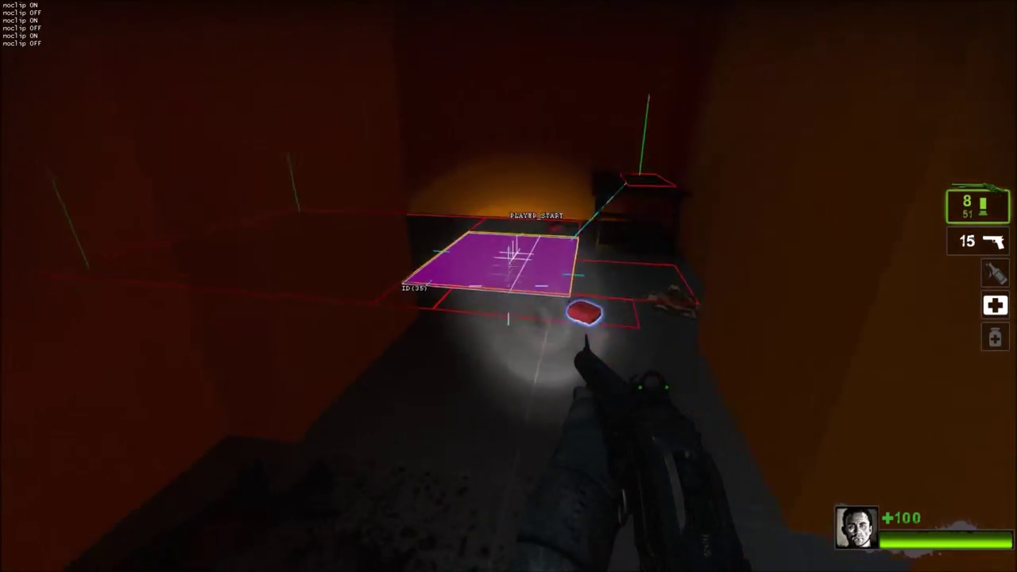
key(w)
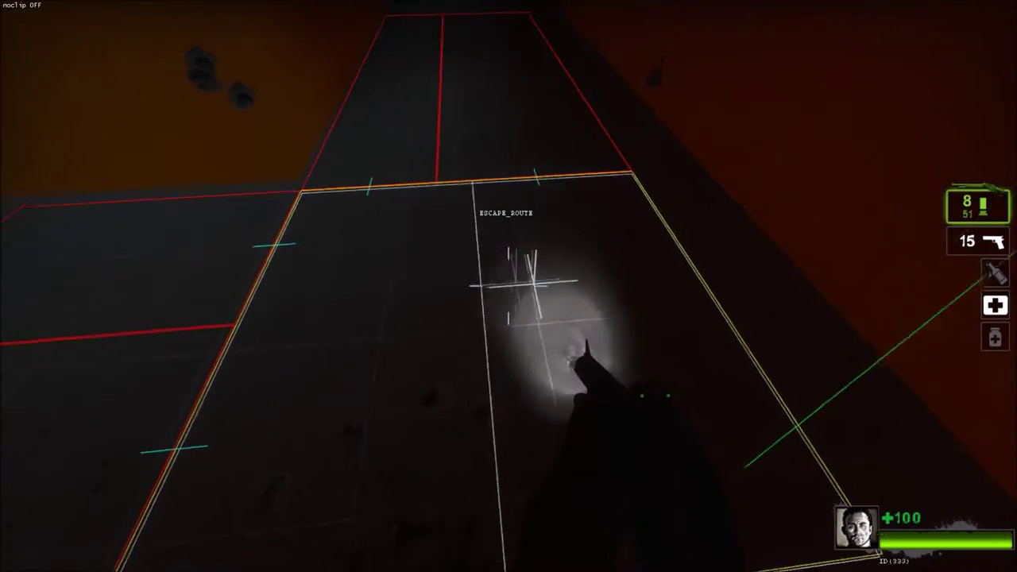
key(grave)
text(mark BATTLEFIELD)
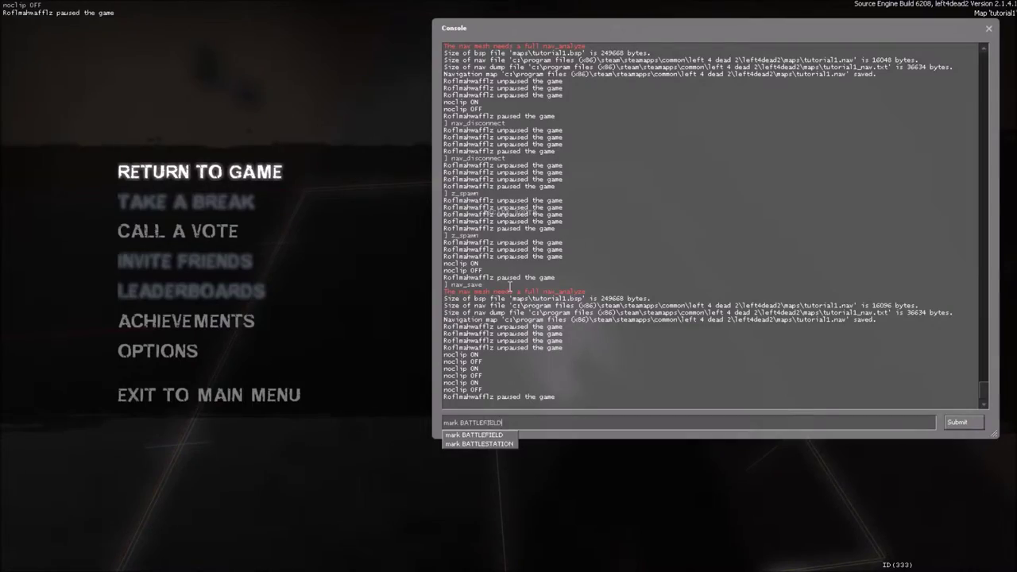
key(Down)
key(Return)
key(grave)
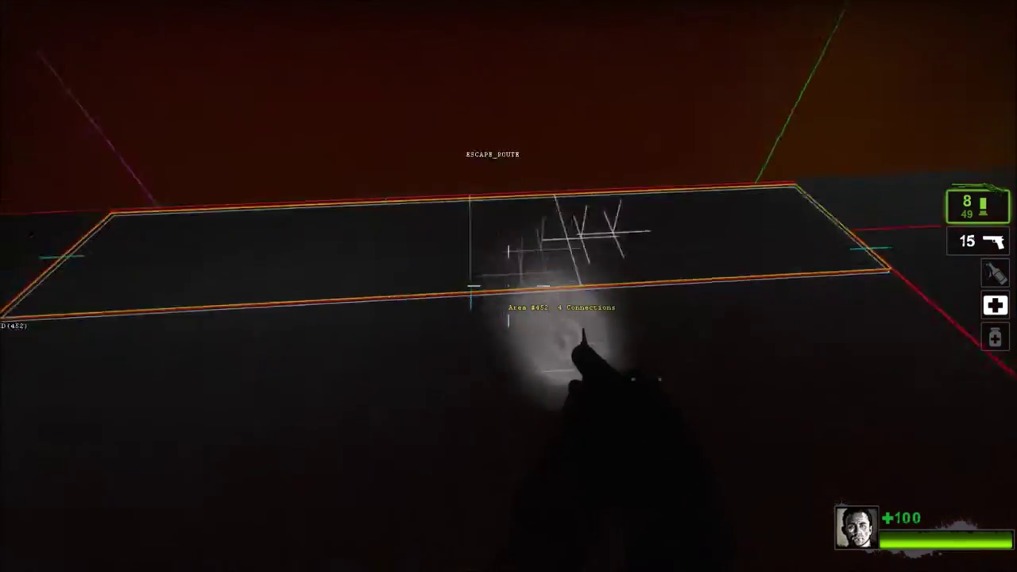
- Fly with noclip to the nav area with ID 337 and run mark OBSCURED twice
key(v)
key(w)
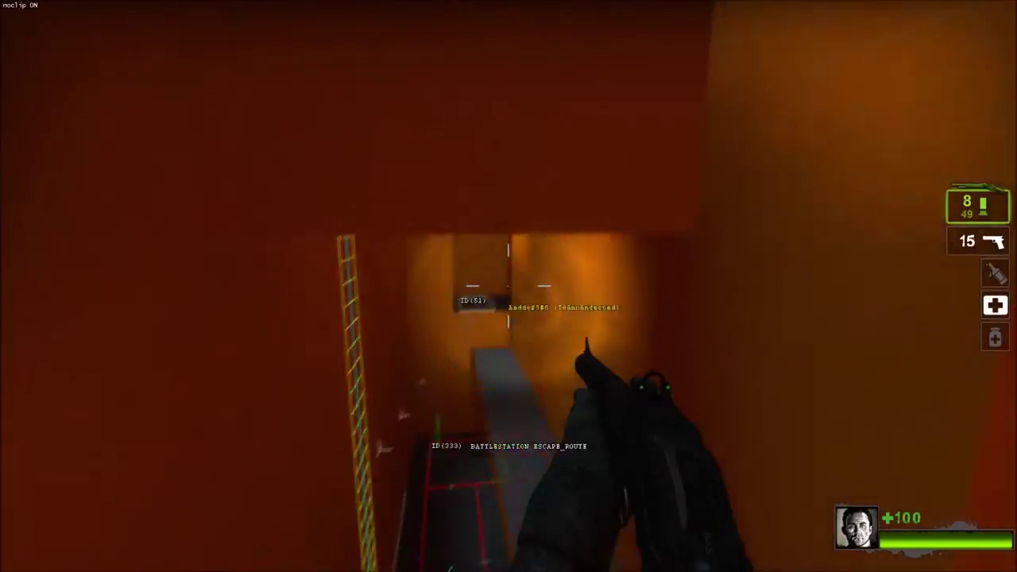
key(grave)
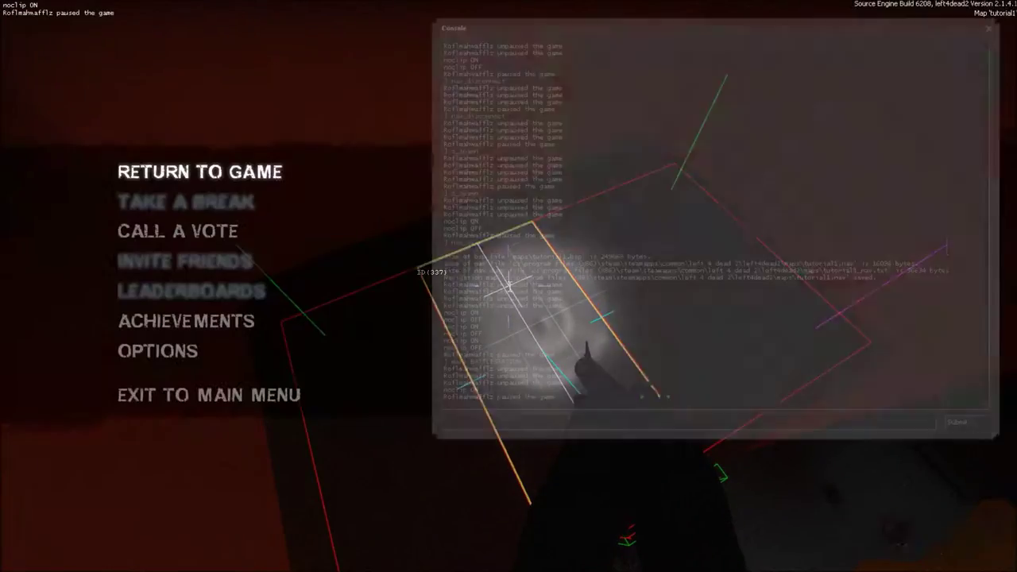
text(mark OBSCURED)
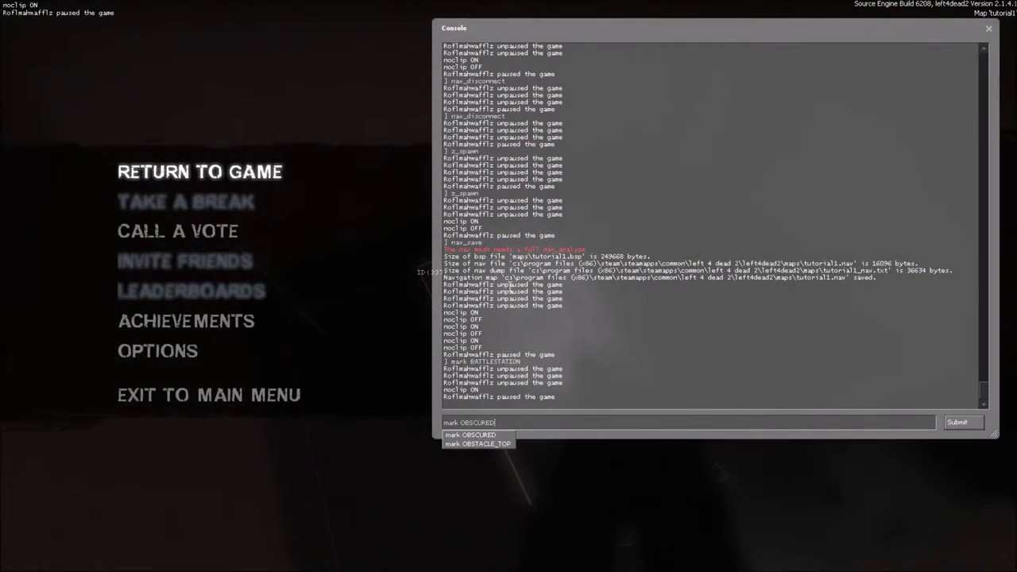
key(Return)
key(grave)
key(grave)
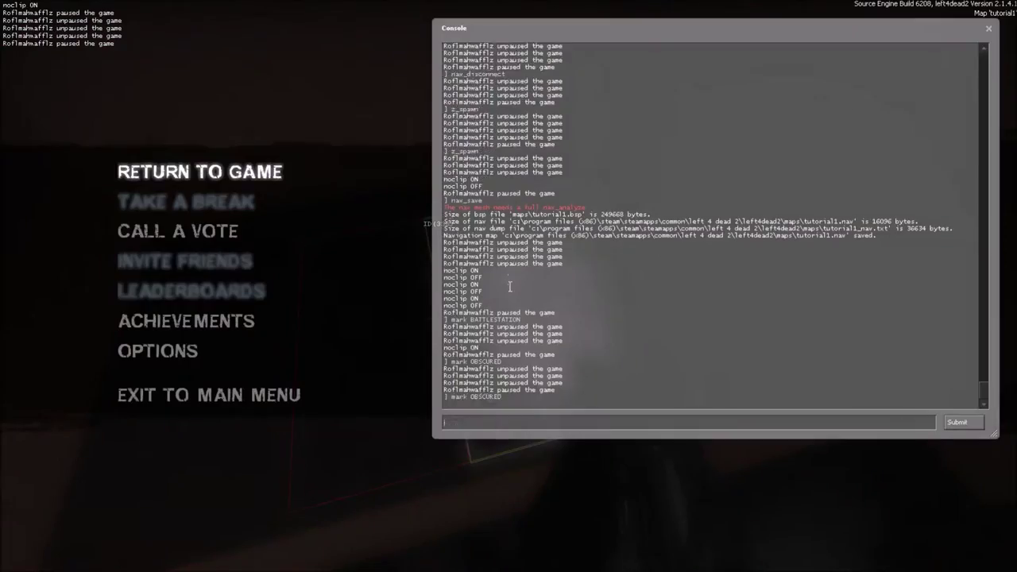
- Run mark OBSCURED on the floor area with ID 338 and look over the flagged area
key(grave)
key(grave)
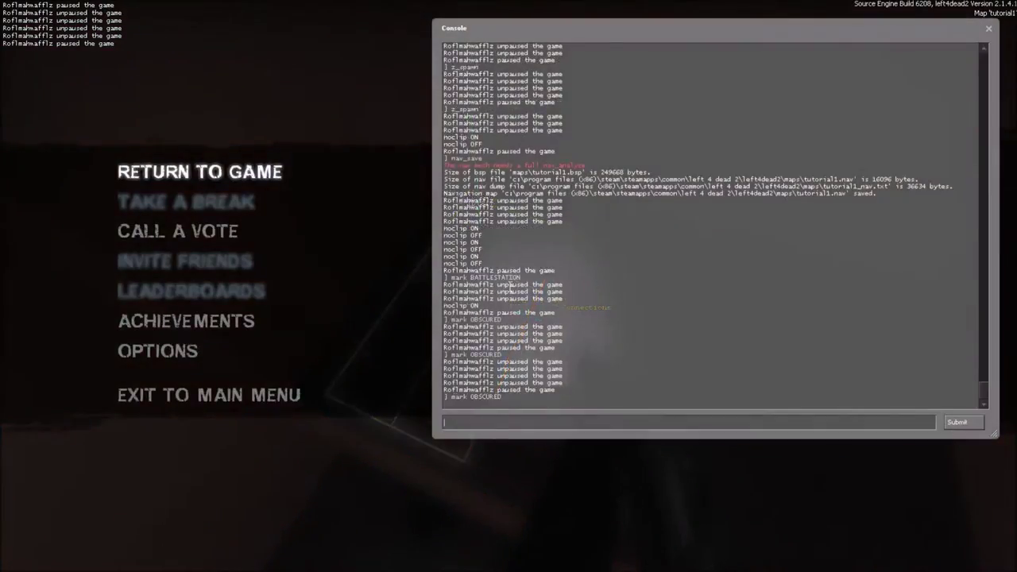
key(grave)
key(w)
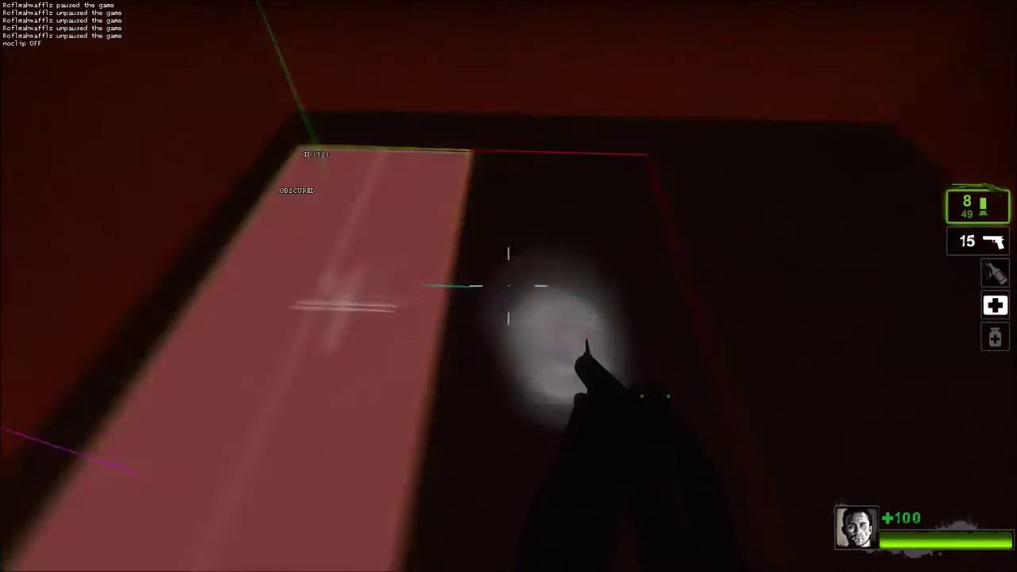
key(w)
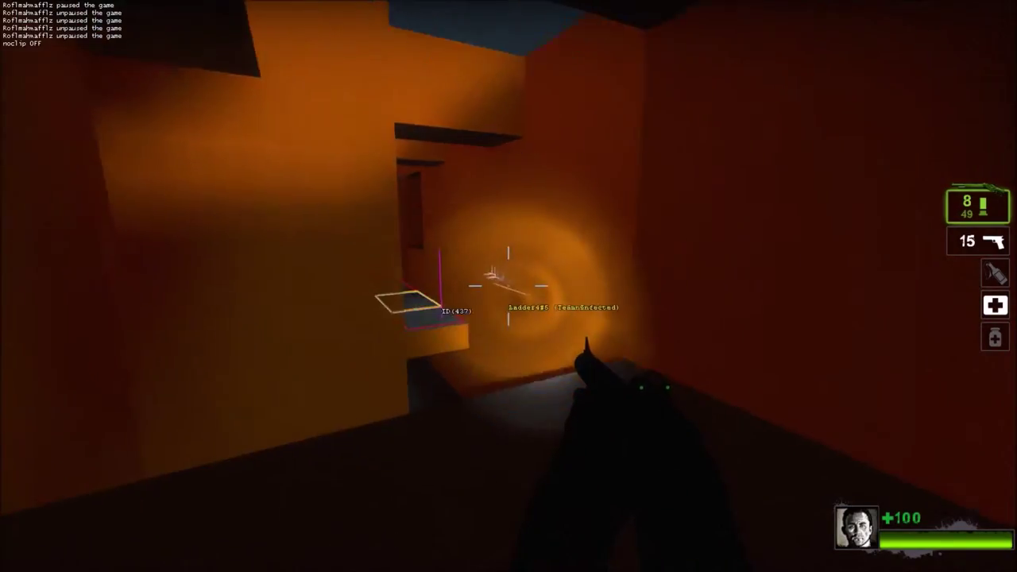
key(w)
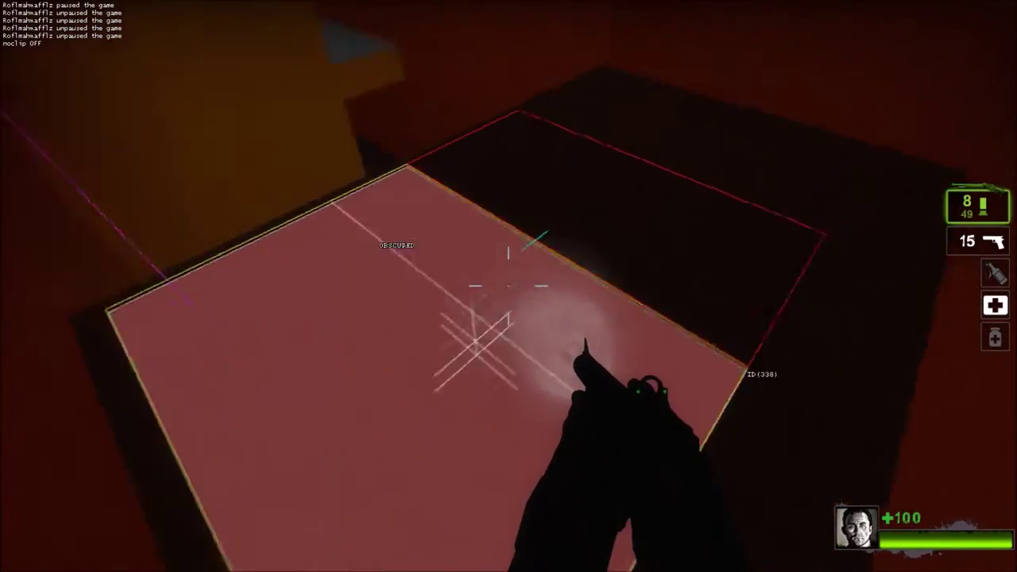
- Fly with noclip to the upper outdoor surface and flag the areas with IDs 4 and 7 using mark OBSCURED
key(w)
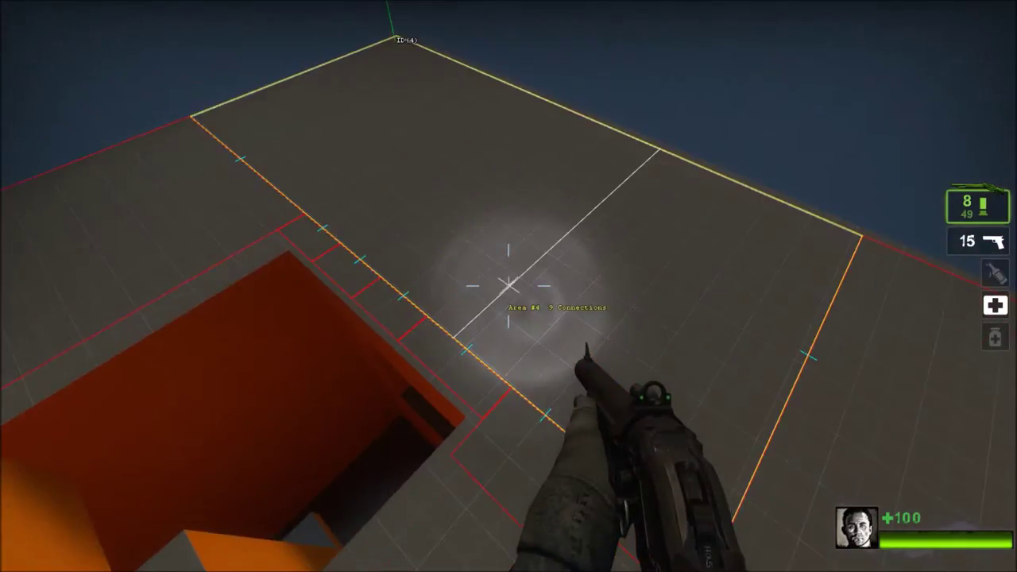
key(v)
key(grave)
key(Up)
key(Return)
key(grave)
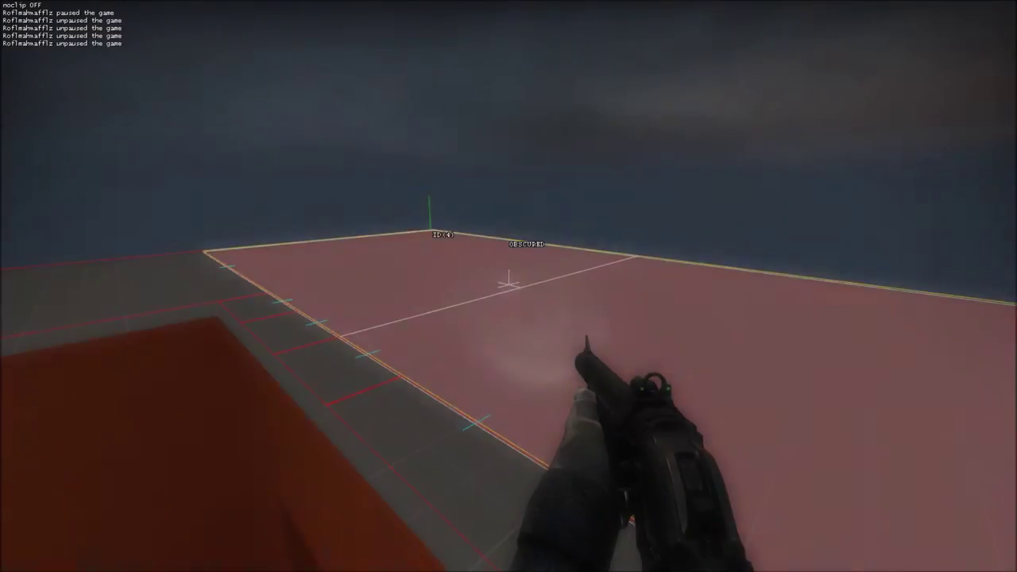
key(grave)
key(grave)
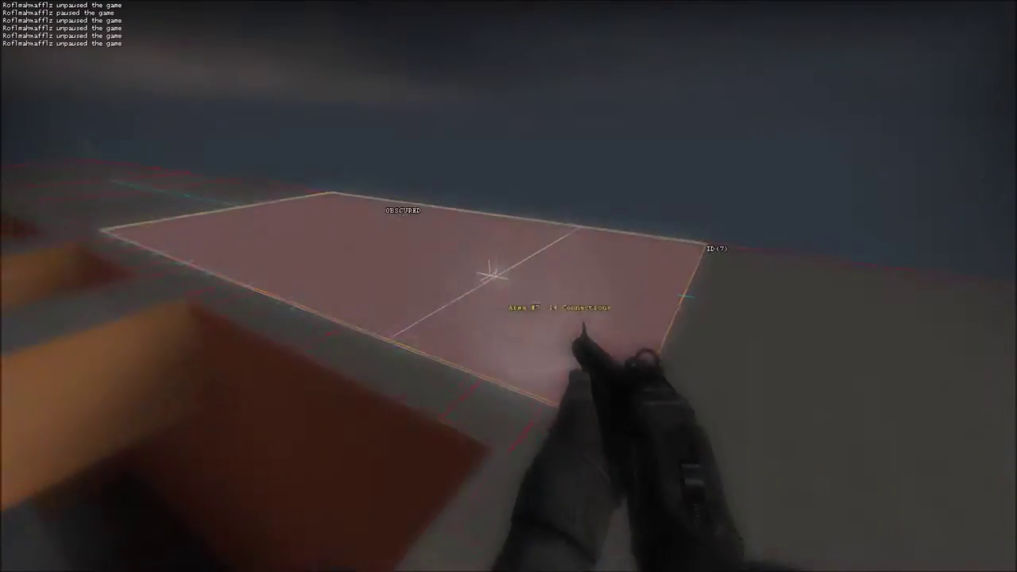
- Return to the orange corridor with noclip and examine the BATTLESTATION, ESCAPE_ROUTE and OBSCURED areas around the ladder
key(w)
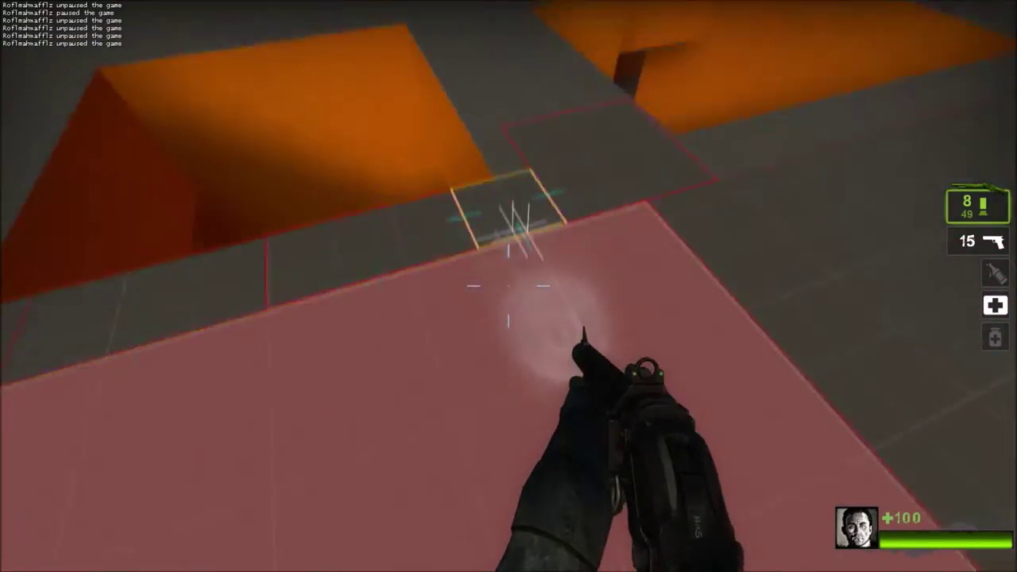
click(509, 286)
right_click(509, 286)
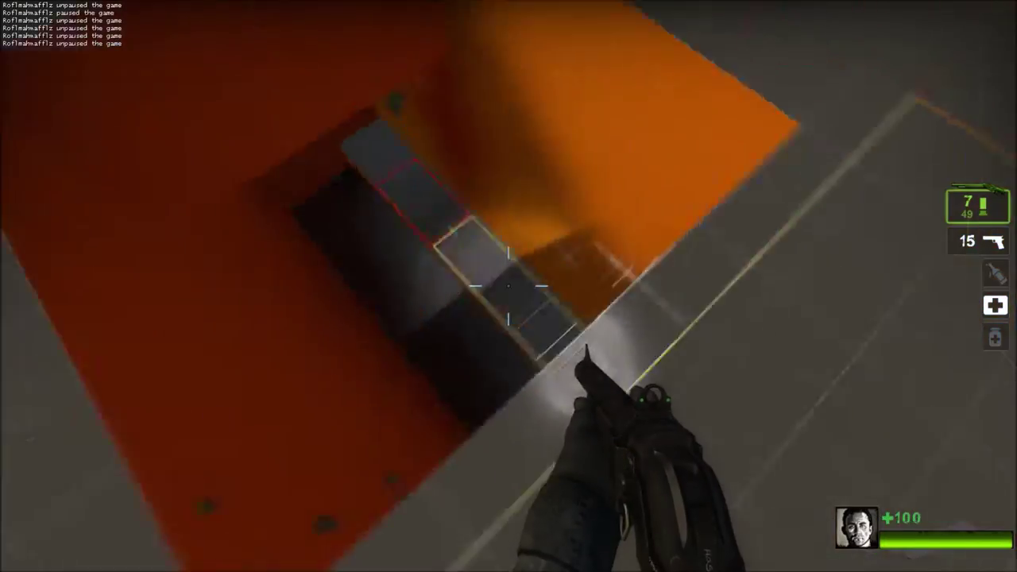
key(v)
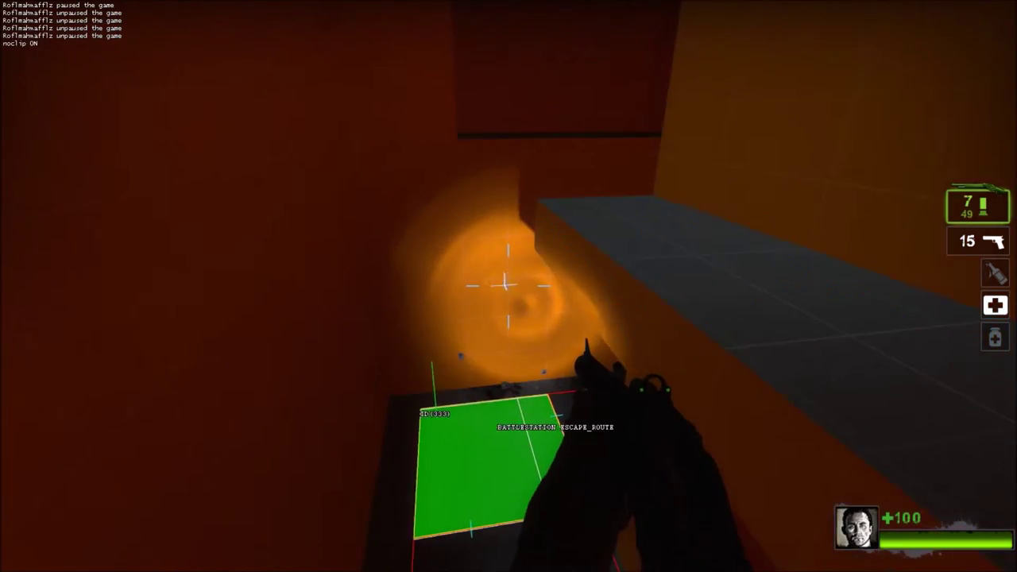
key(v)
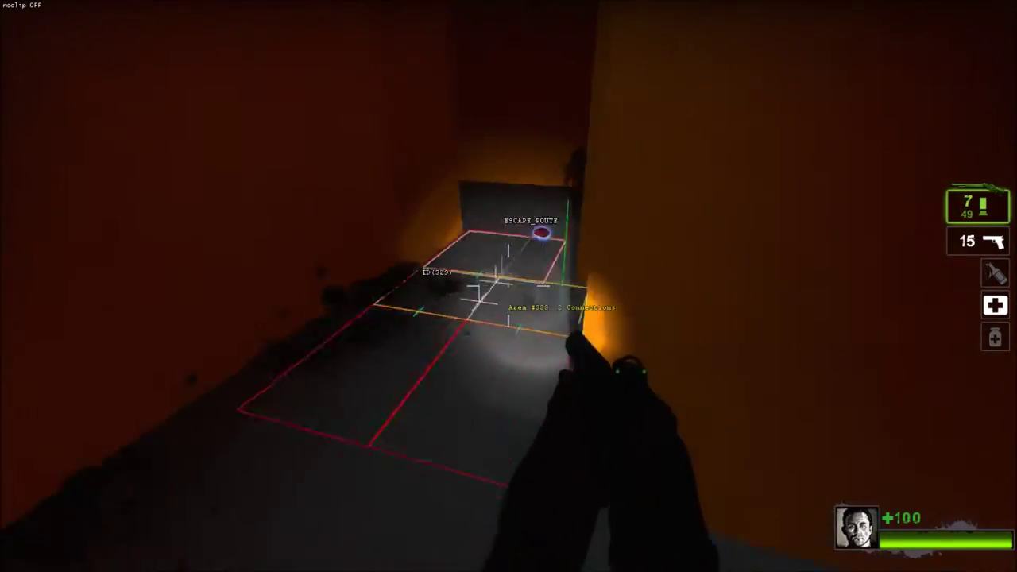
key(e)
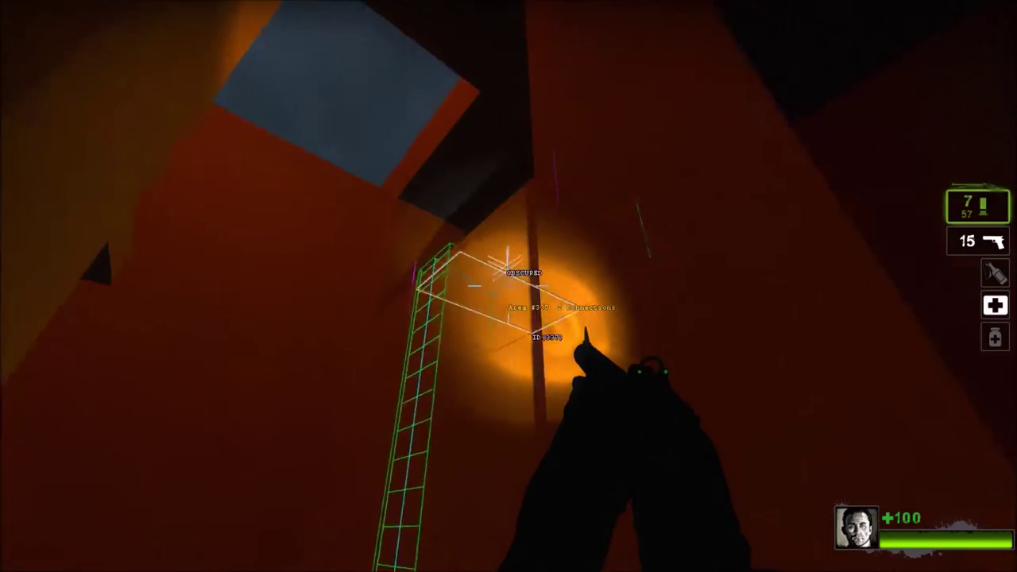
click(509, 286)
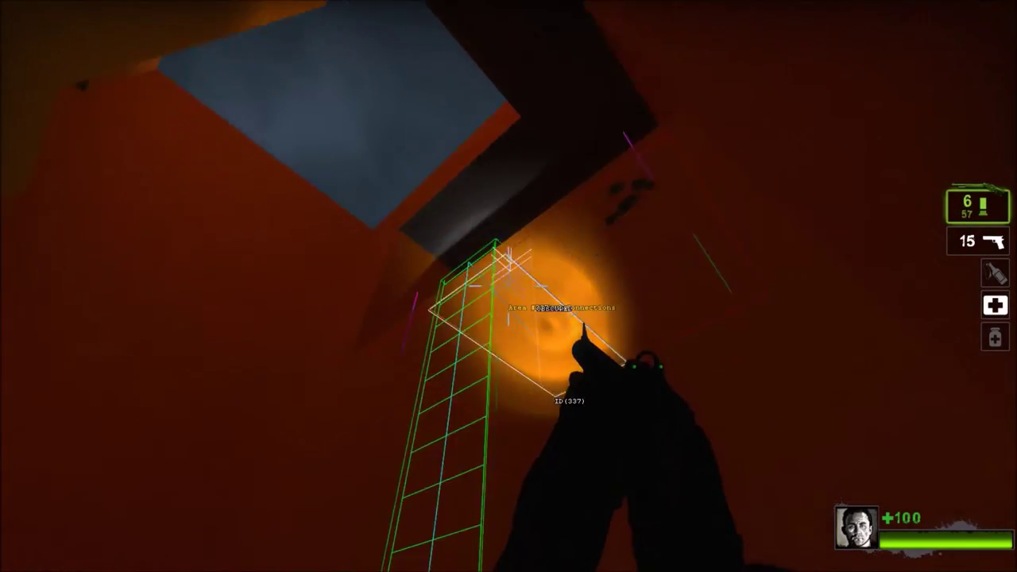
- Fly past the upper ledges with noclip, return to the ladder's base and flag the area with ID 335 using mark EMPTY
key(v)
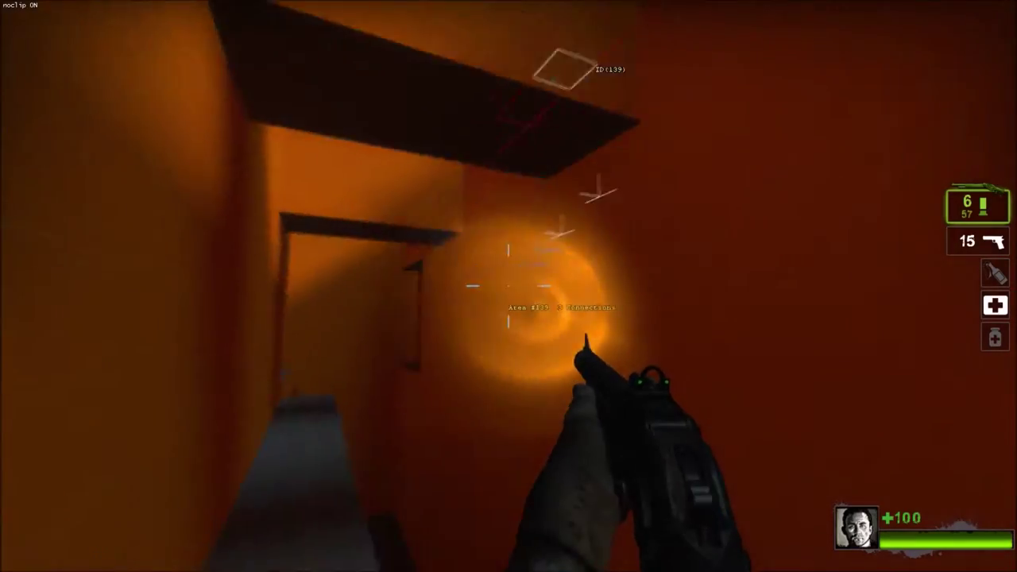
key(w)
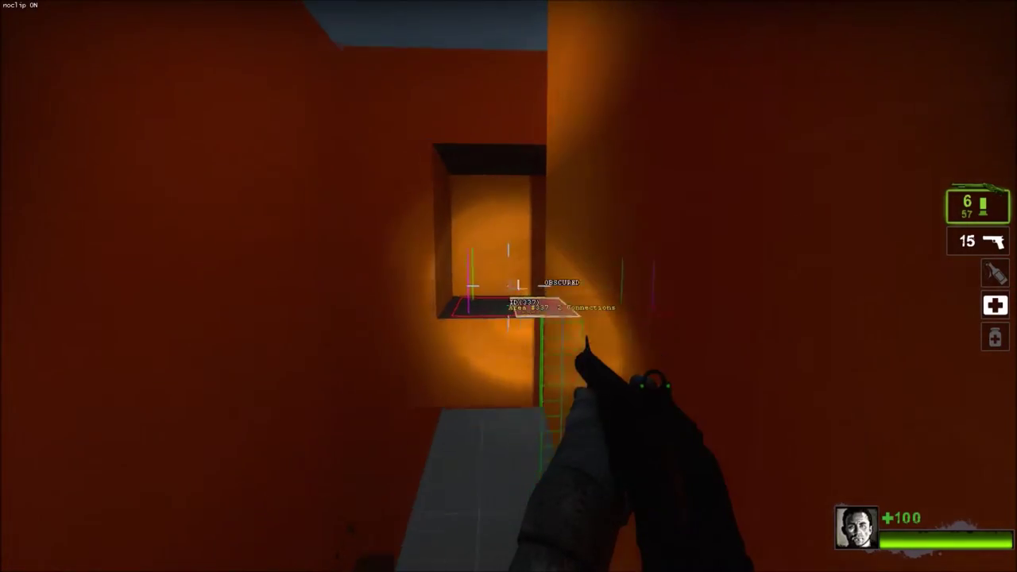
key(w)
key(v)
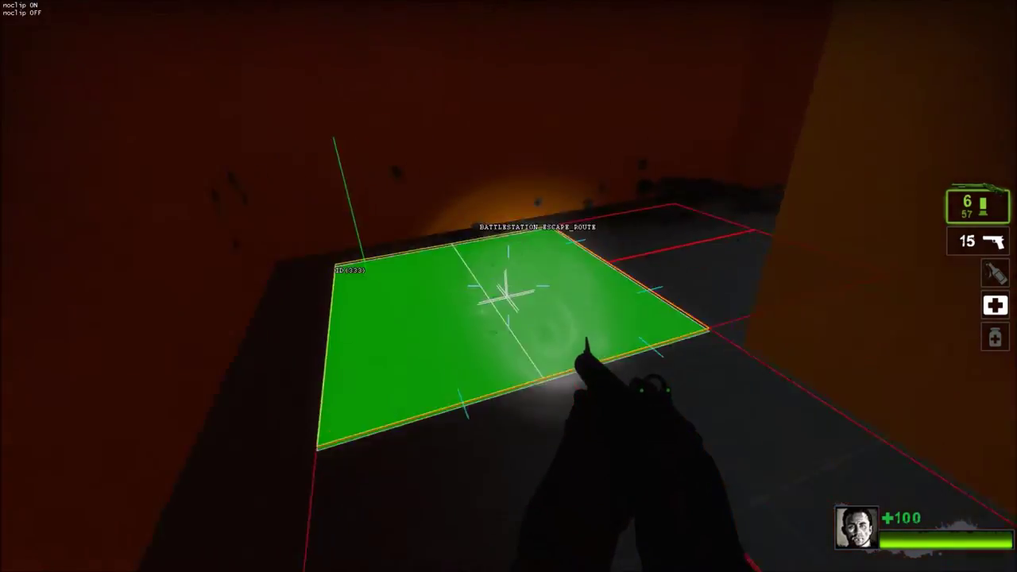
key(grave)
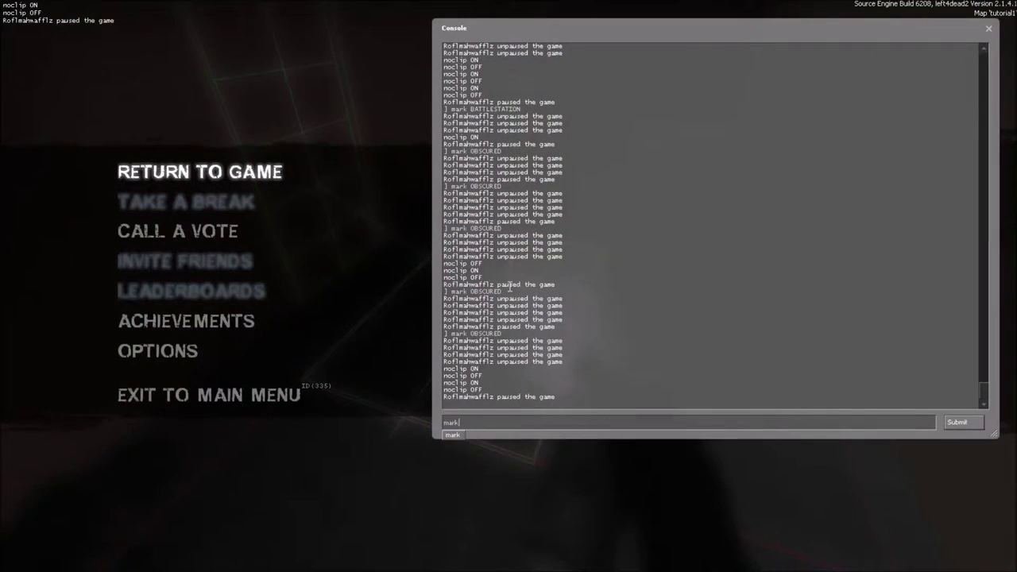
key(Return)
key(grave)
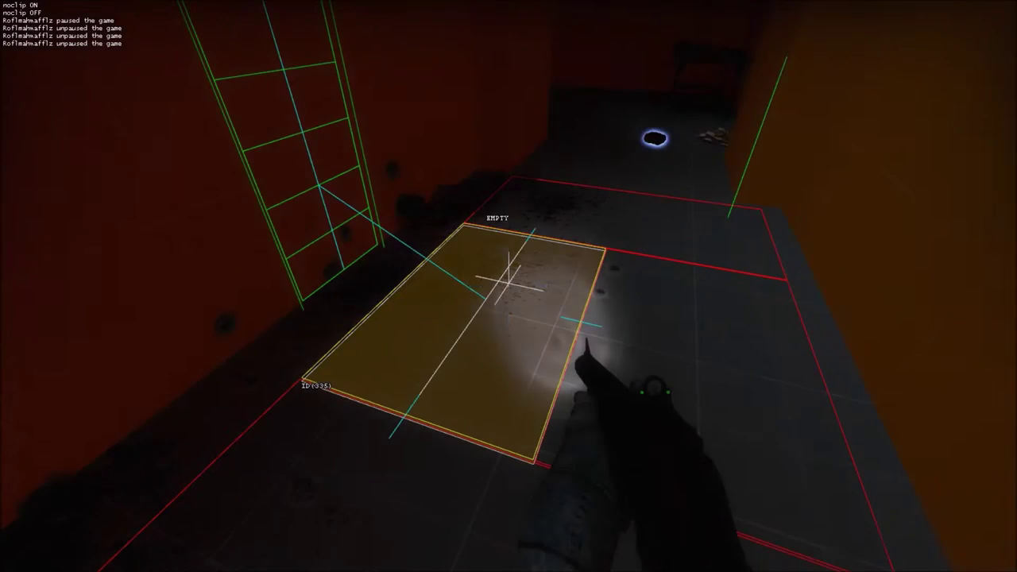
key(w)
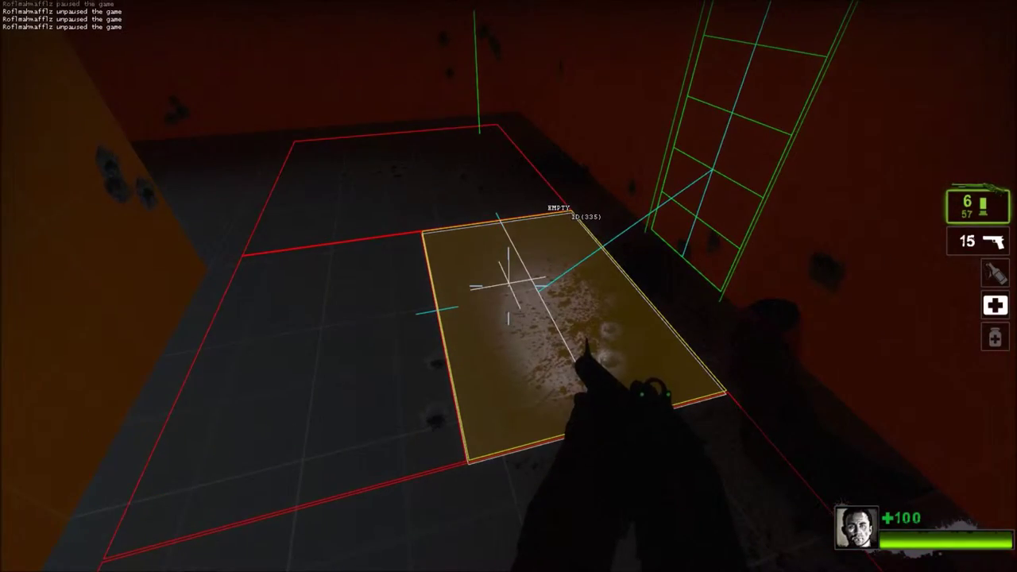
- Add the NO_MOBS attribute to the EMPTY area with ID 335 using mark NO_MOBS
key(grave)
text(mark NO_MOBS)
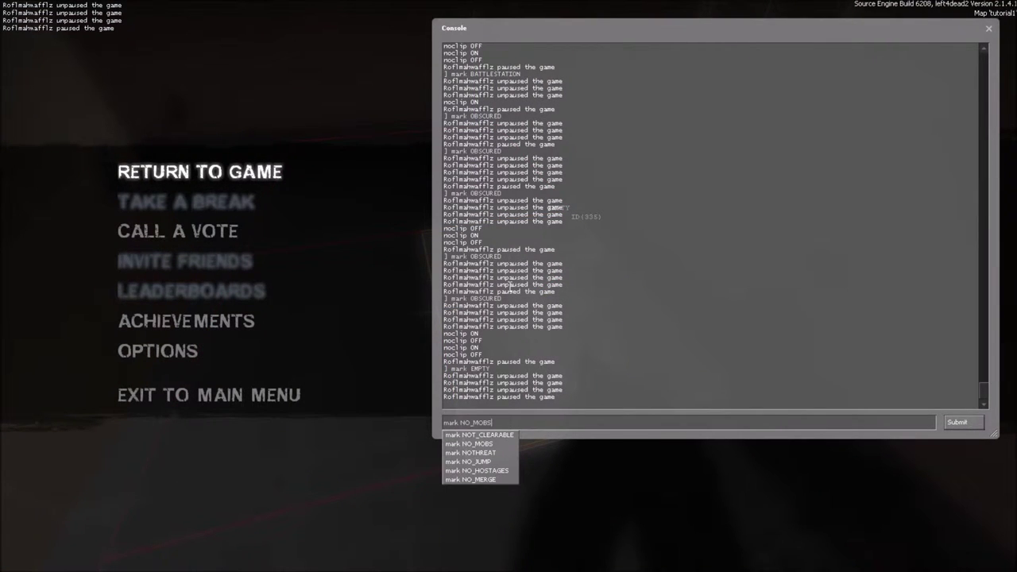
key(Return)
key(Escape)
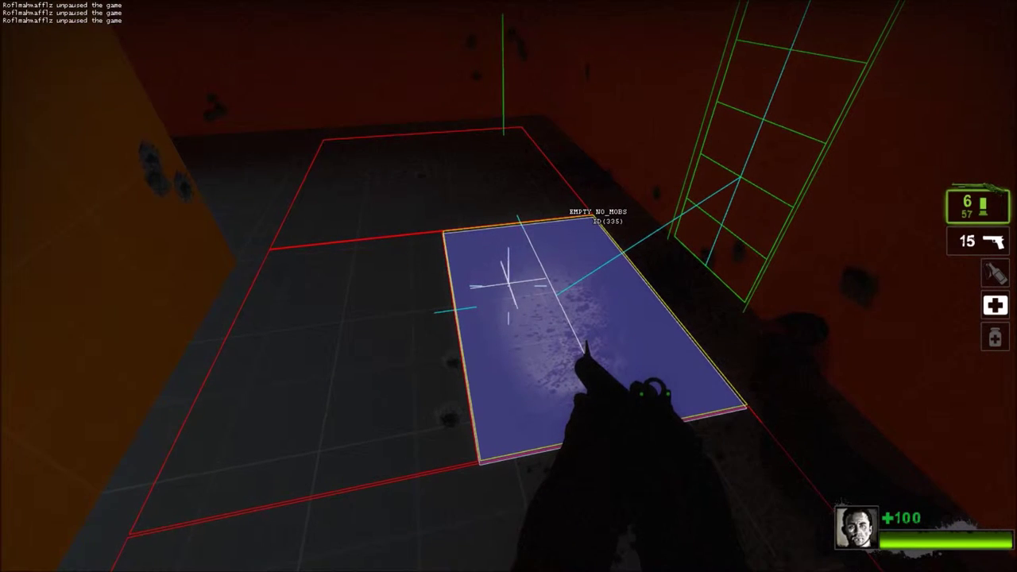
key(grave)
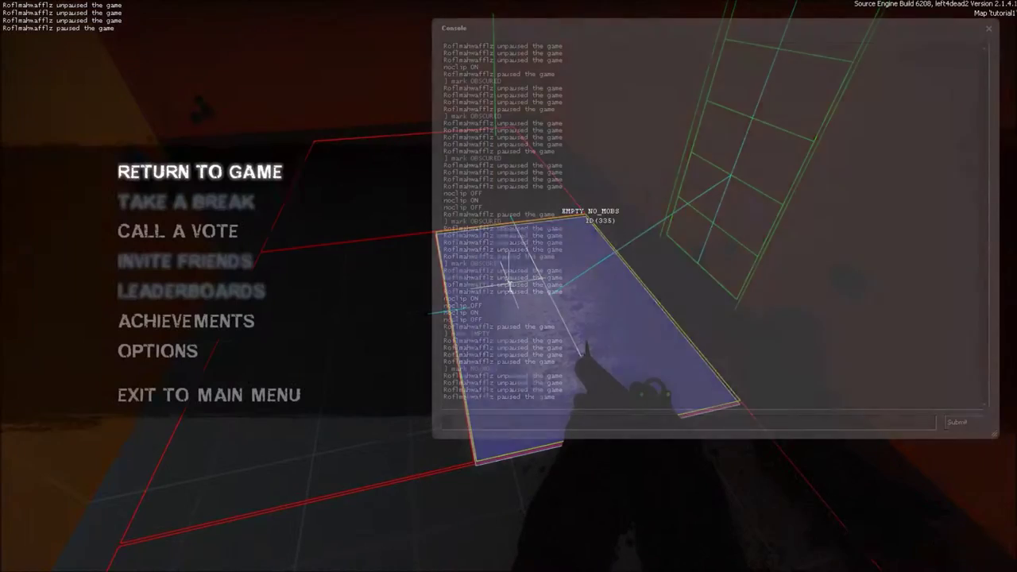
key(Escape)
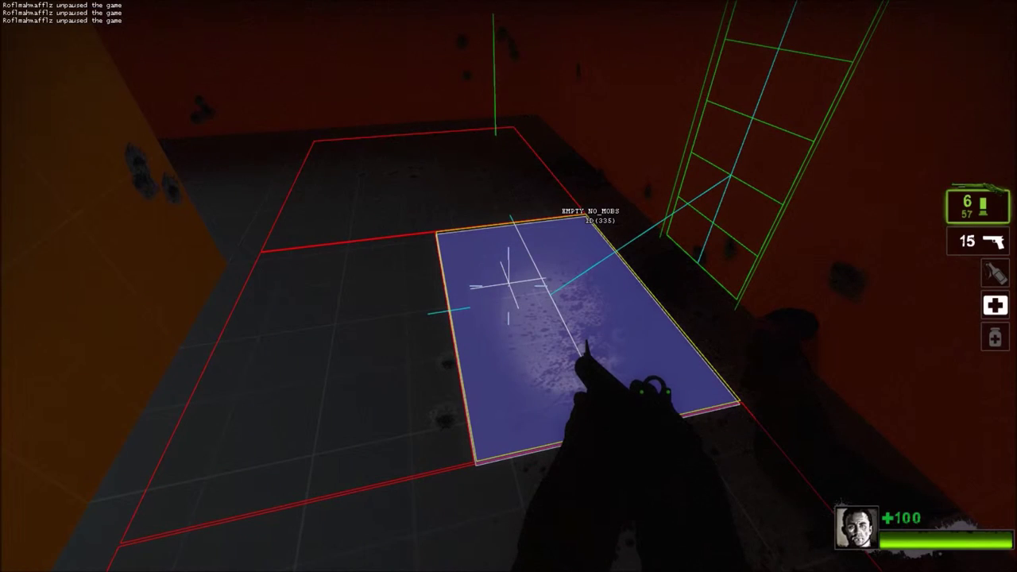
- Add the NOTHREAT attribute to the area with ID 335 using mark NOTHREAT
key(grave)
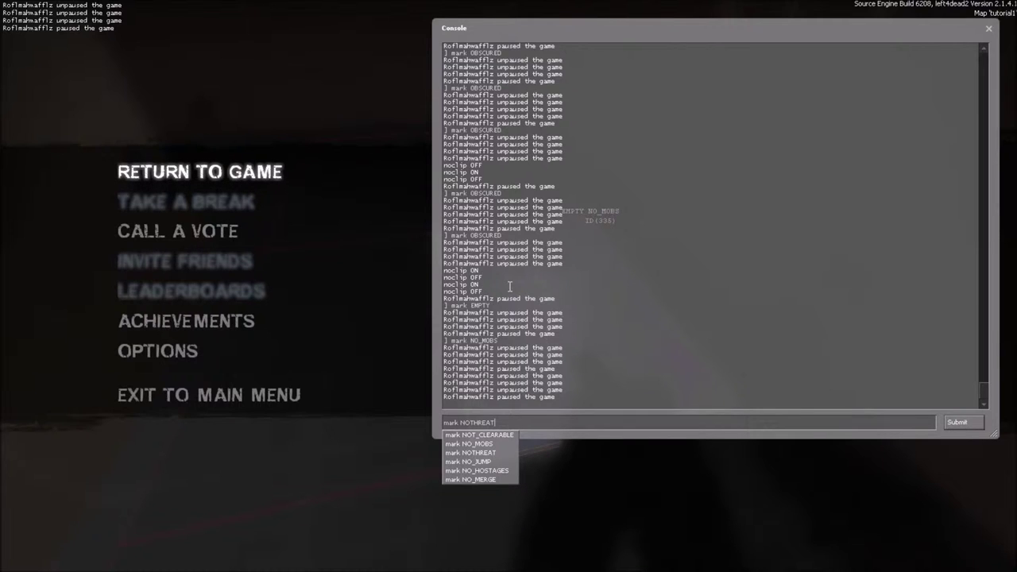
text(mark NOTHREAT)
key(Return)
key(Escape)
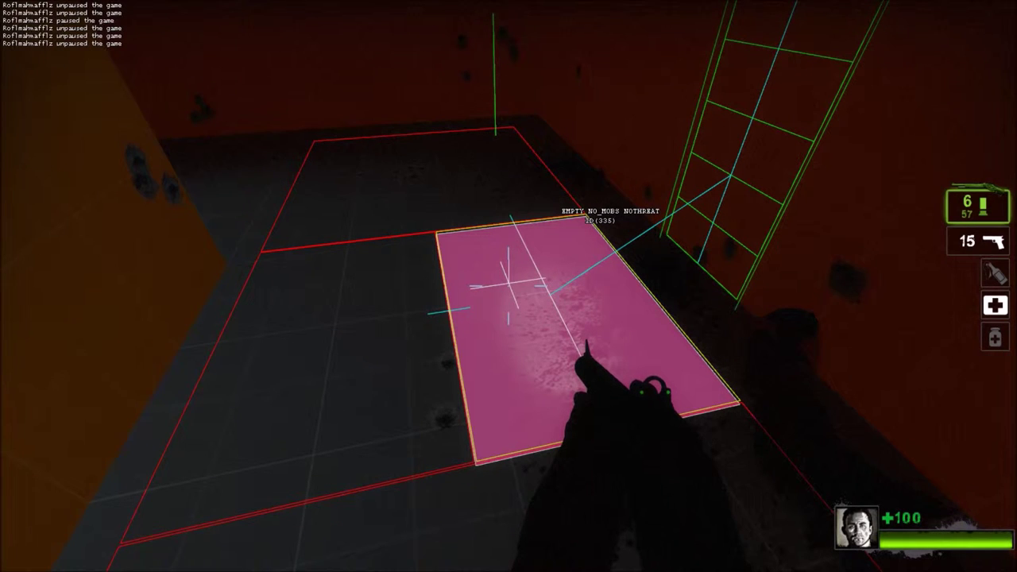
click(509, 286)
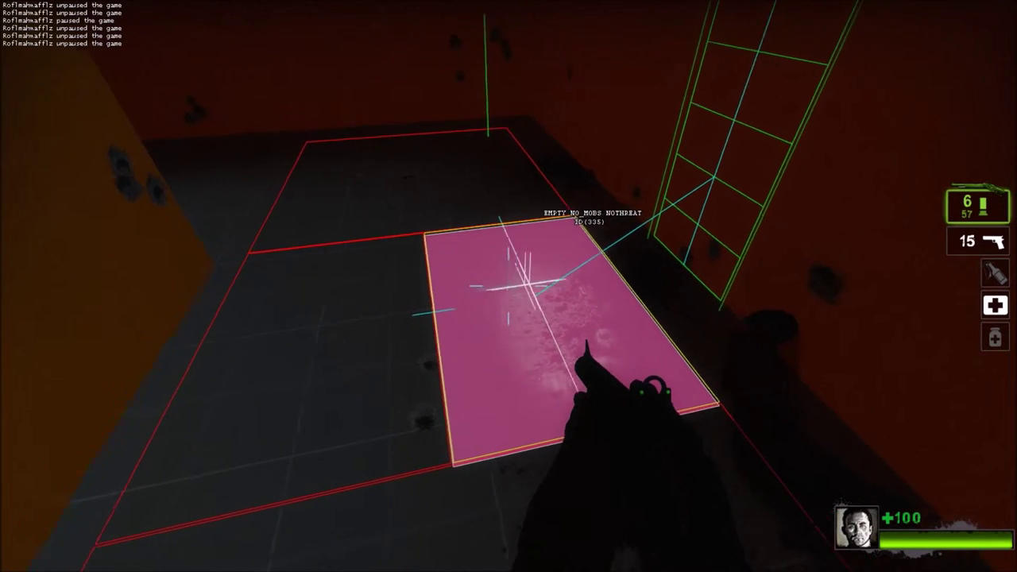
- Run mark AVOID on the area with ID 335 and on the neighbouring ESCAPE_ROUTE area with ID 336
key(grave)
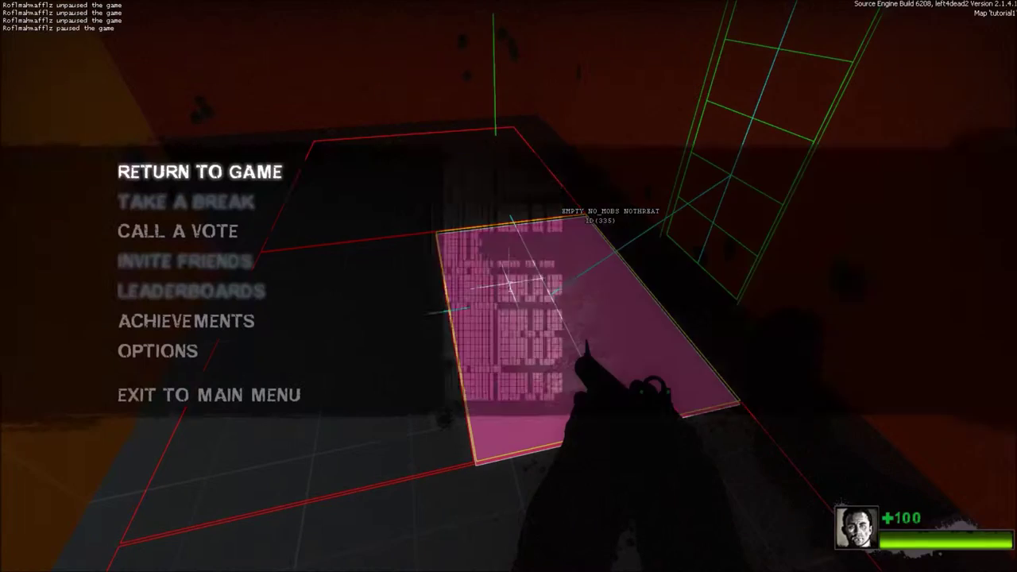
text(mark AVOID)
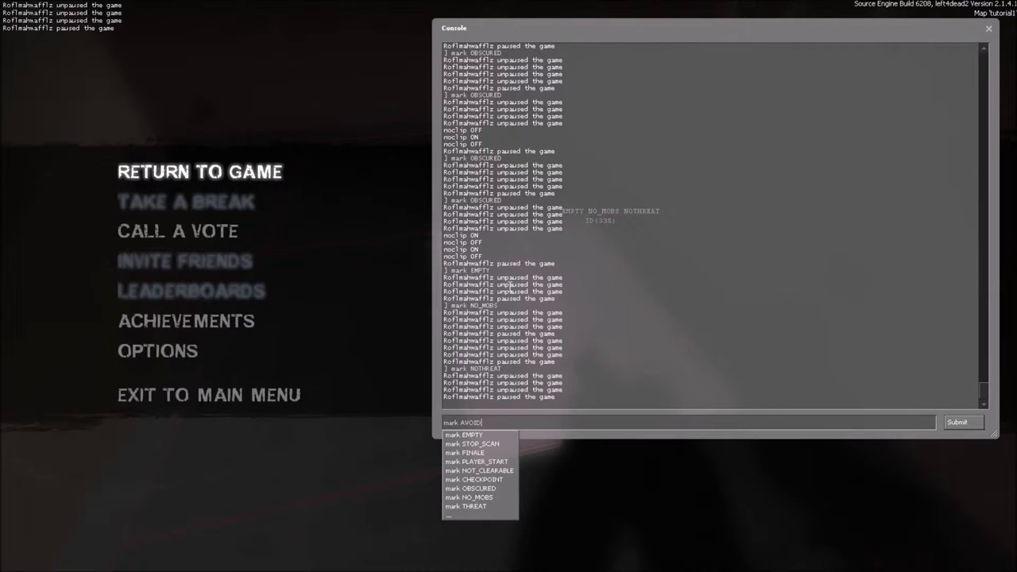
key(Escape)
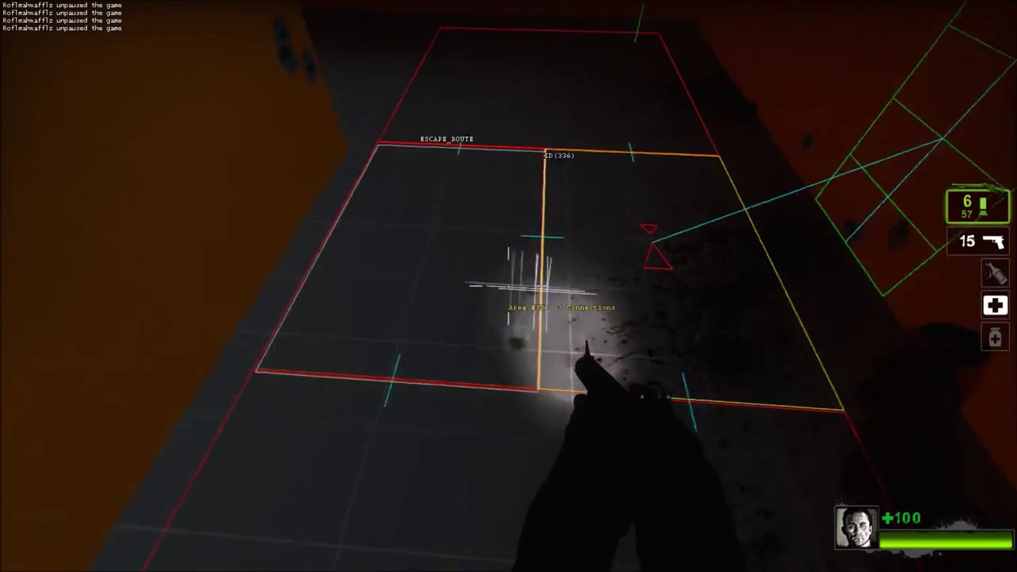
key(grave)
key(Return)
key(grave)
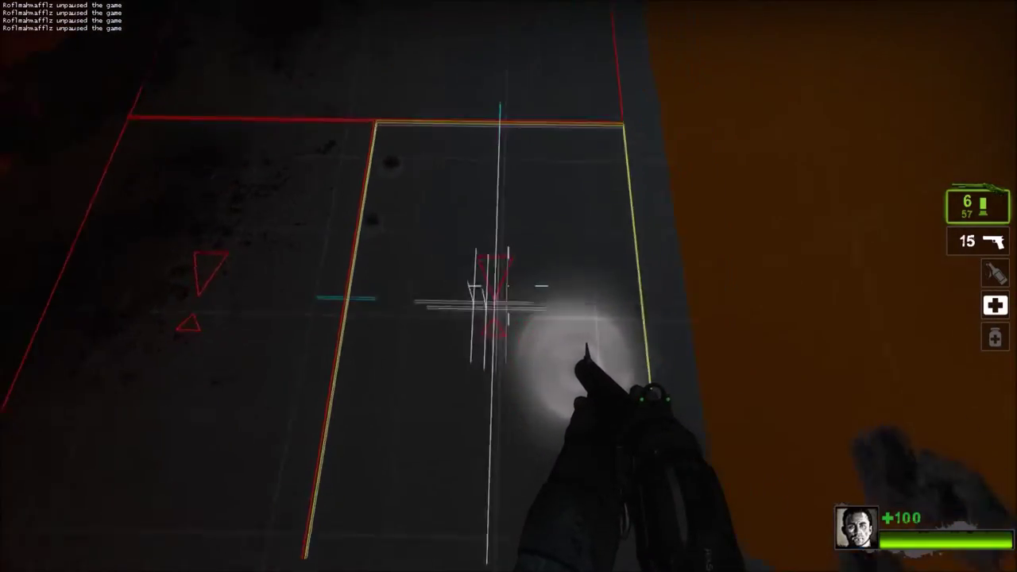
- Remove the AVOID attribute from the areas with IDs 336 and 335 by running mark AVOID on each again
key(grave)
key(Up)
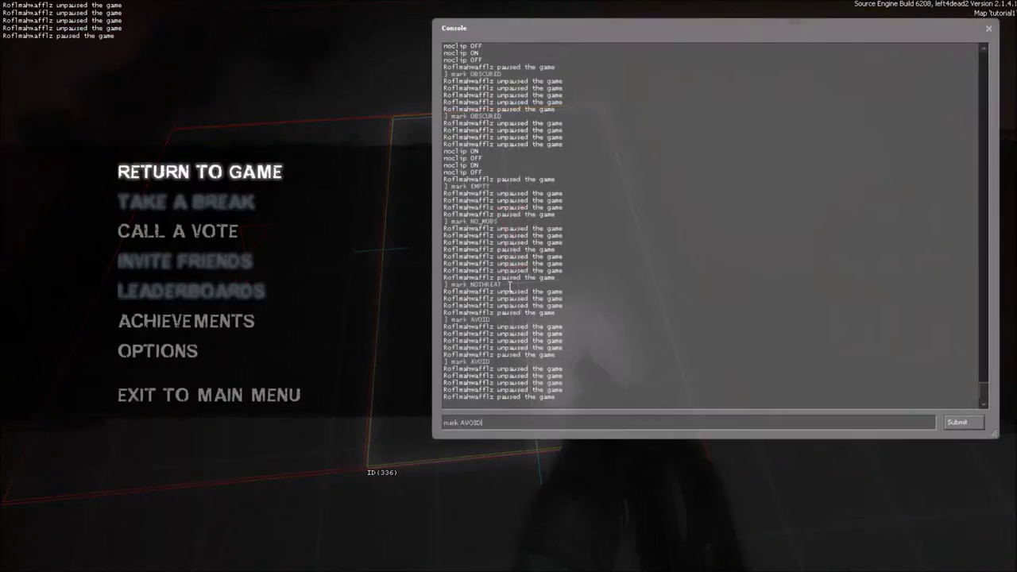
key(Return)
key(grave)
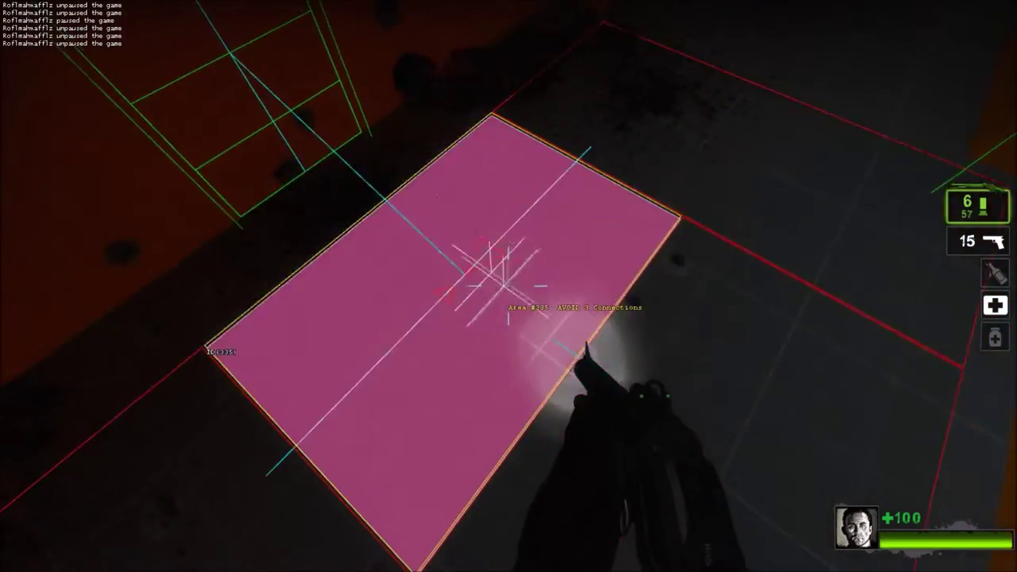
key(grave)
key(grave)
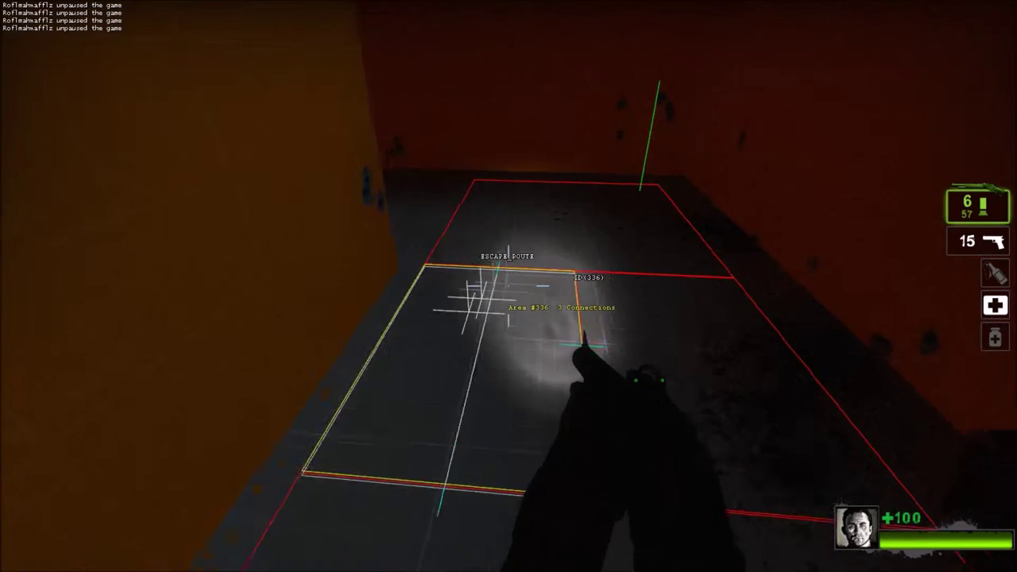
- Flag the BATTLESTATION ESCAPE_ROUTE area with ID 333 using mark PRECISE
key(grave)
text(mark PRECISE)
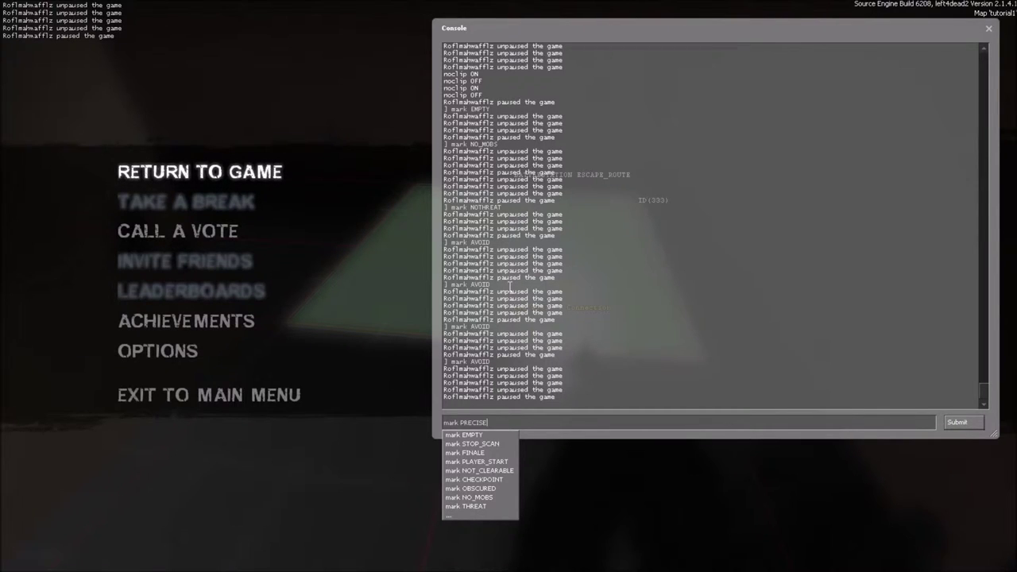
key(Return)
key(grave)
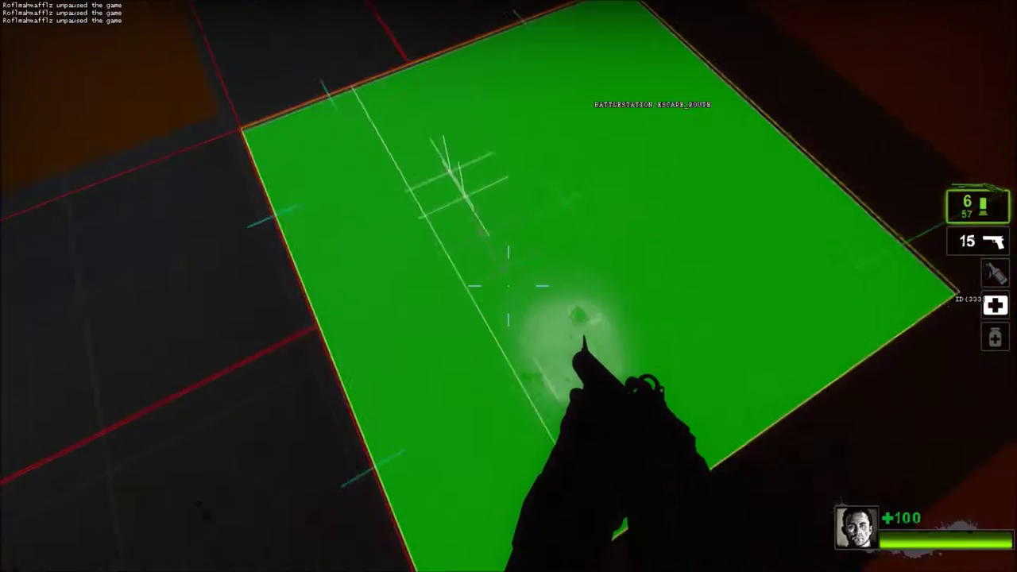
- Flag the neighbouring areas with IDs 453 and 454 using mark PRECISE on each
key(grave)
key(grave)
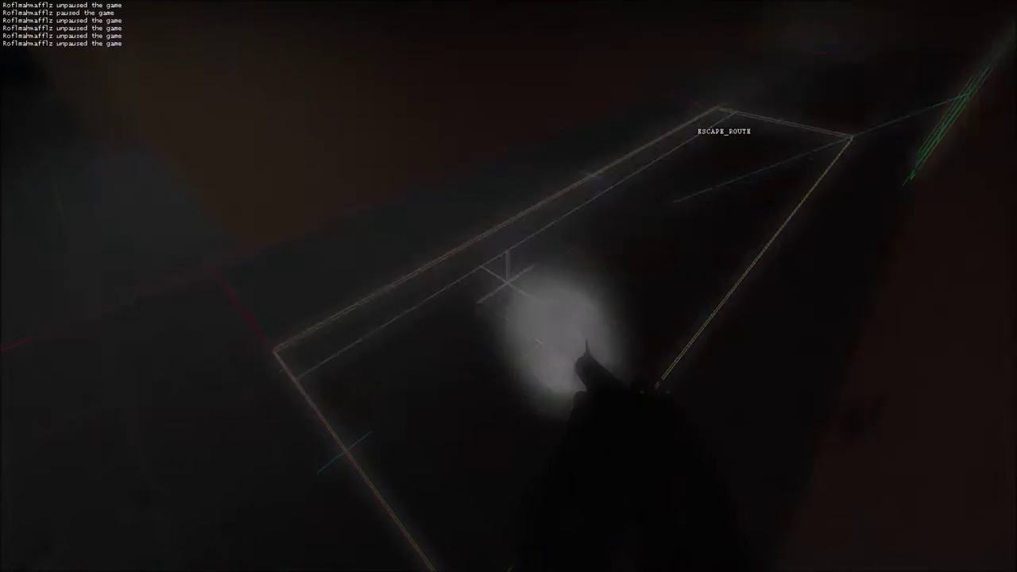
key(grave)
key(Escape)
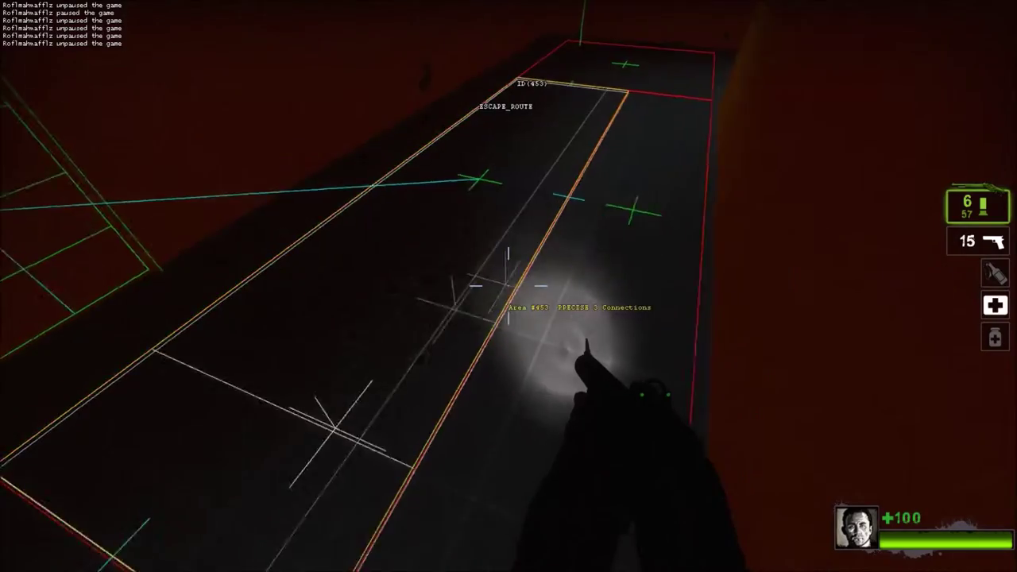
- Flag the ESCAPE_ROUTE area with ID 196 at the end of the corridor using mark RESCUE_CLOSET
key(w)
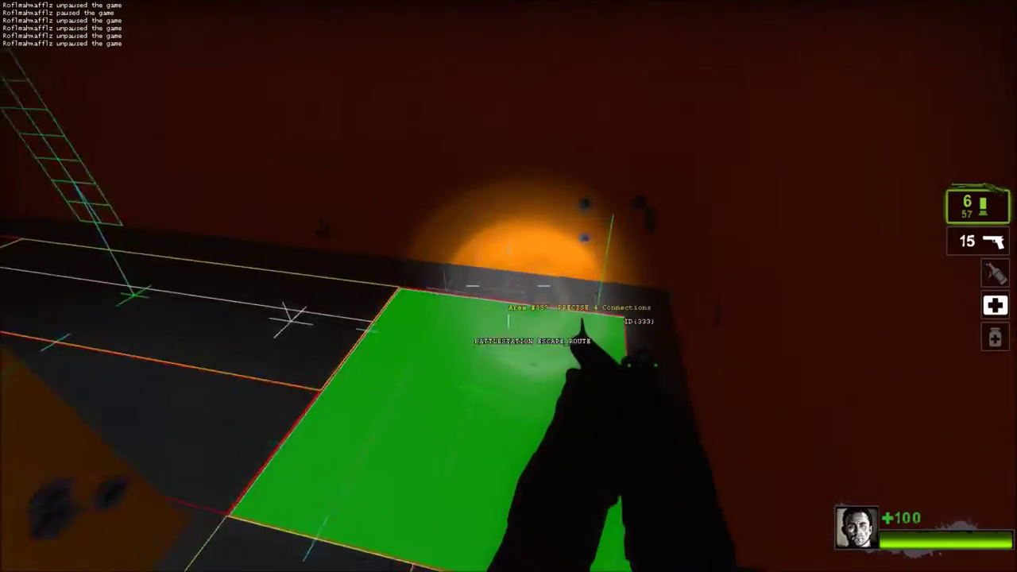
key(d)
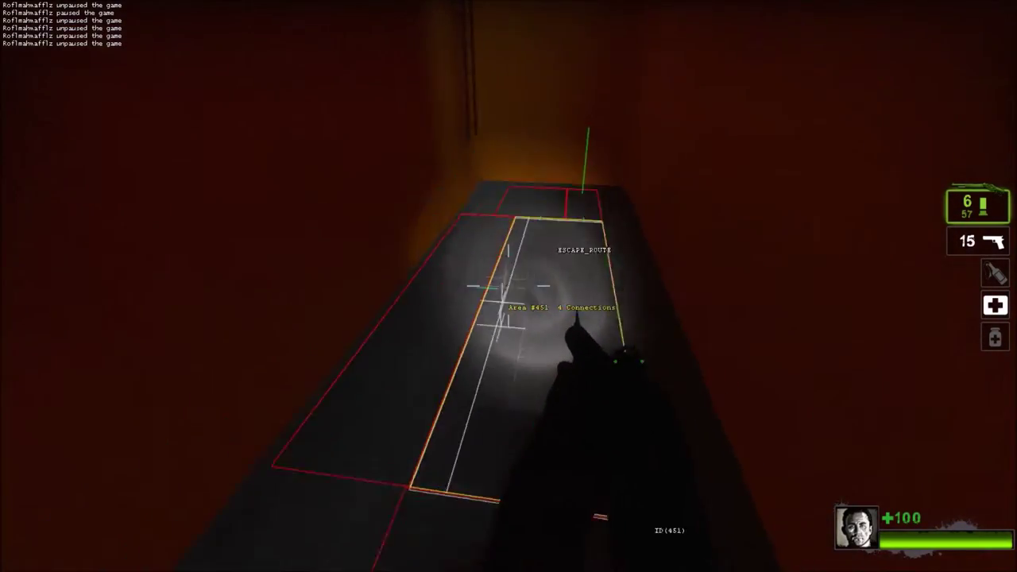
key(w)
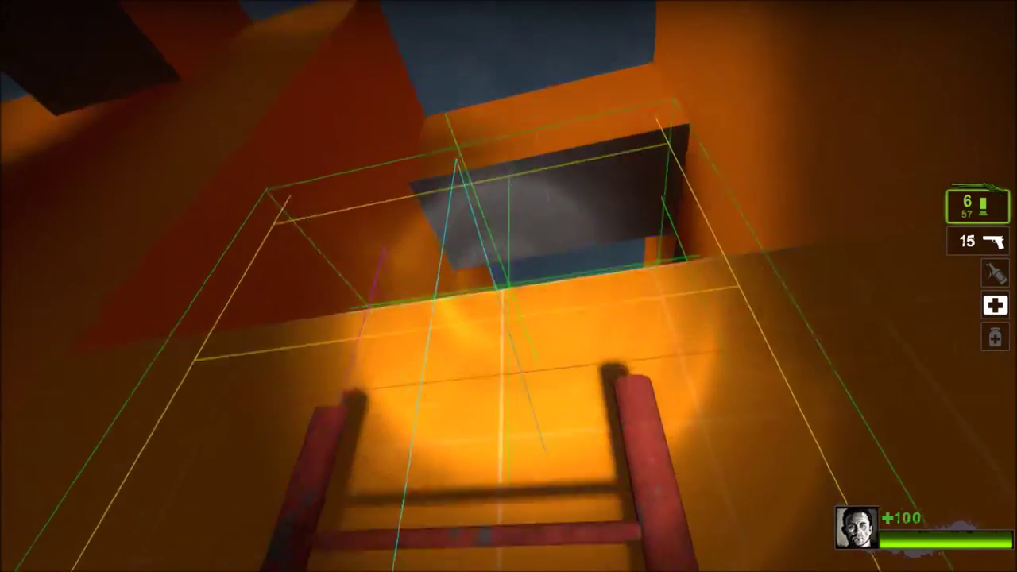
key(w)
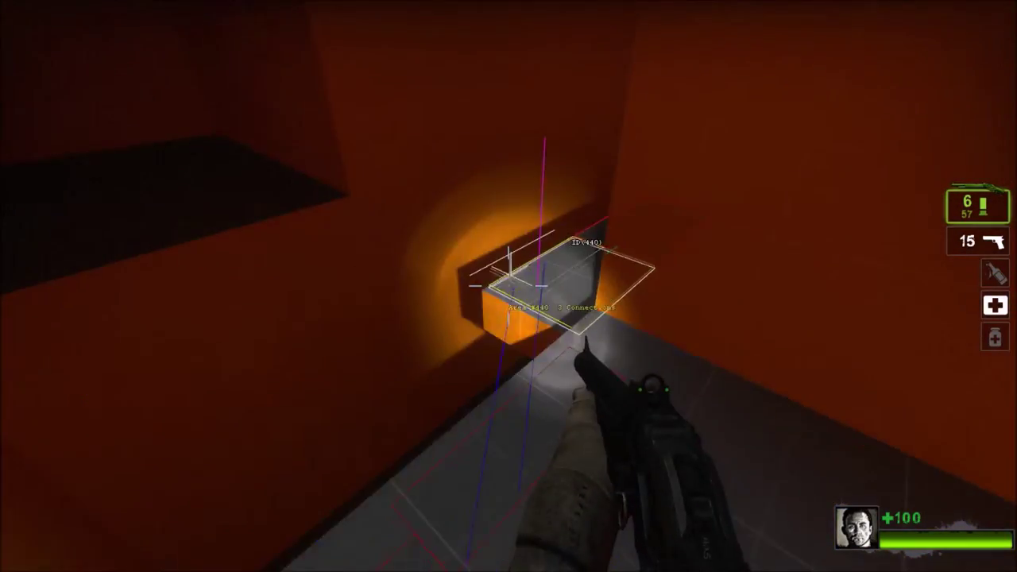
key(w)
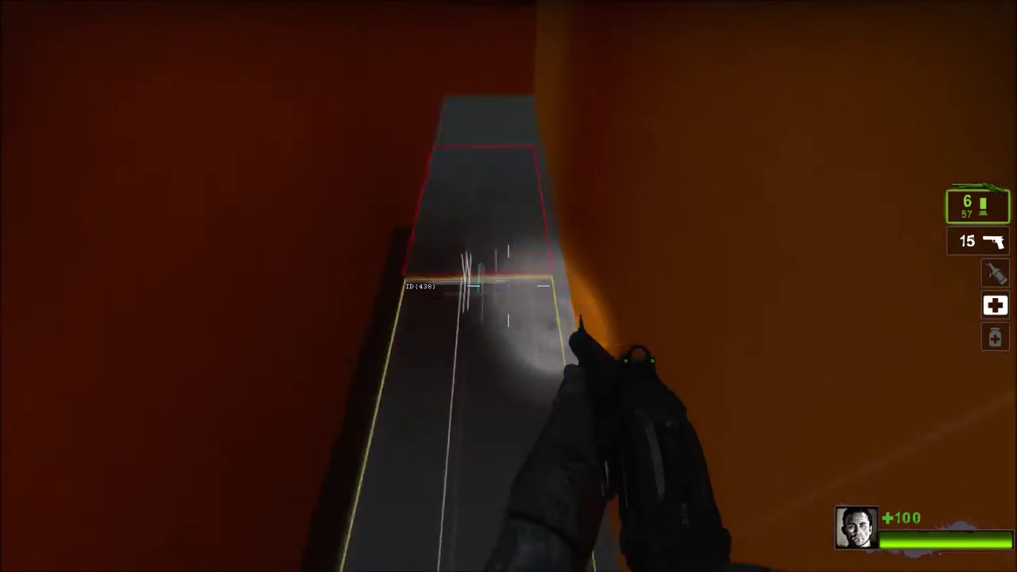
key(w)
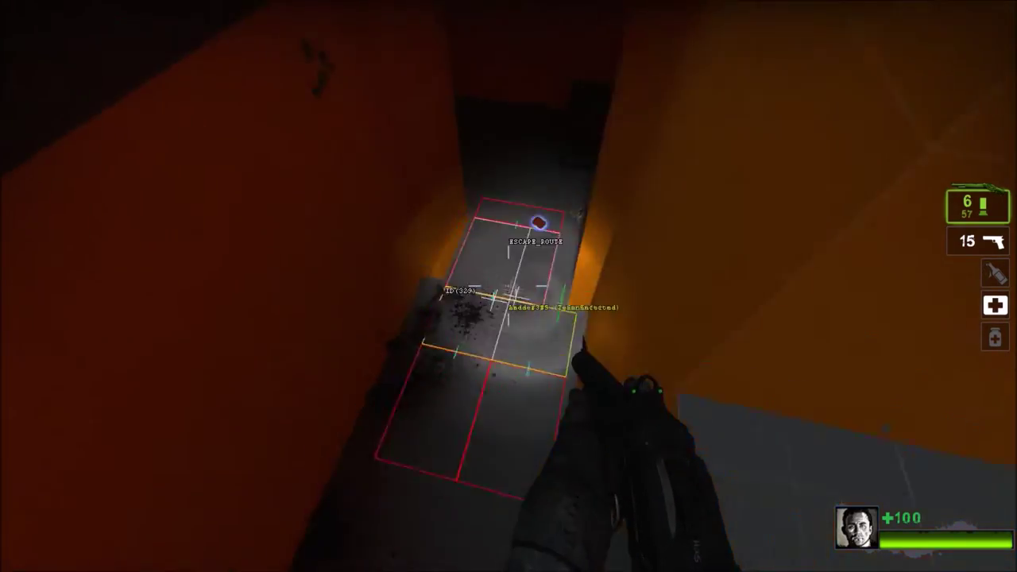
key(w)
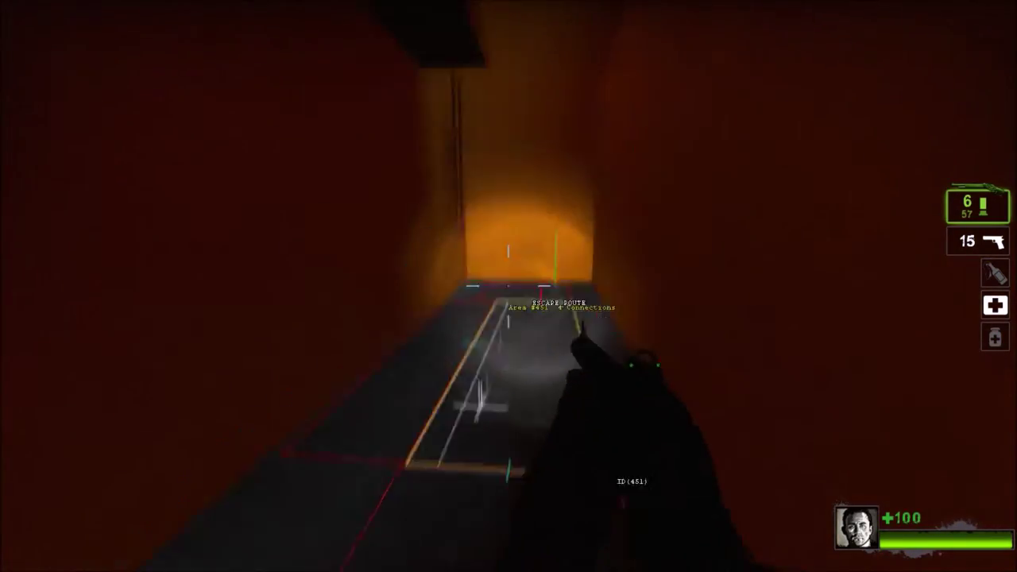
key(w)
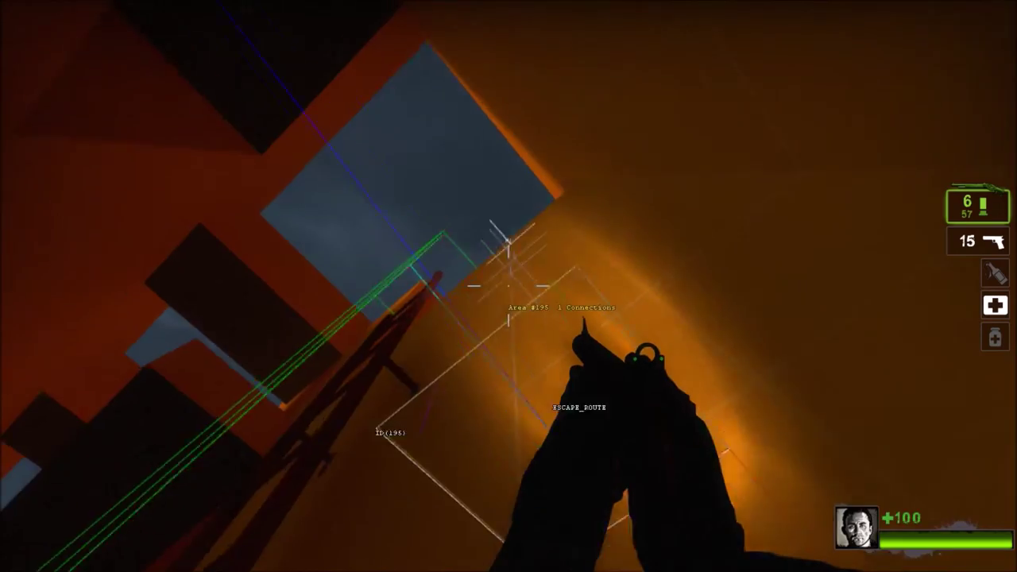
key(w)
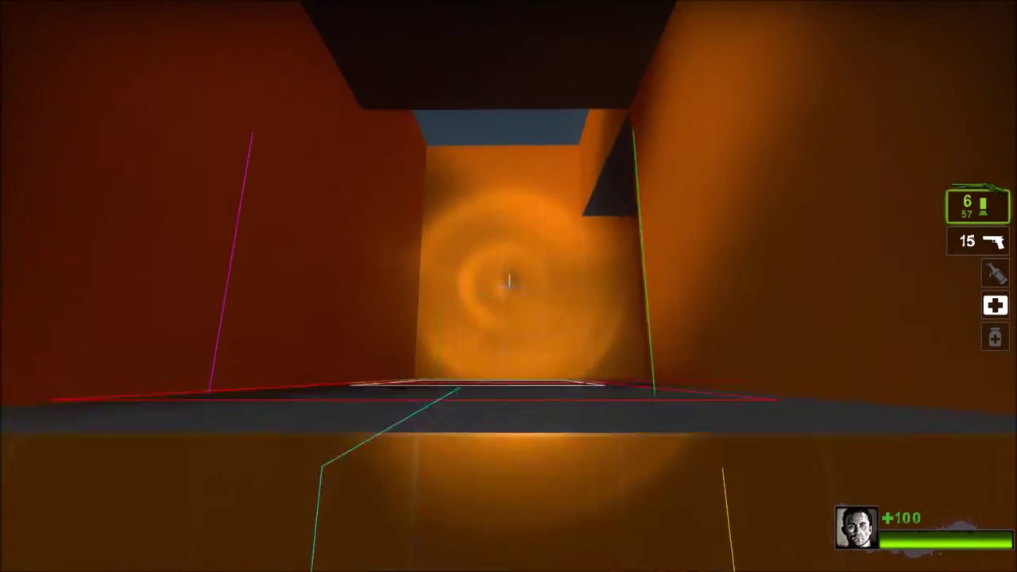
key(w)
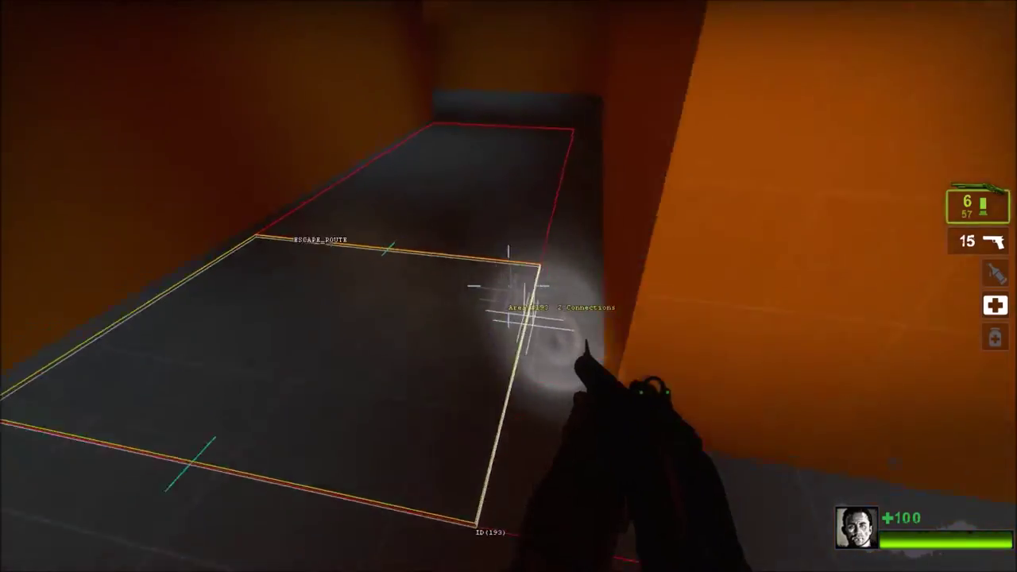
key(w)
key(grave)
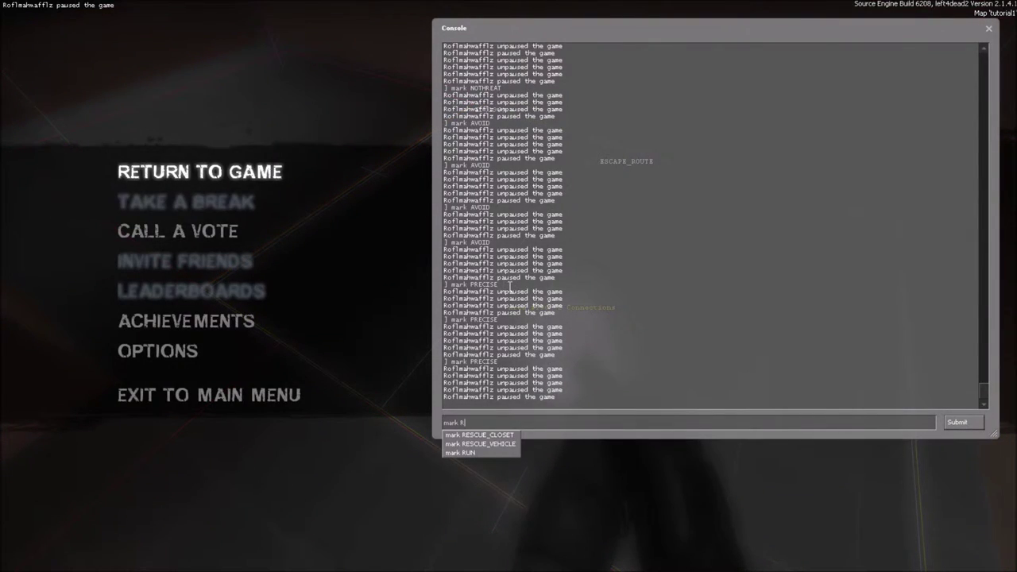
key(grave)
- Inspect the RESCUE_CLOSET area with ID 196, its neighbour with ID 195 and the OBSCURED area with ID 51 on the ledge
key(s)
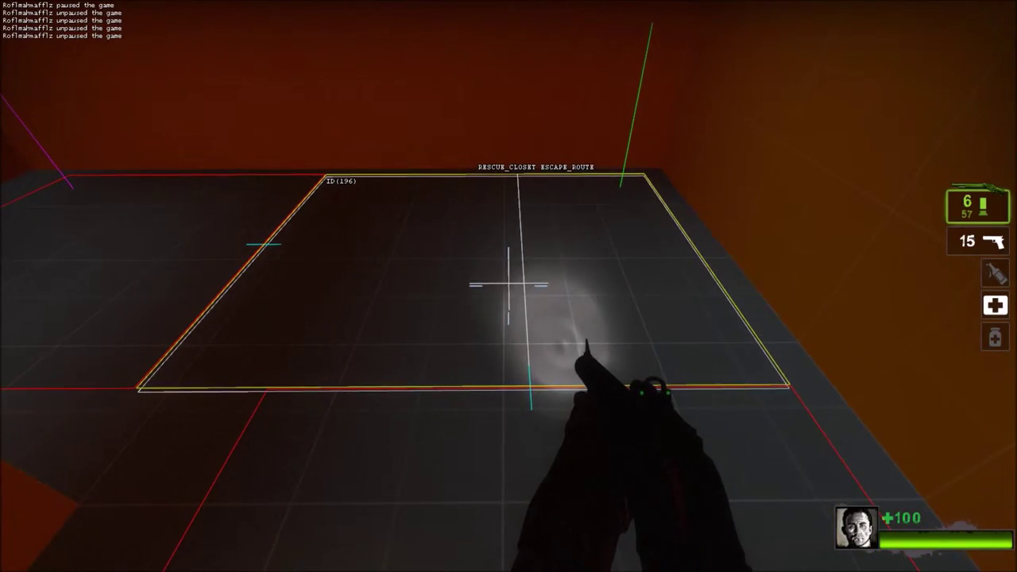
click(509, 286)
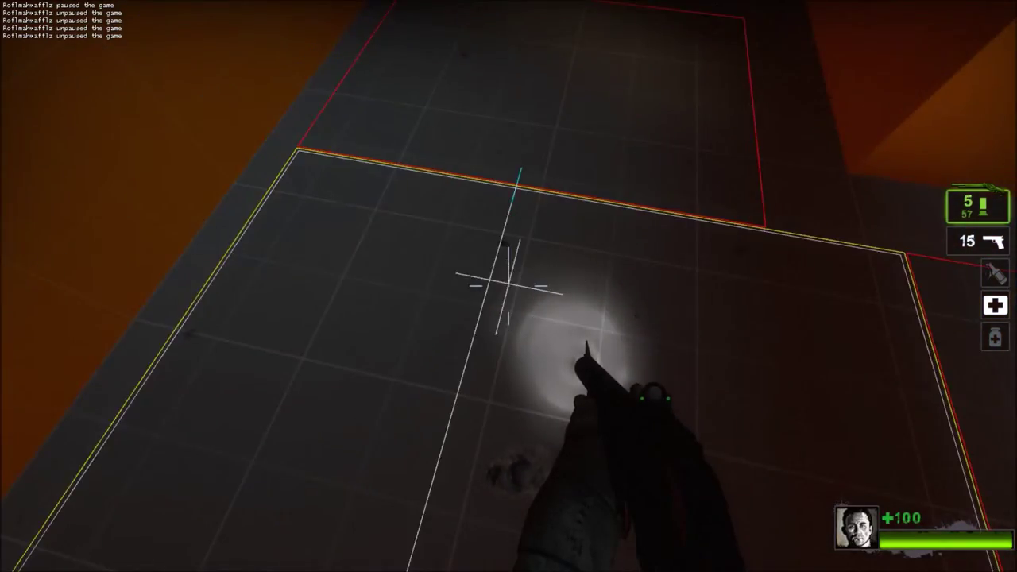
key(s)
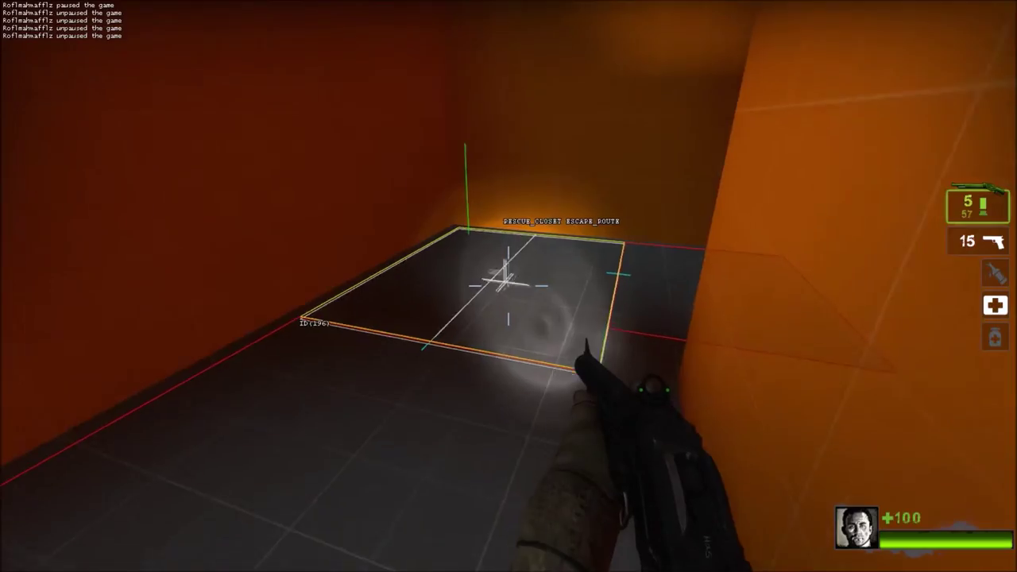
key(w)
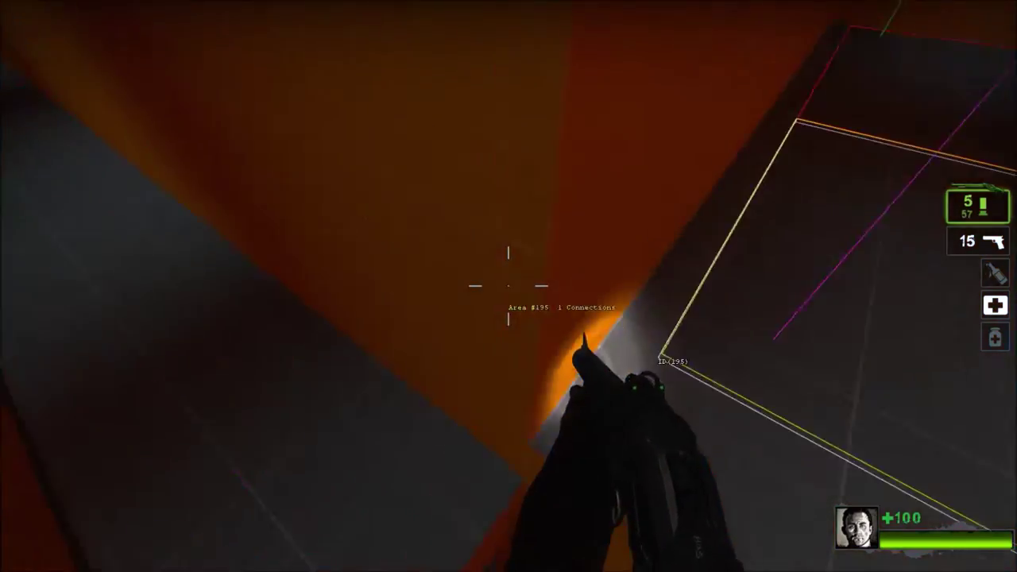
key(w)
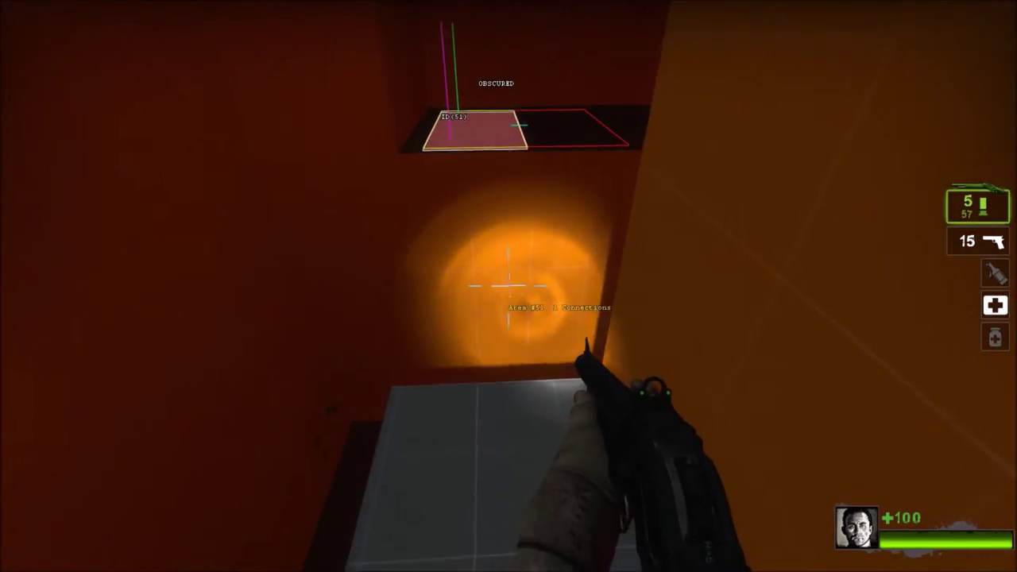
key(w)
- Start the AI director by running director_start in the console
key(grave)
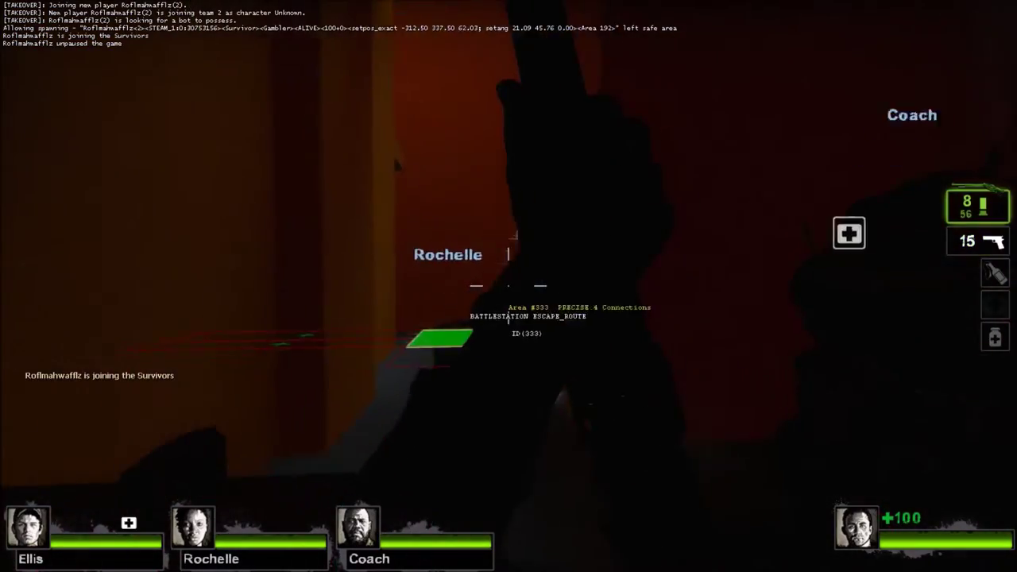
key(Escape)
text(director)
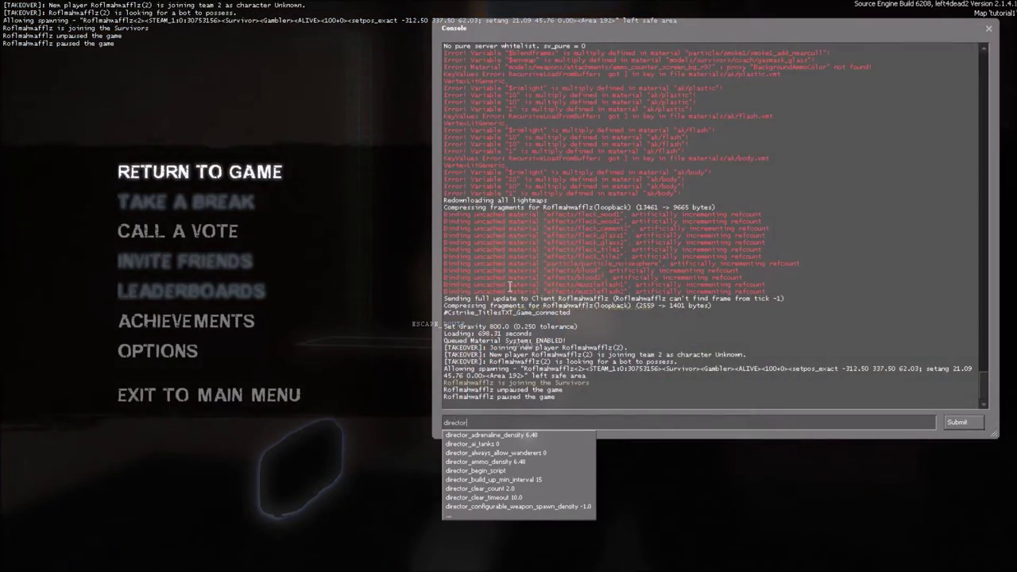
text(_start)
key(Return)
key(Escape)
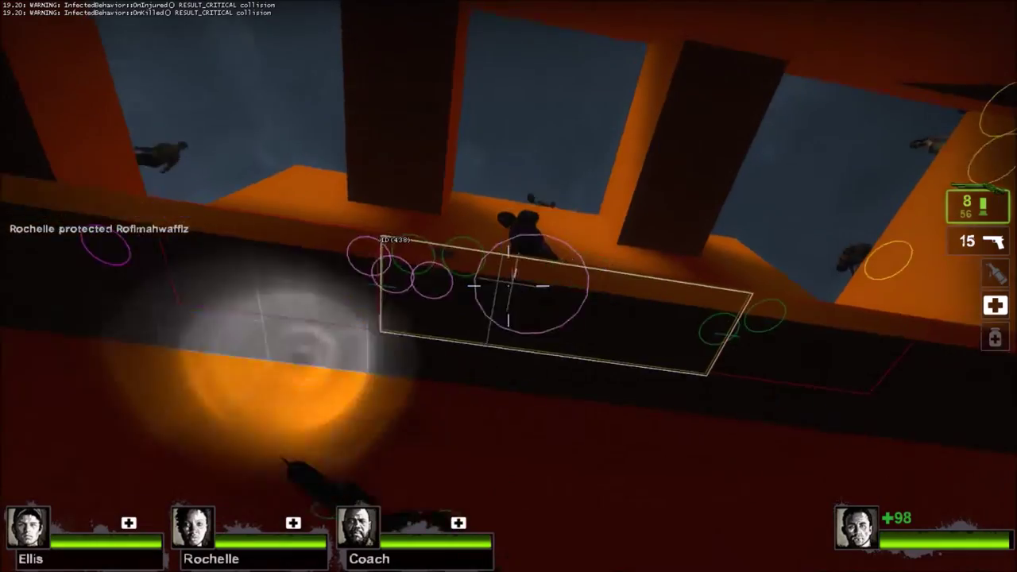
- Shoot the infected at the ledge area with ID 438, alternating between the shotgun and the pistol
click(509, 285)
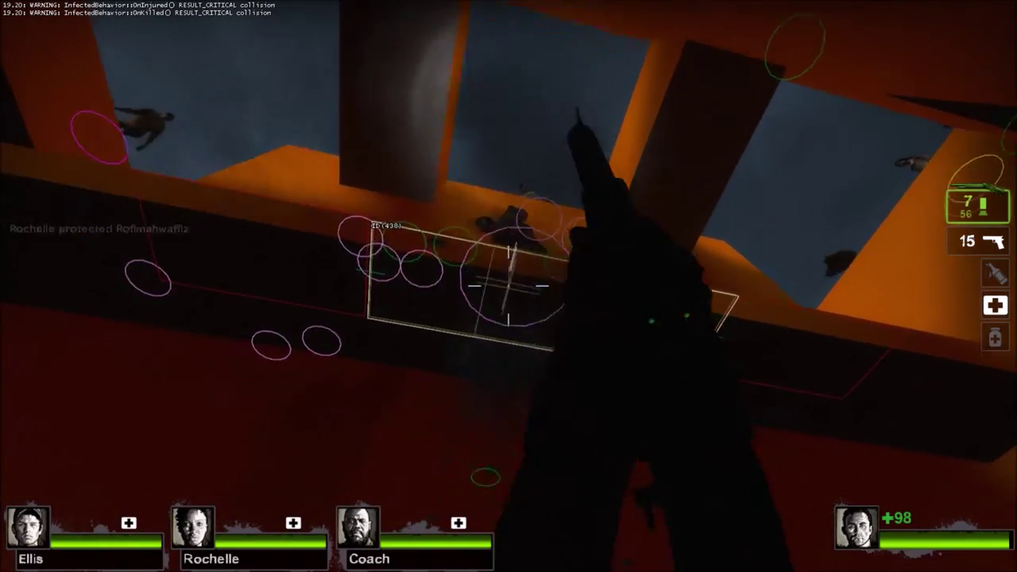
key(2)
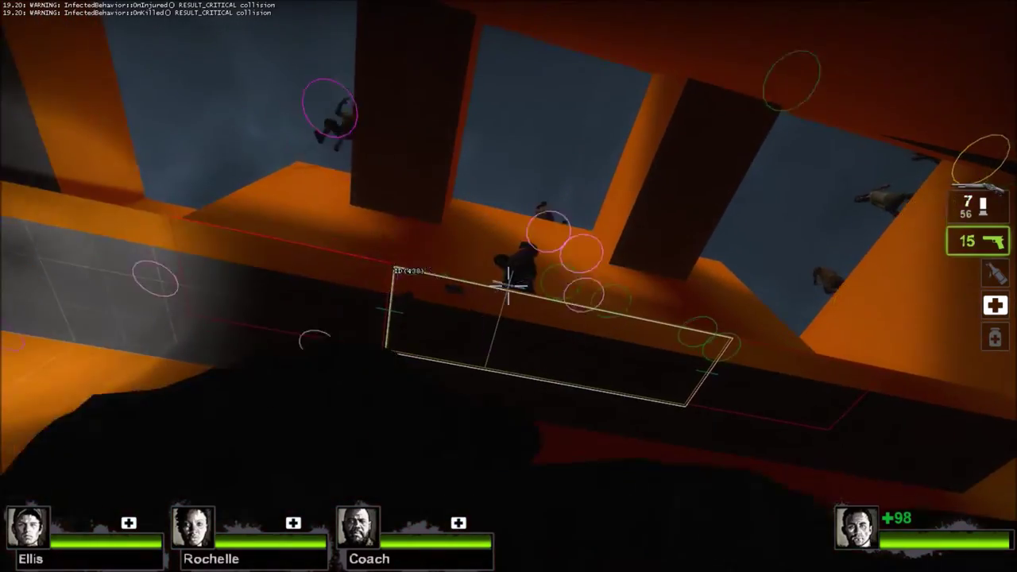
key(1)
key(2)
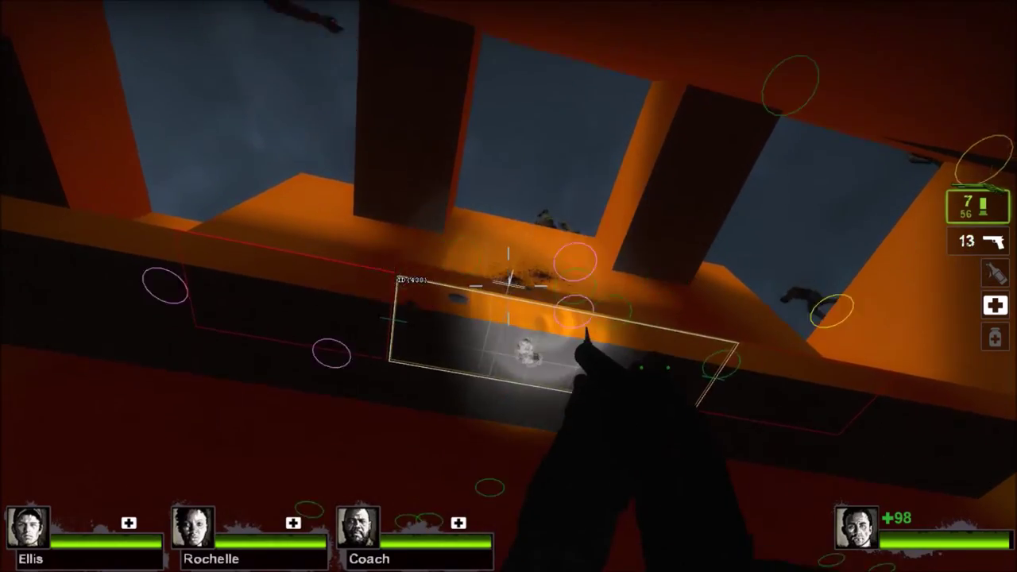
- Turn on noclip and fly through the map to check the ledges and the OBSCURED area with ID 51
key(v)
key(w)
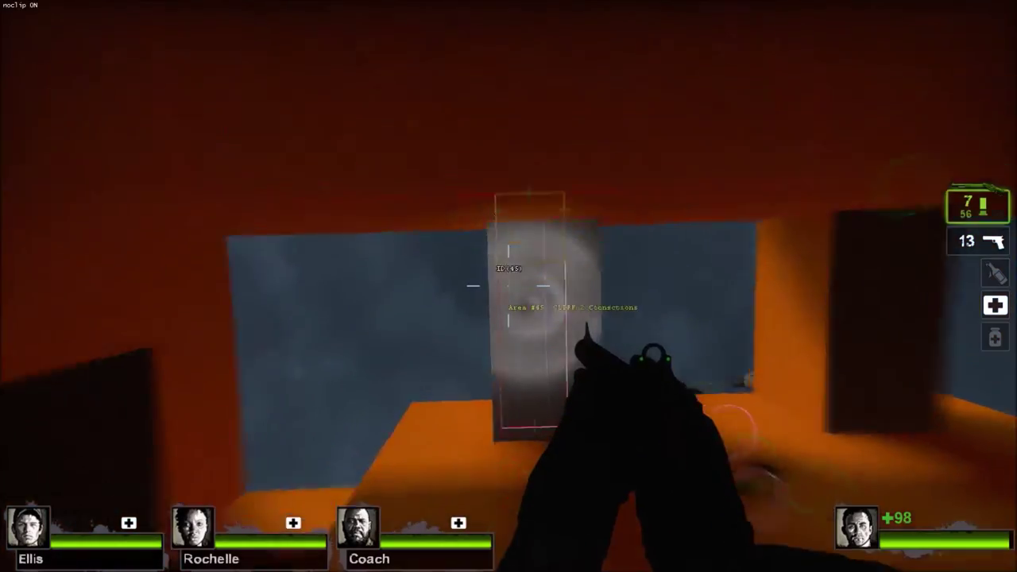
key(w)
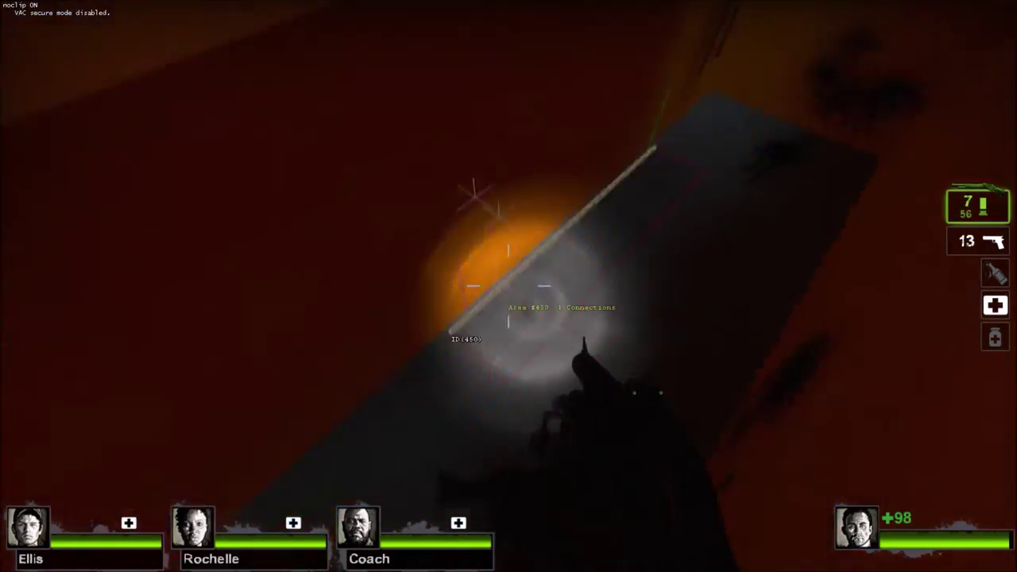
key(w)
key(s)
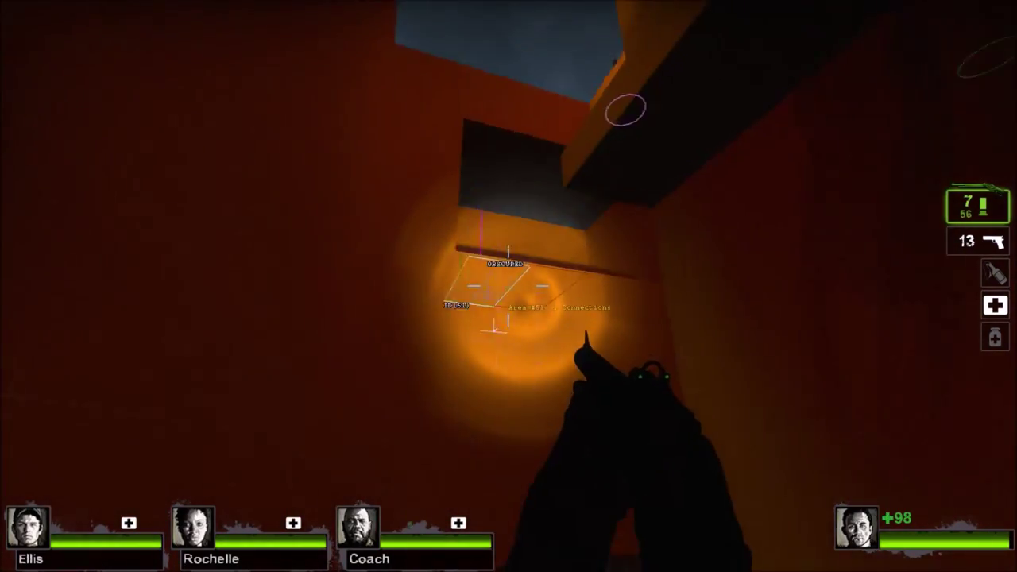
key(w)
- Trigger a horde by running director_force_panic_event in the console
key(grave)
text(director_force_panic_event)
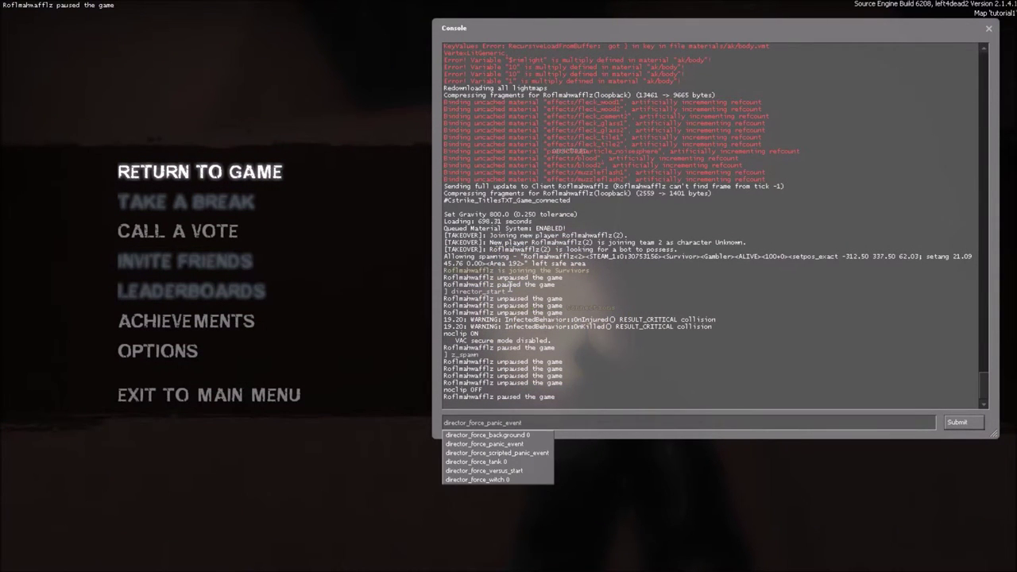
key(Return)
key(Escape)
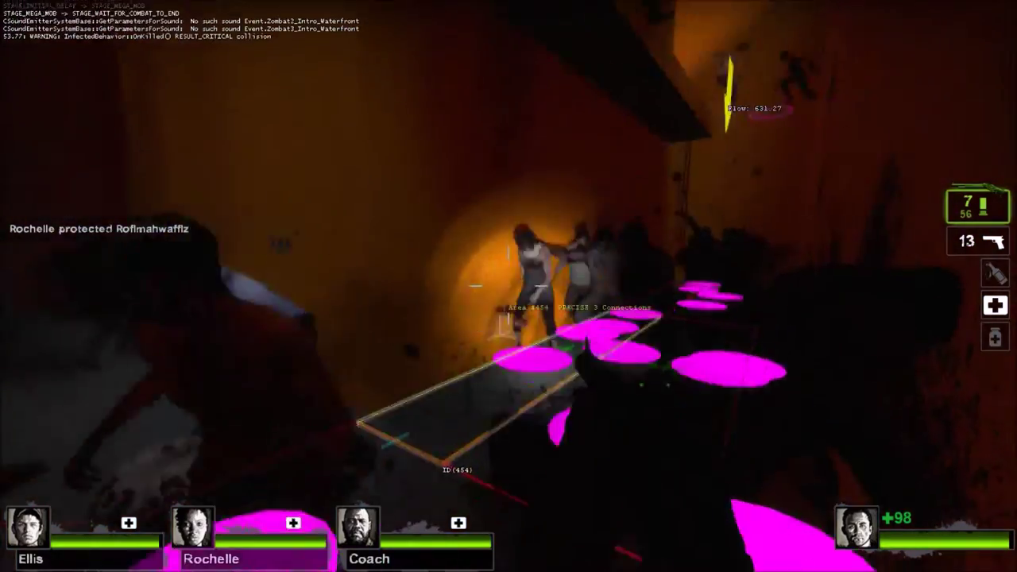
- Fight off the horde by shooting and shoving, and refill the shotgun at the ammo pile on the PLAYER_START area with ID 162
click(508, 287)
click(509, 286)
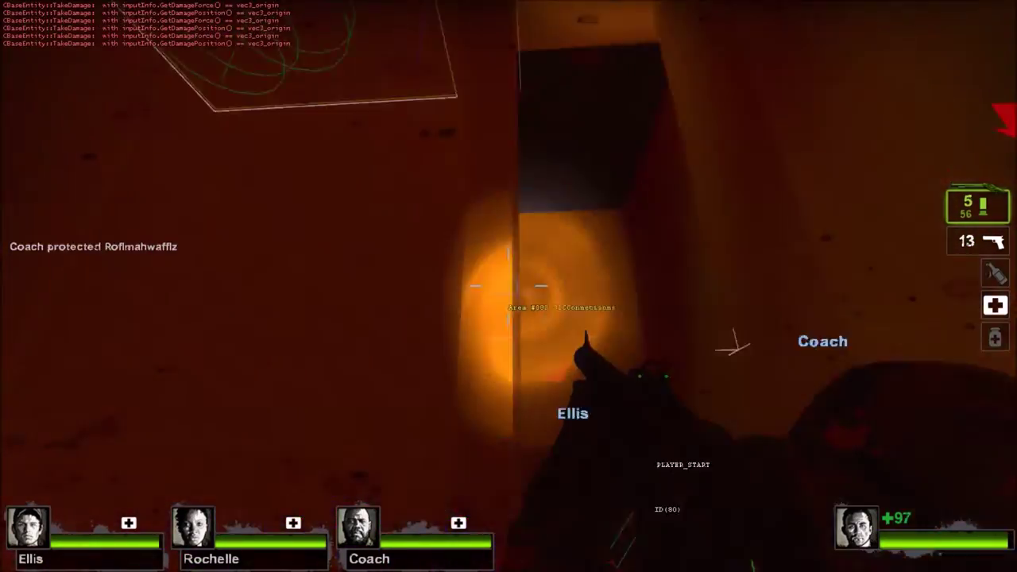
right_click(508, 286)
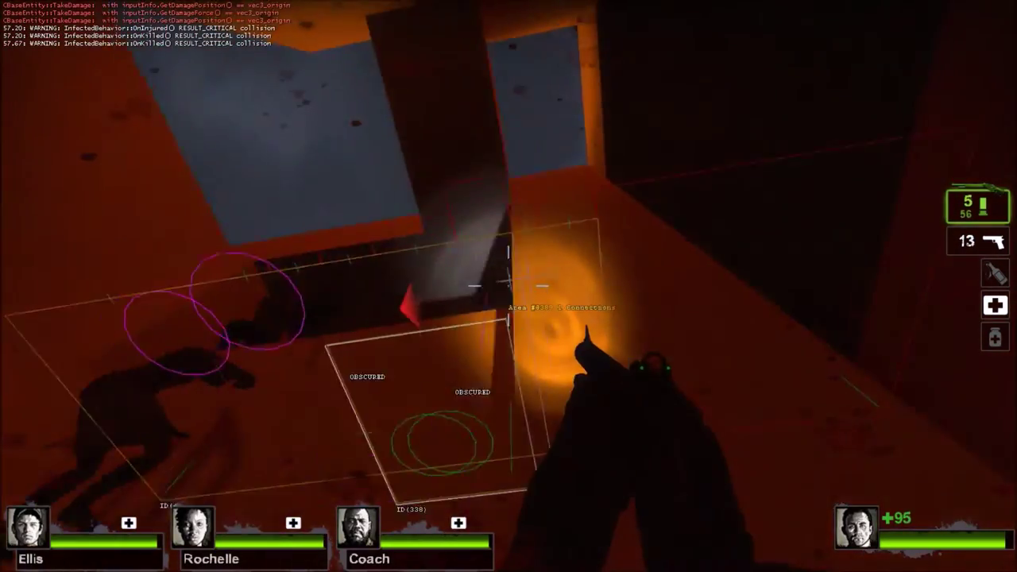
right_click(508, 286)
click(509, 286)
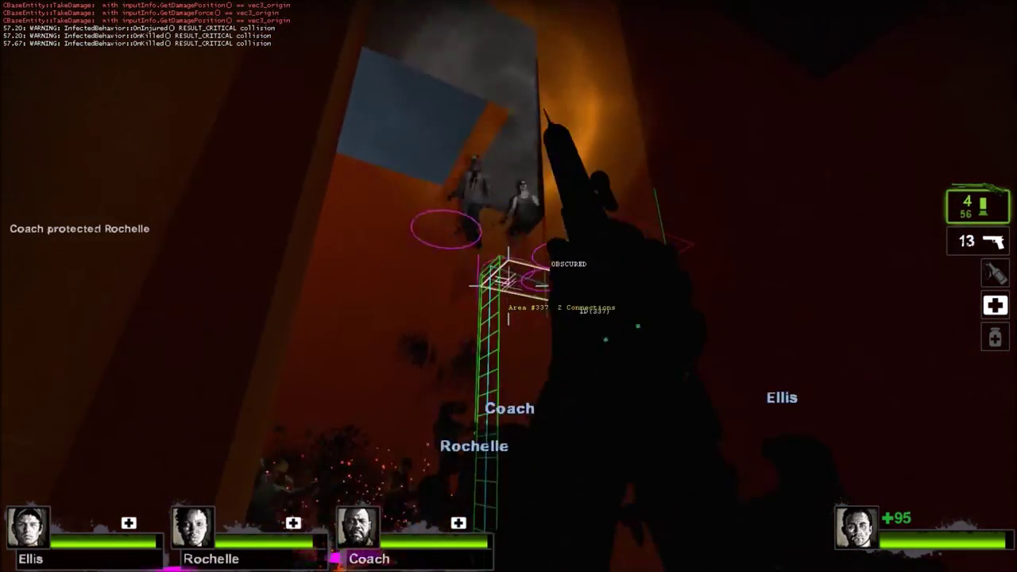
click(509, 287)
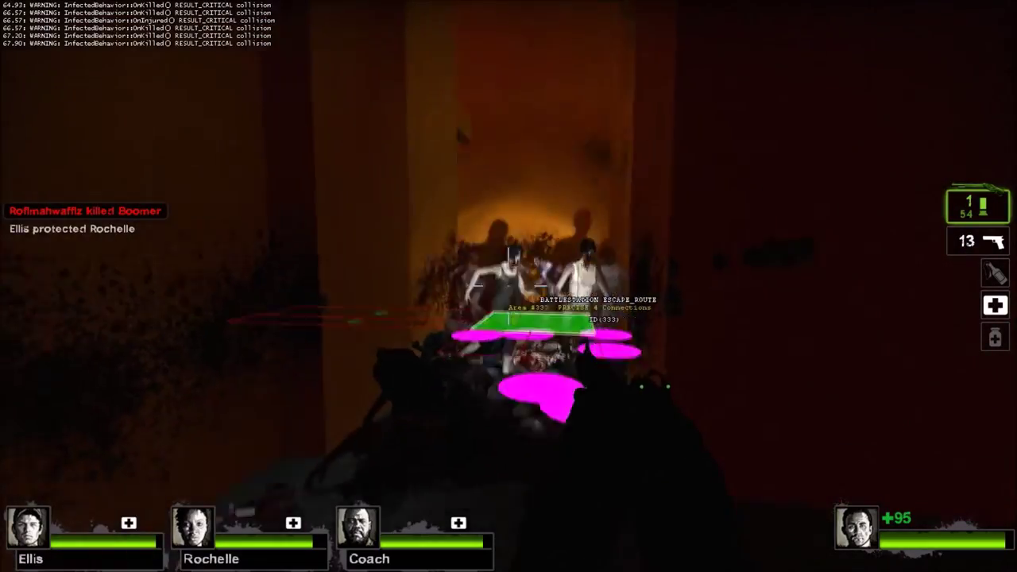
click(509, 286)
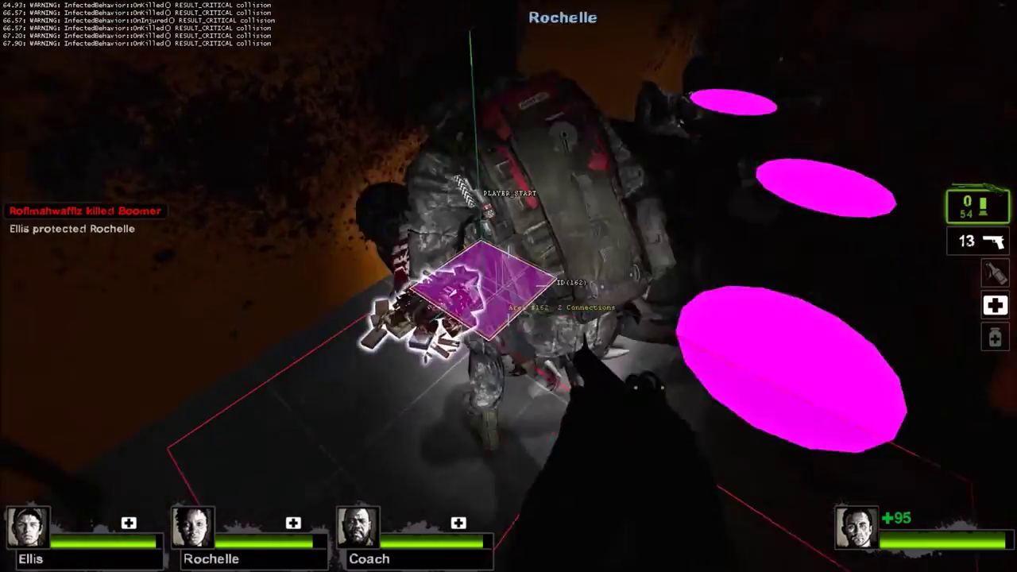
key(e)
click(509, 286)
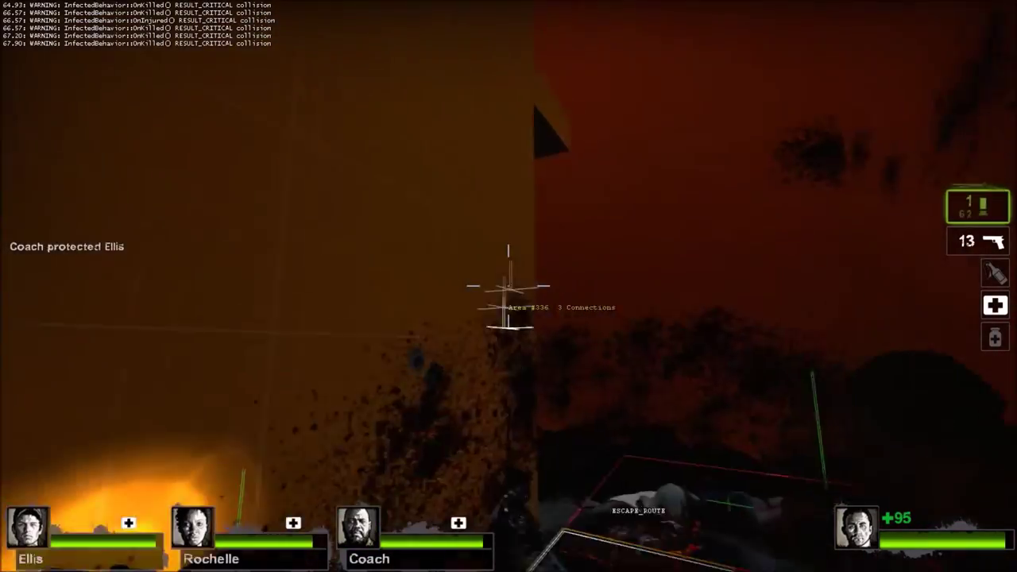
- Advance down the corridor past the area with ID 195, shoot the Spitter and inspect the ESCAPE_ROUTE area with ID 197
key(w)
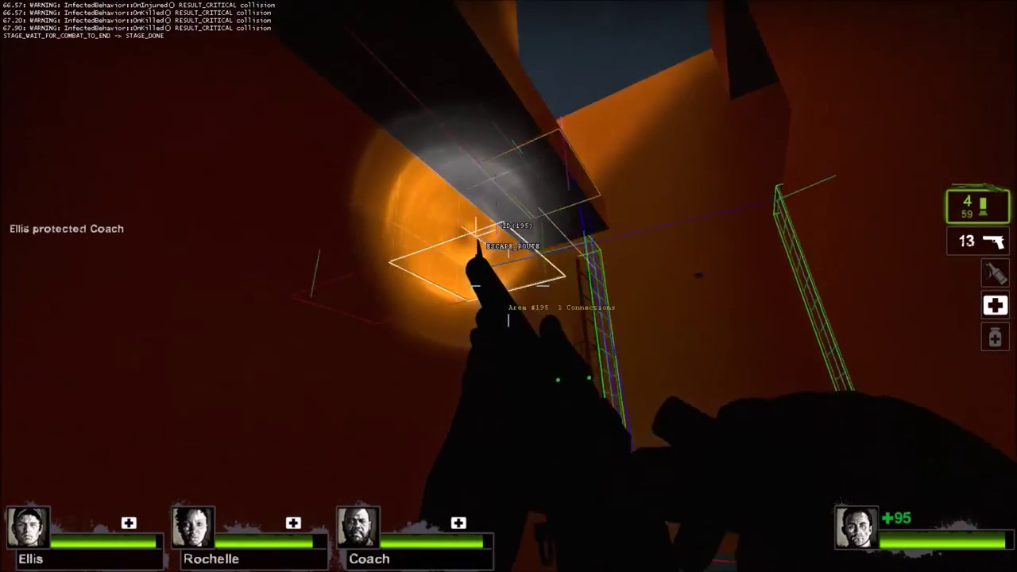
key(w)
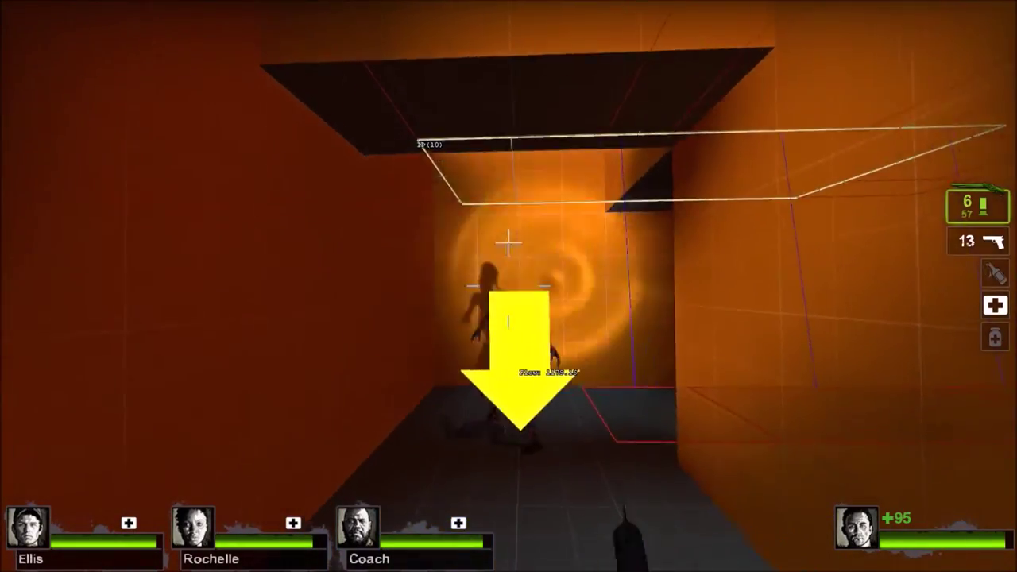
key(w)
click(508, 286)
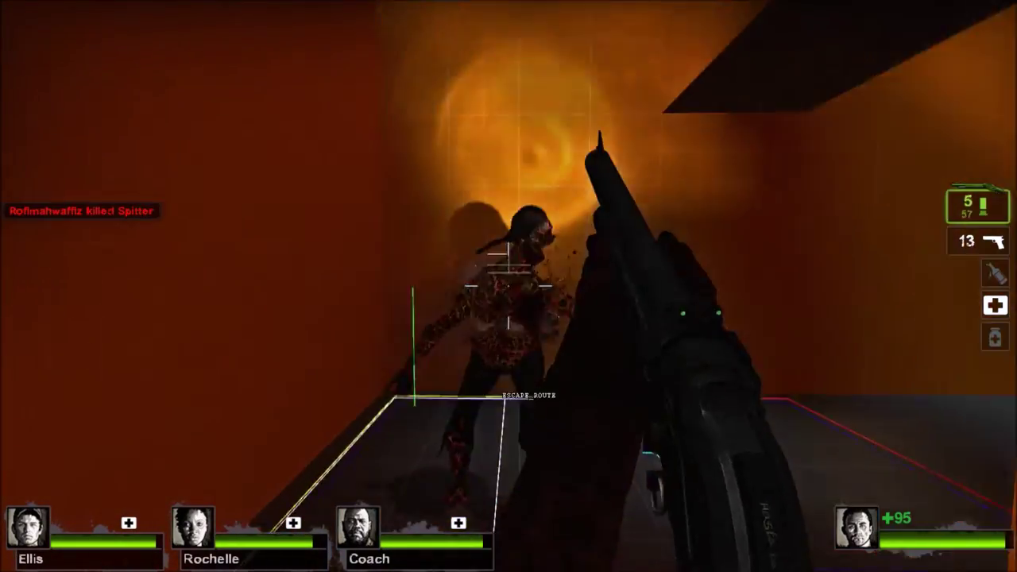
key(w)
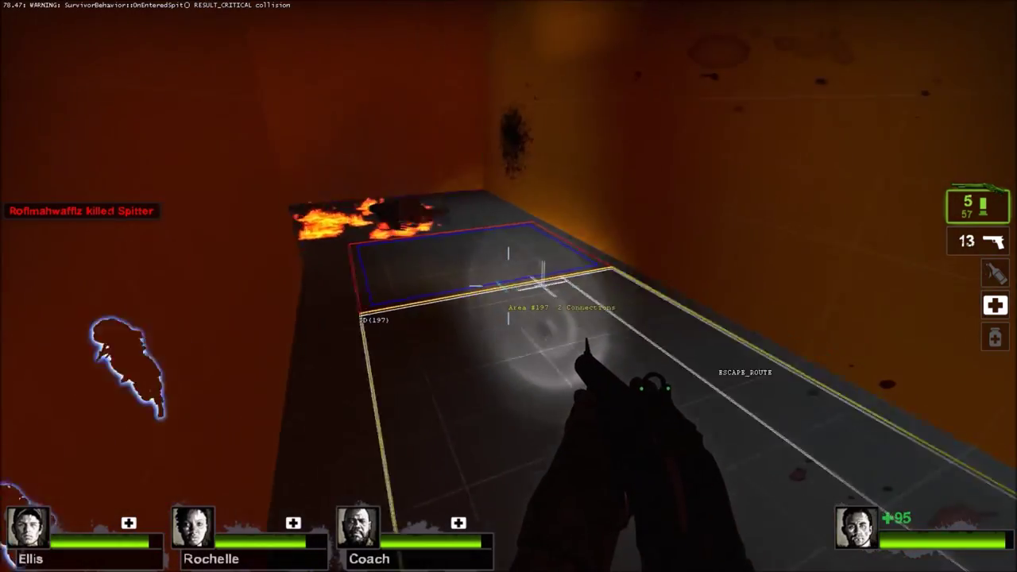
key(w)
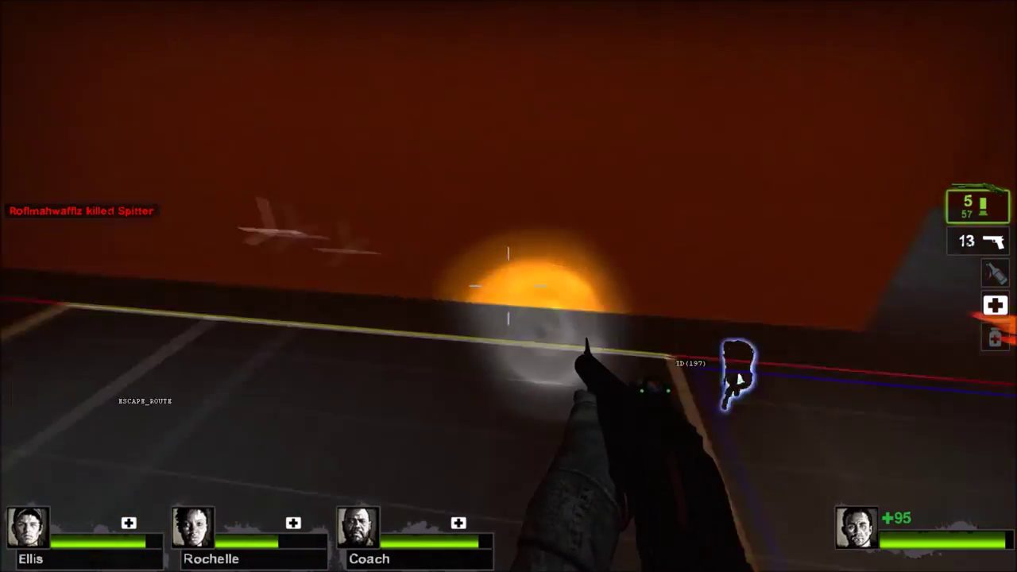